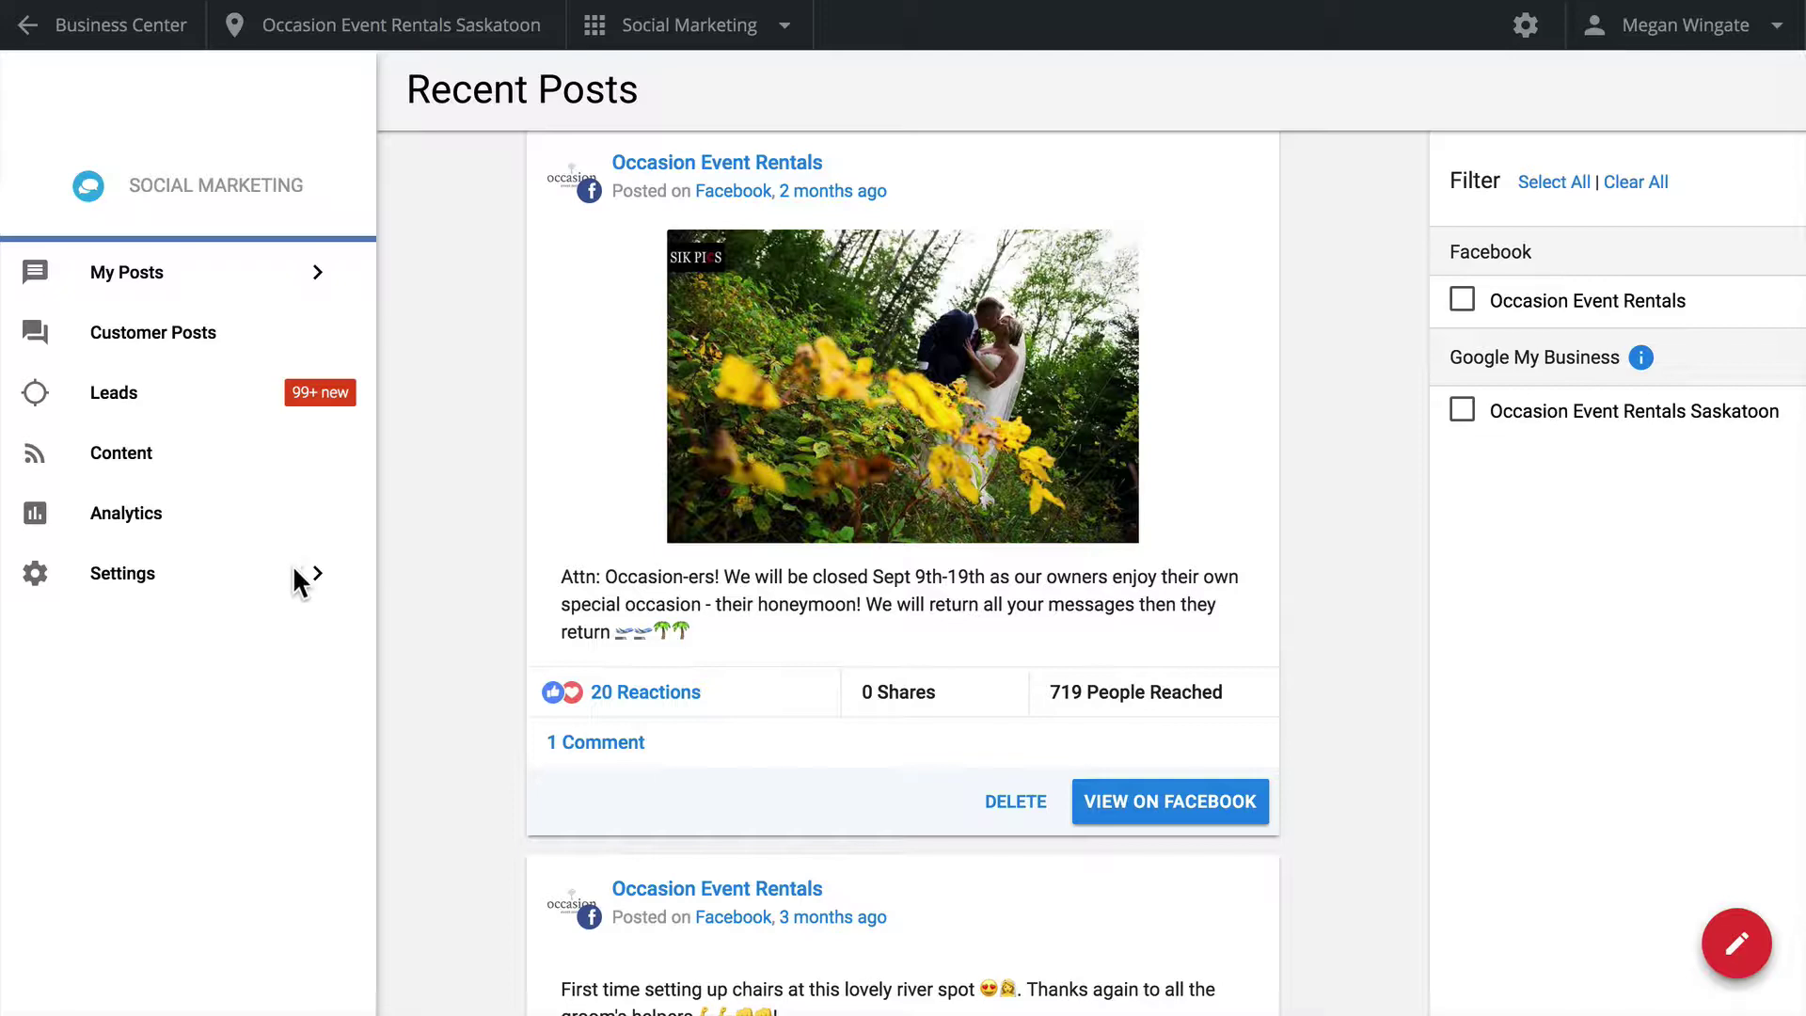
Open the settings page for the connected social accounts
left_click(228, 587)
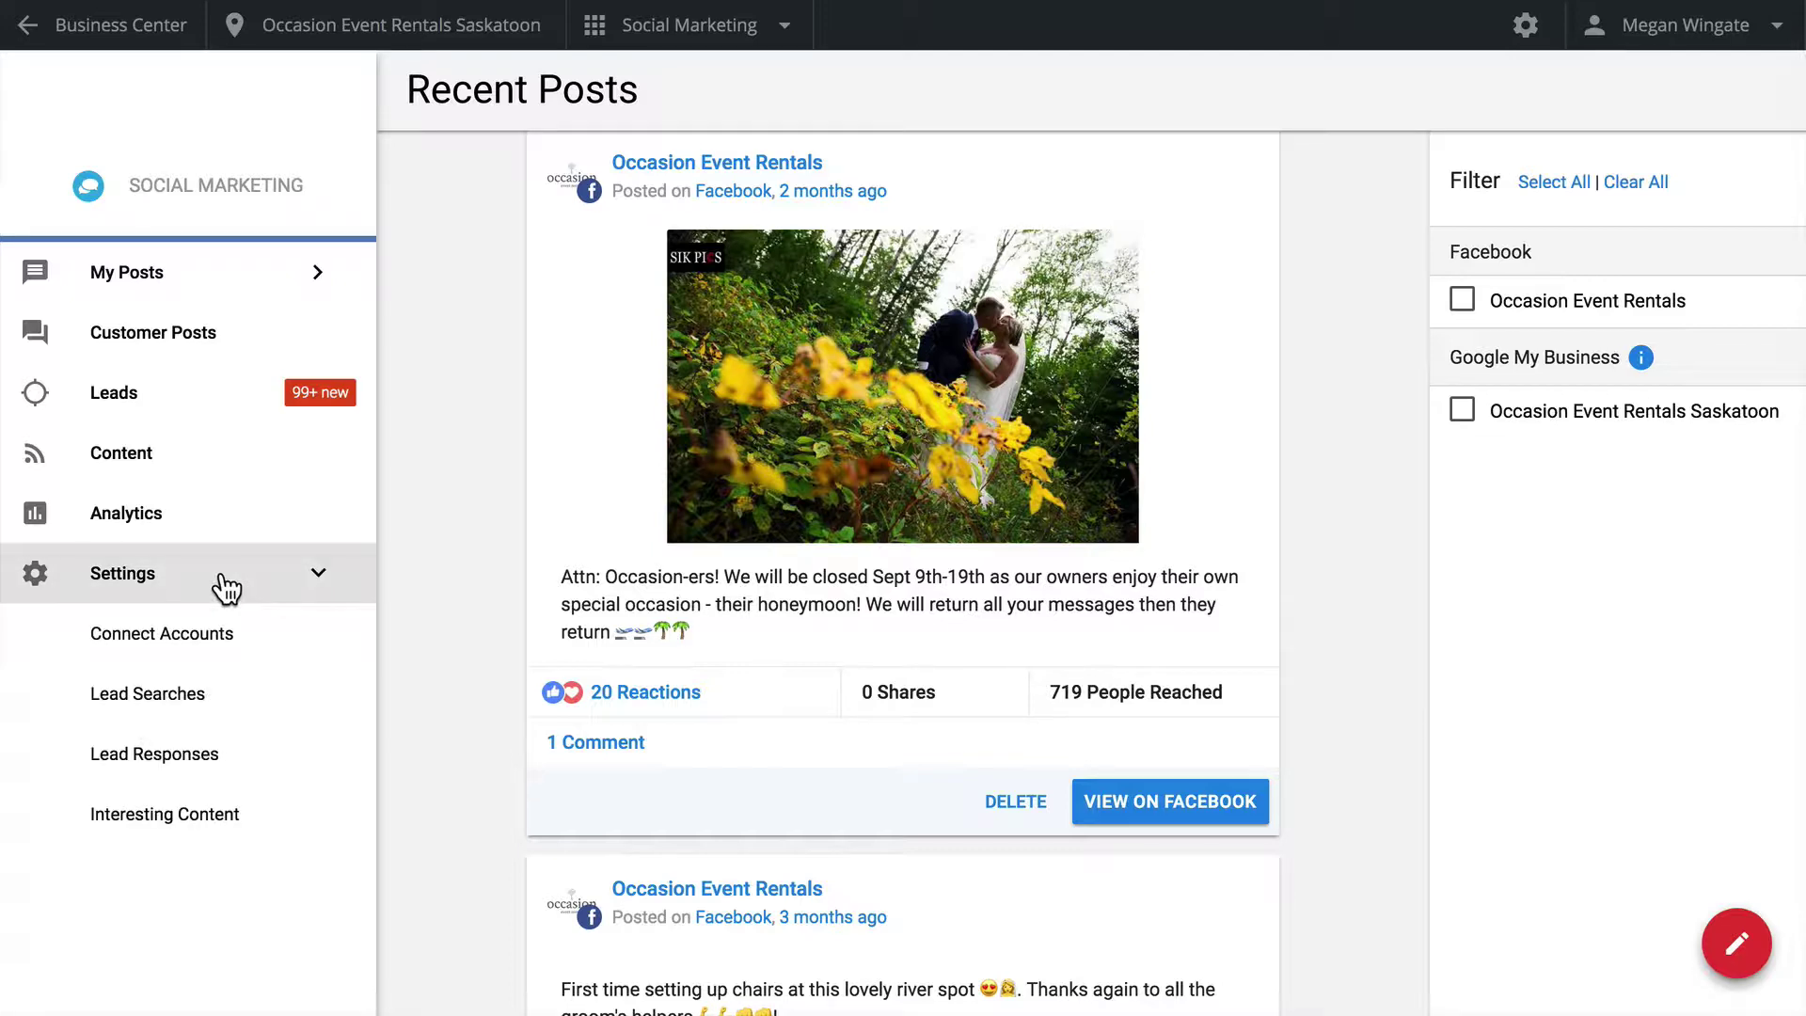
left_click(247, 642)
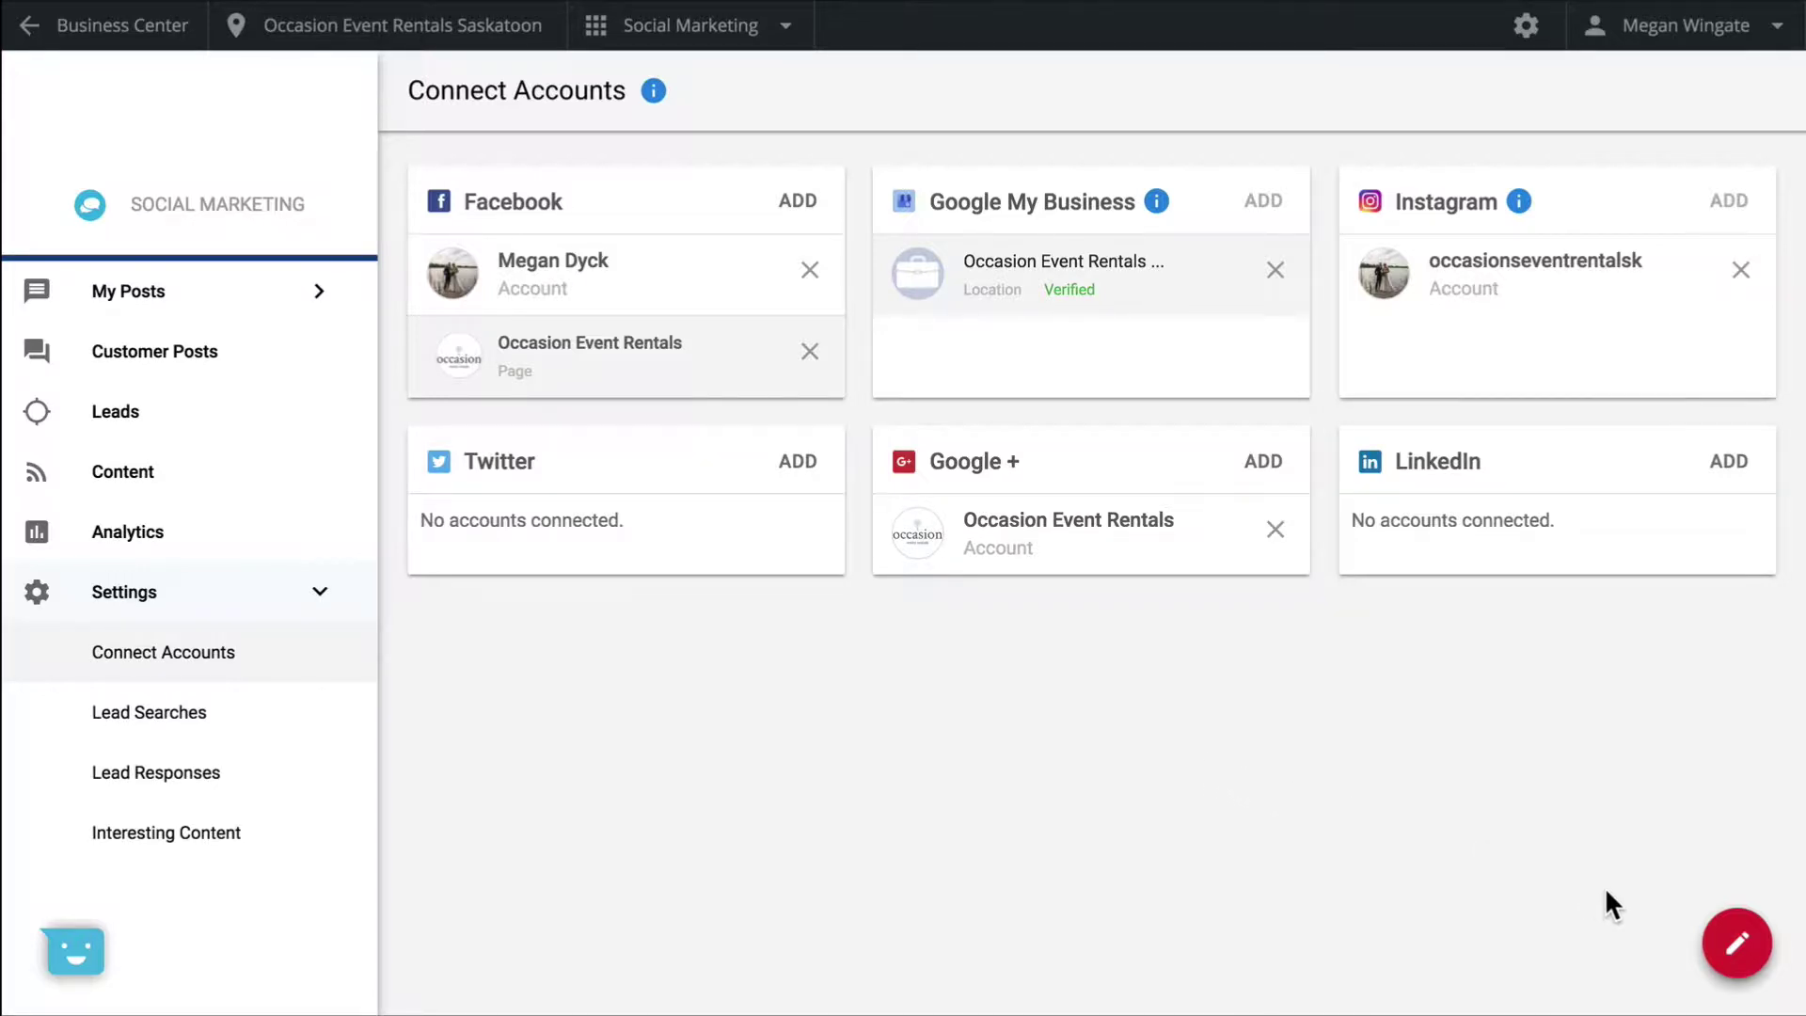
left_click(1742, 951)
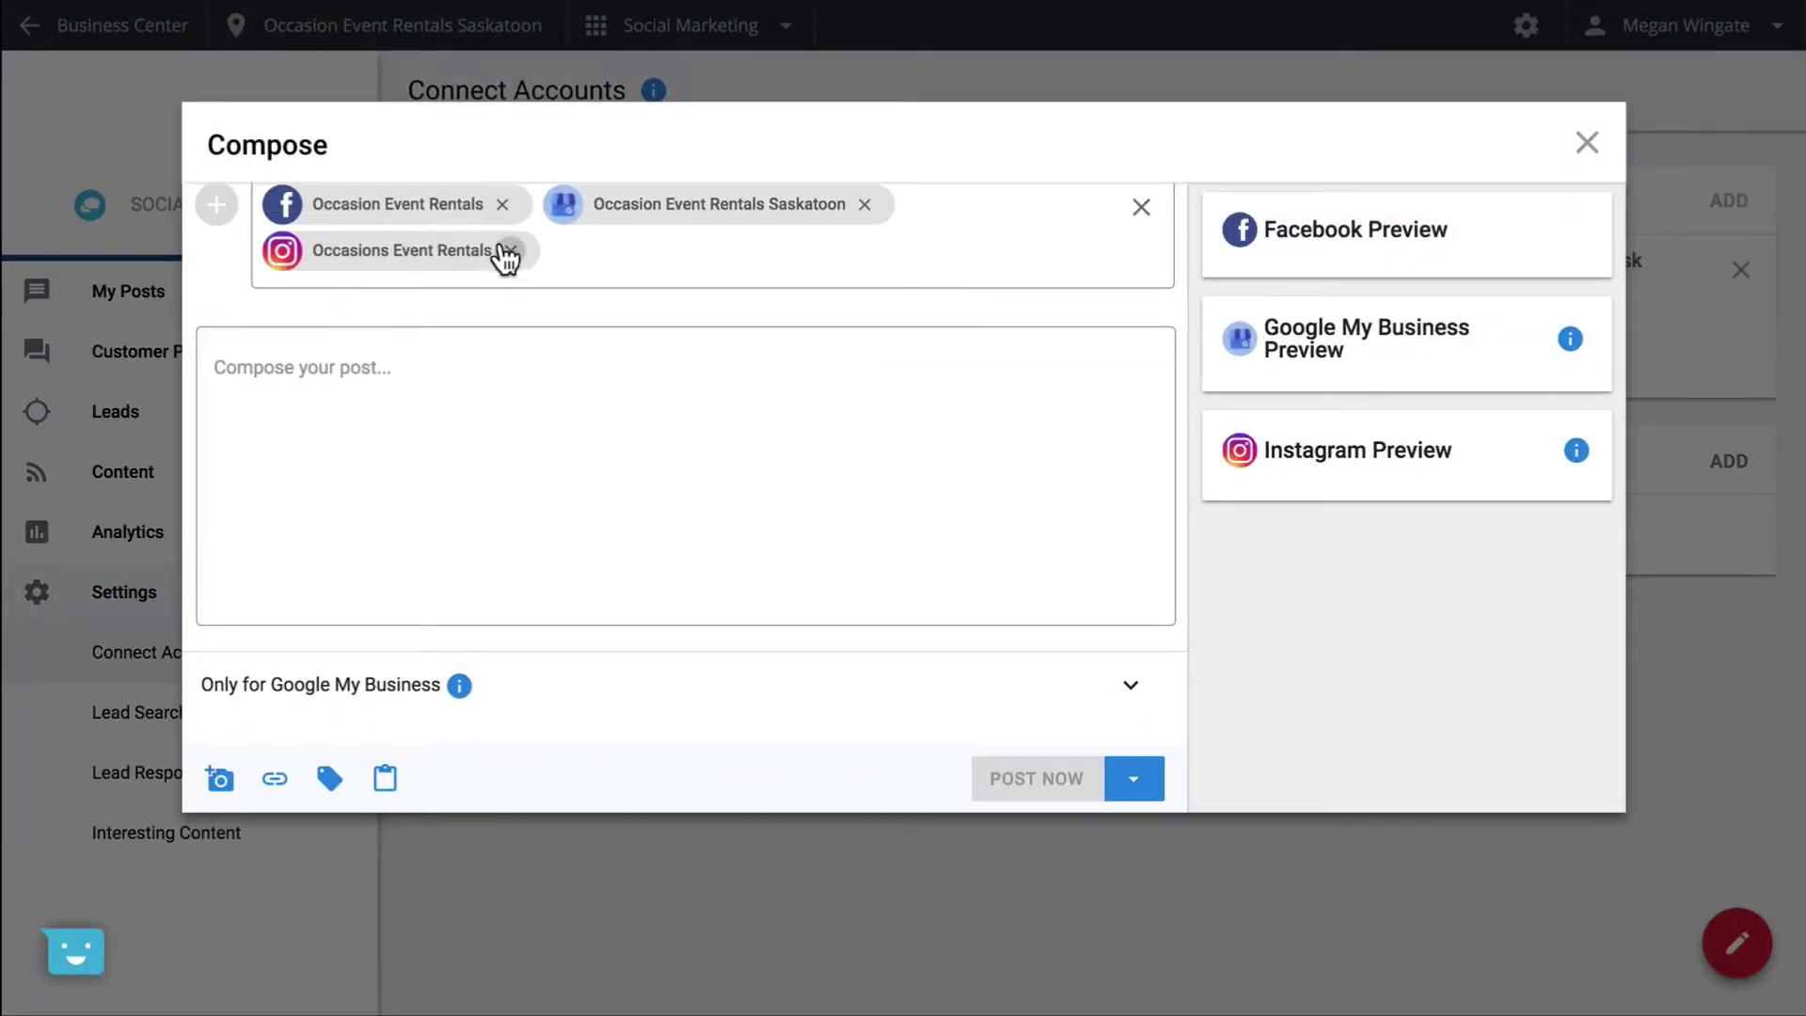
left_click(818, 395)
type("Spring special! Rent chairs for your wedding in the month of April and get 15% off! Head to our website for more information: www.occasioneventrentals.ca")
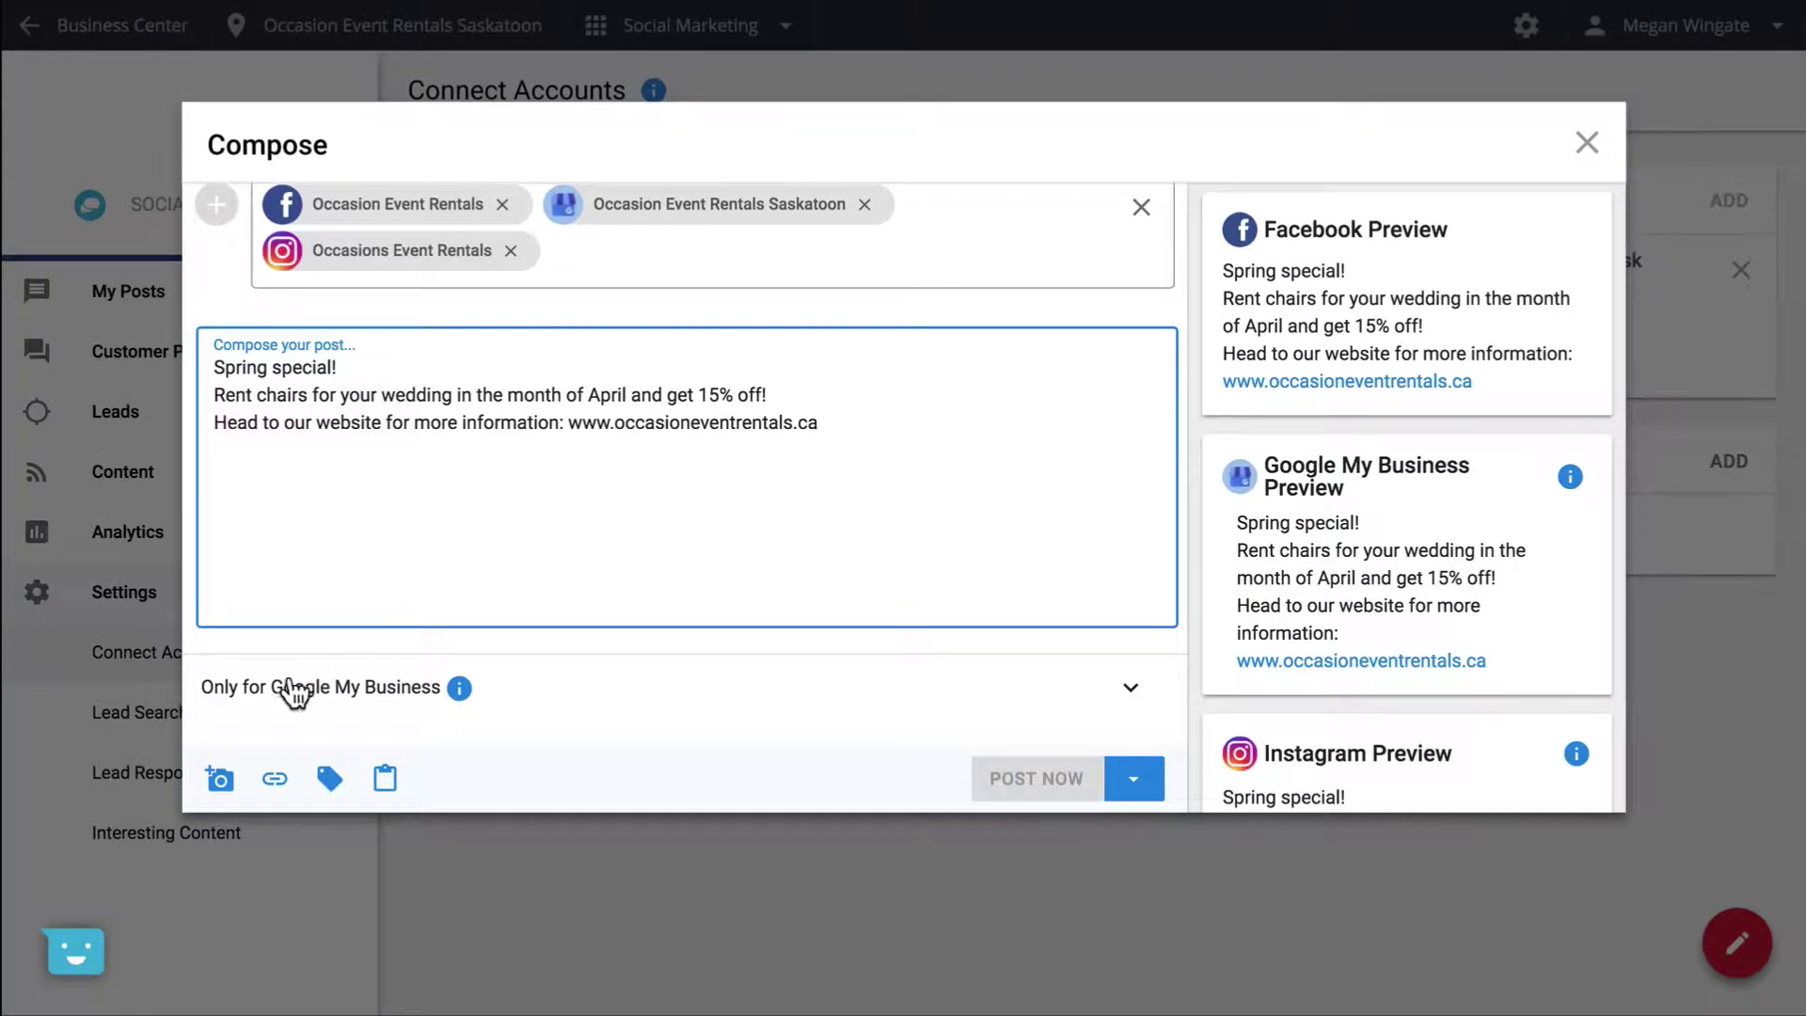
left_click(220, 778)
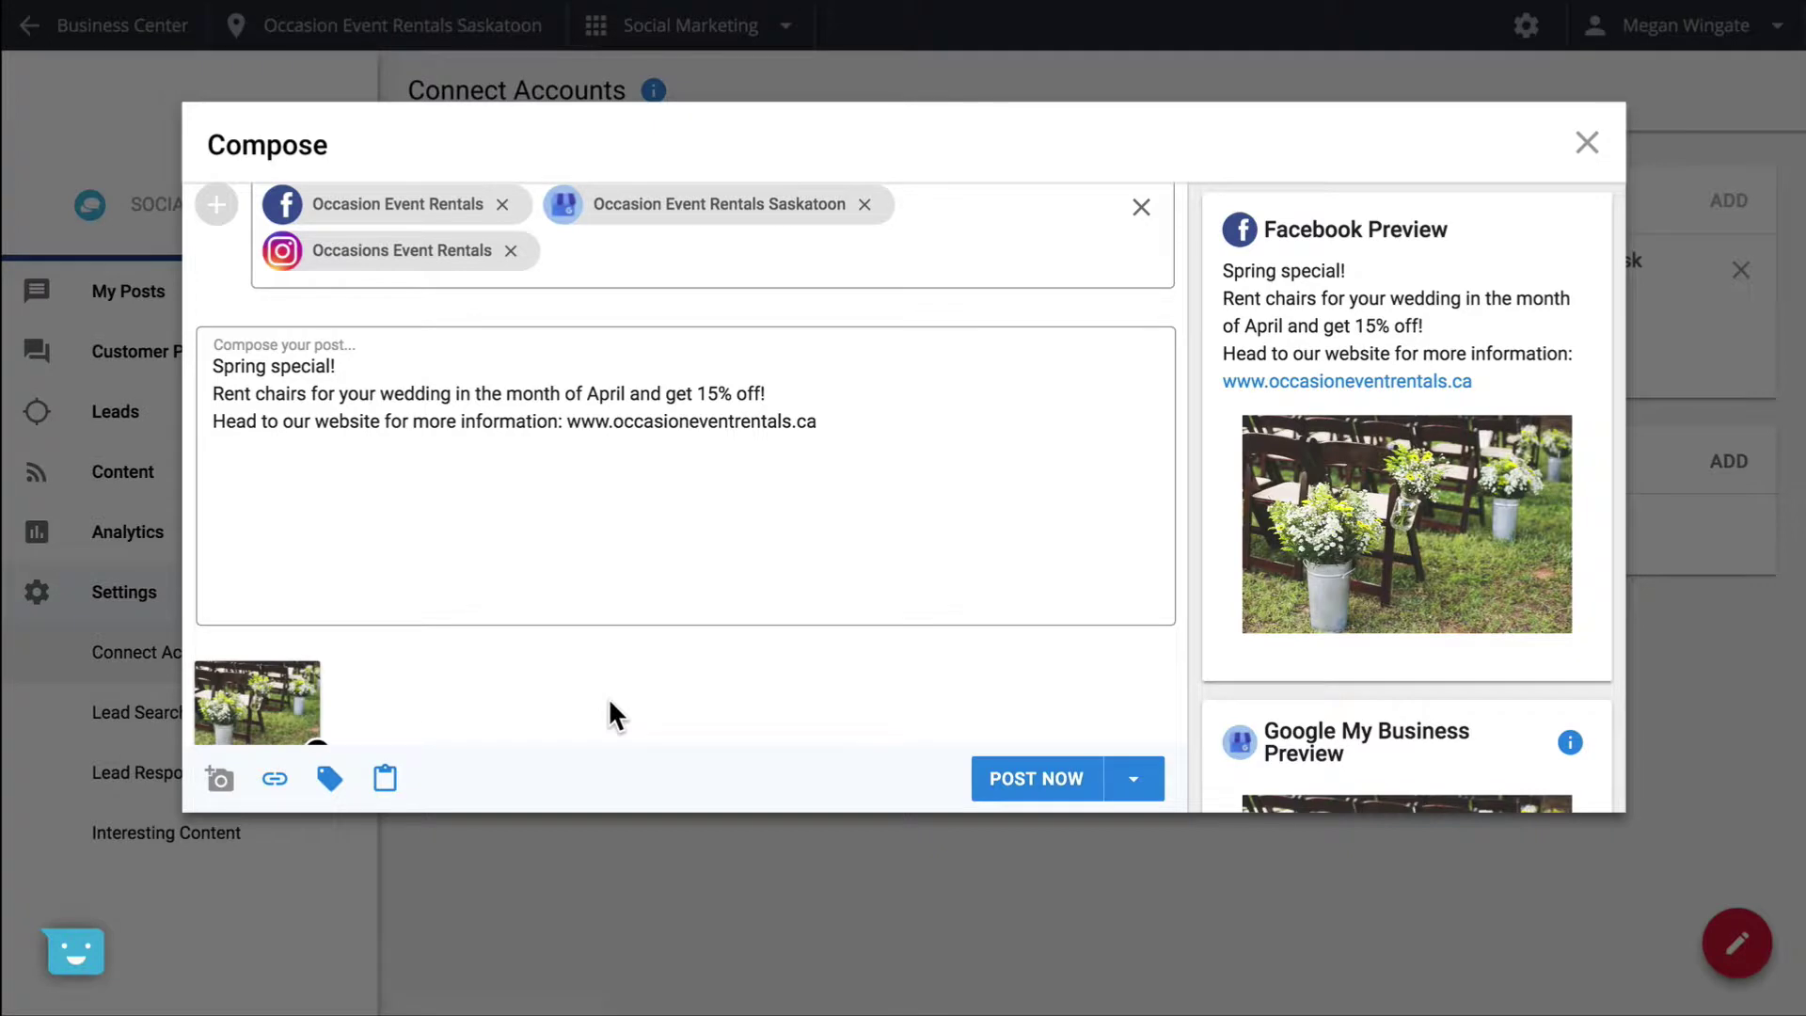
Show the post's Google My Business event and call-to-action settings, and open the alternatives to posting immediately
scroll(610, 703, "down", 2)
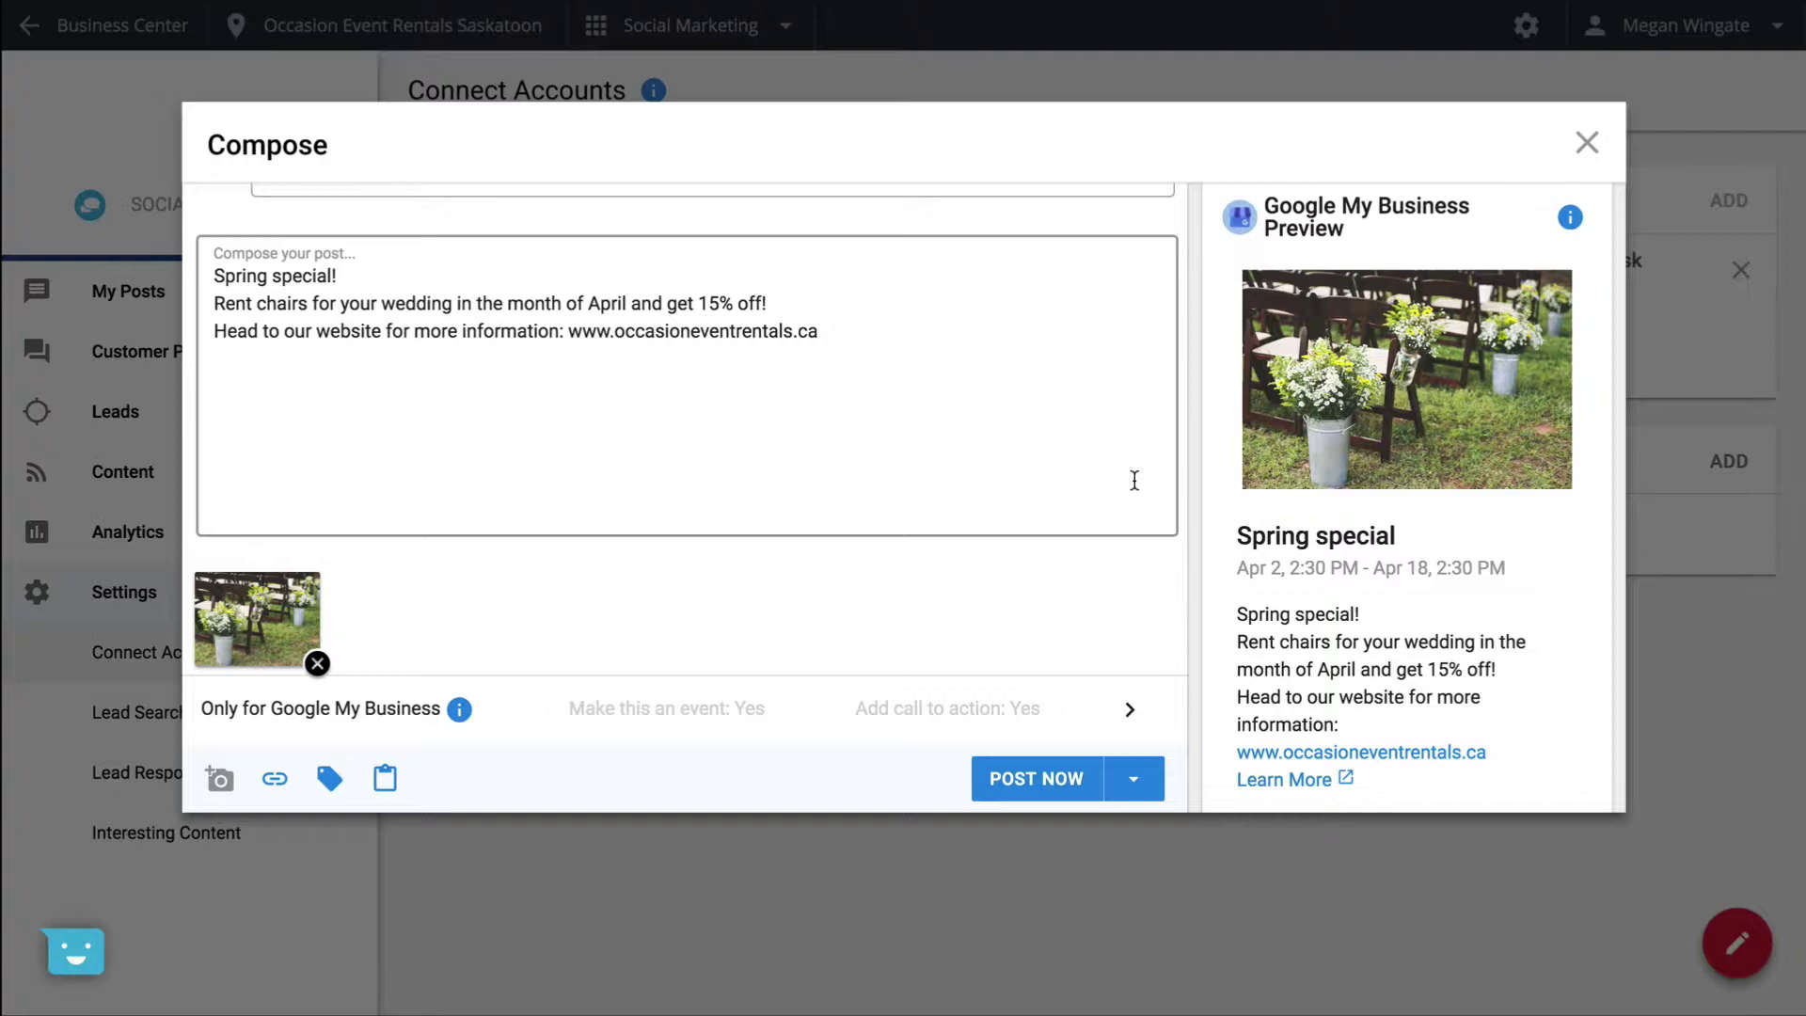
left_click(1129, 710)
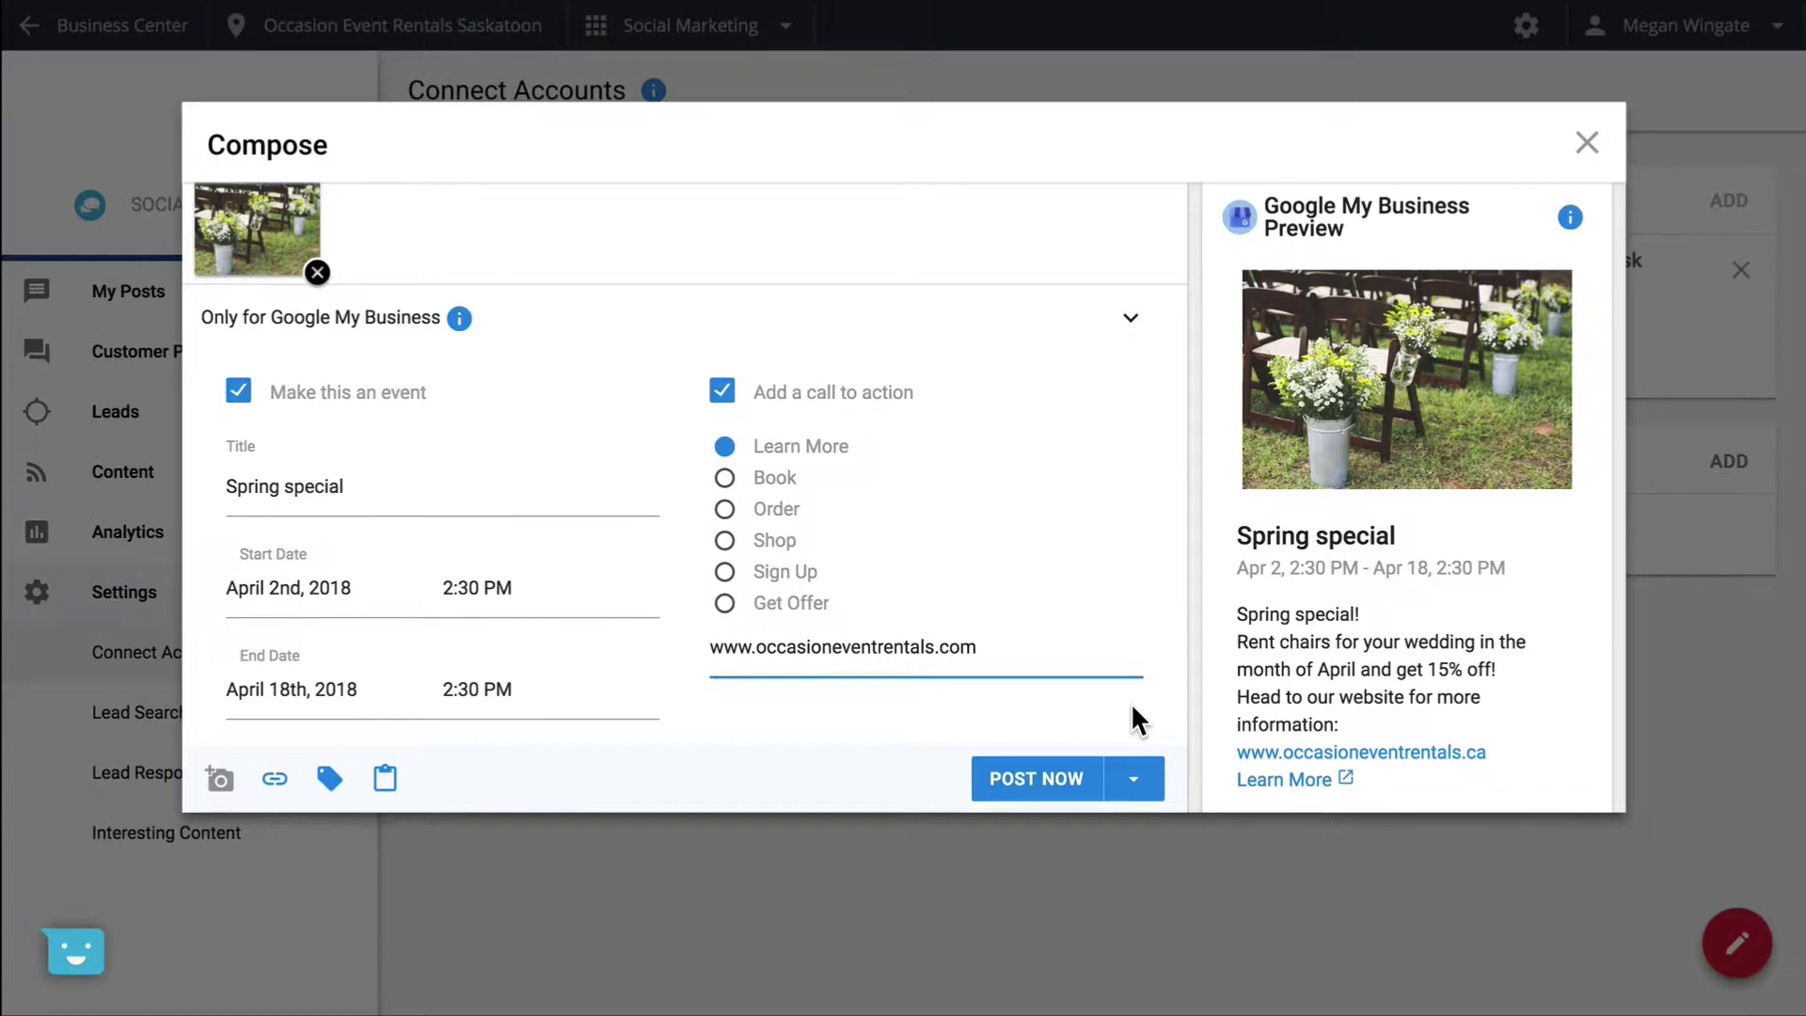
left_click(1132, 780)
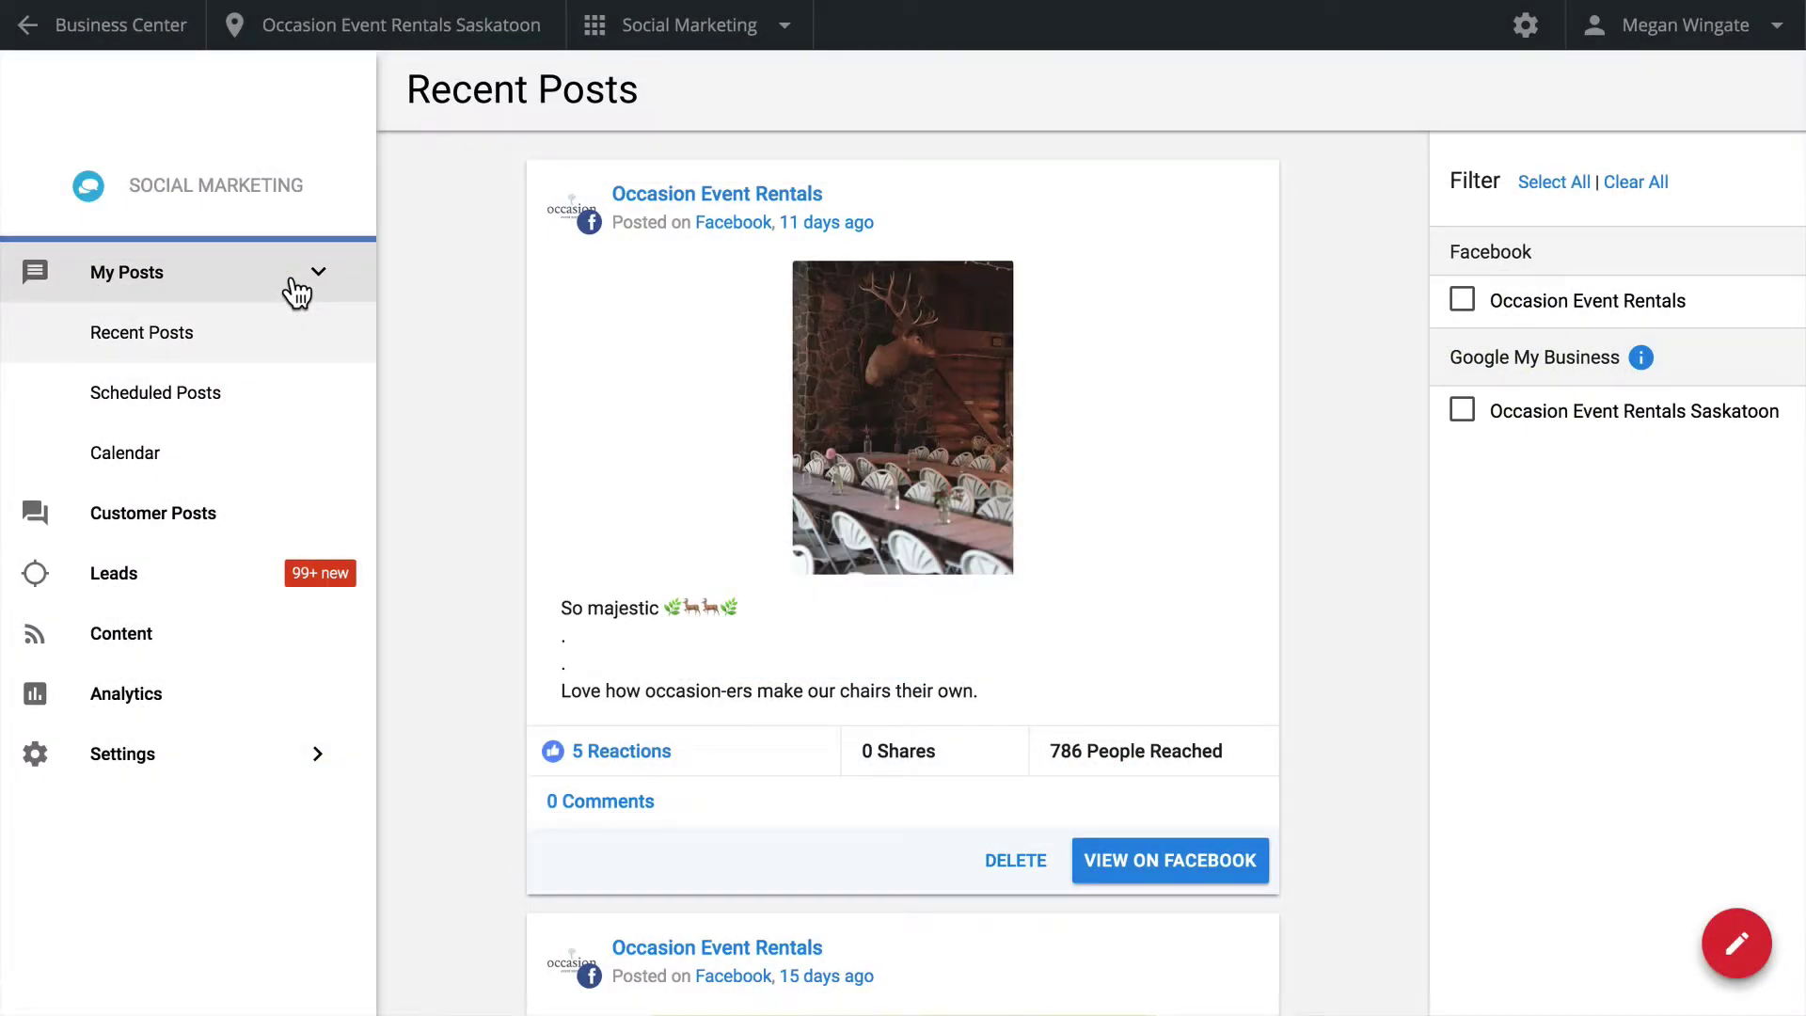
Look through the recent posts, the scheduled posts and the posting calendar
left_click(291, 345)
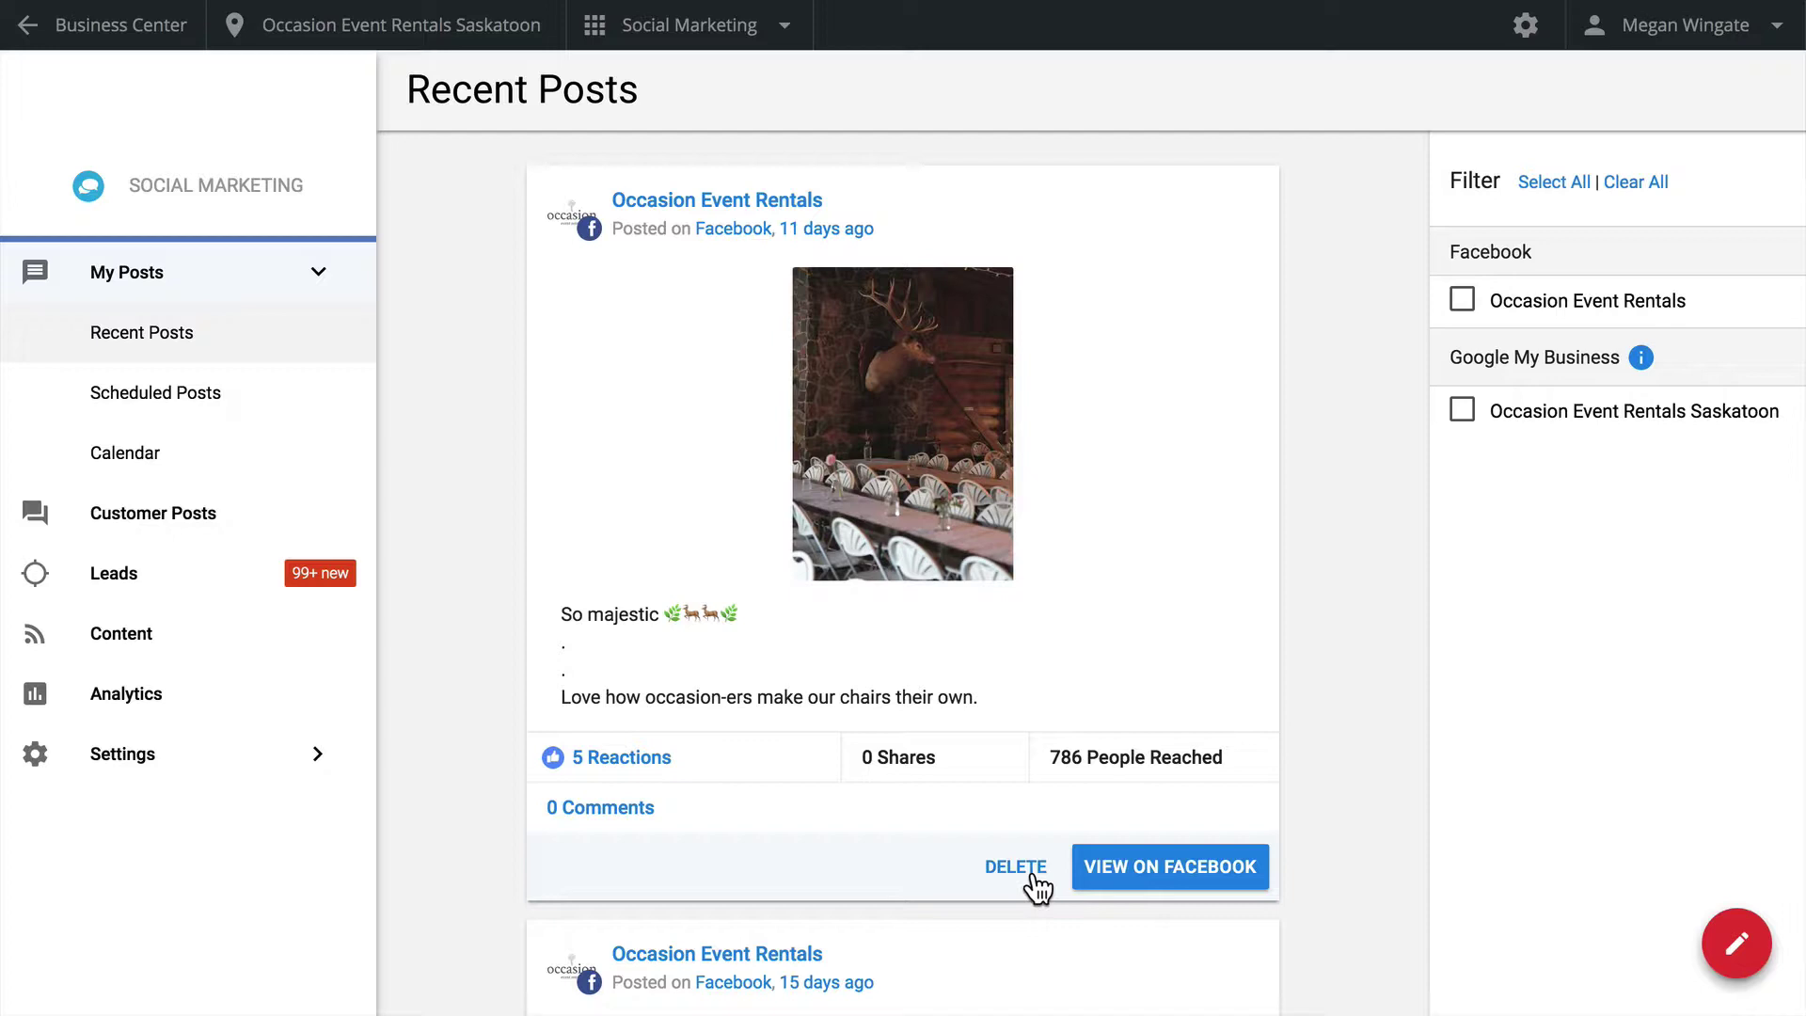
left_click(277, 415)
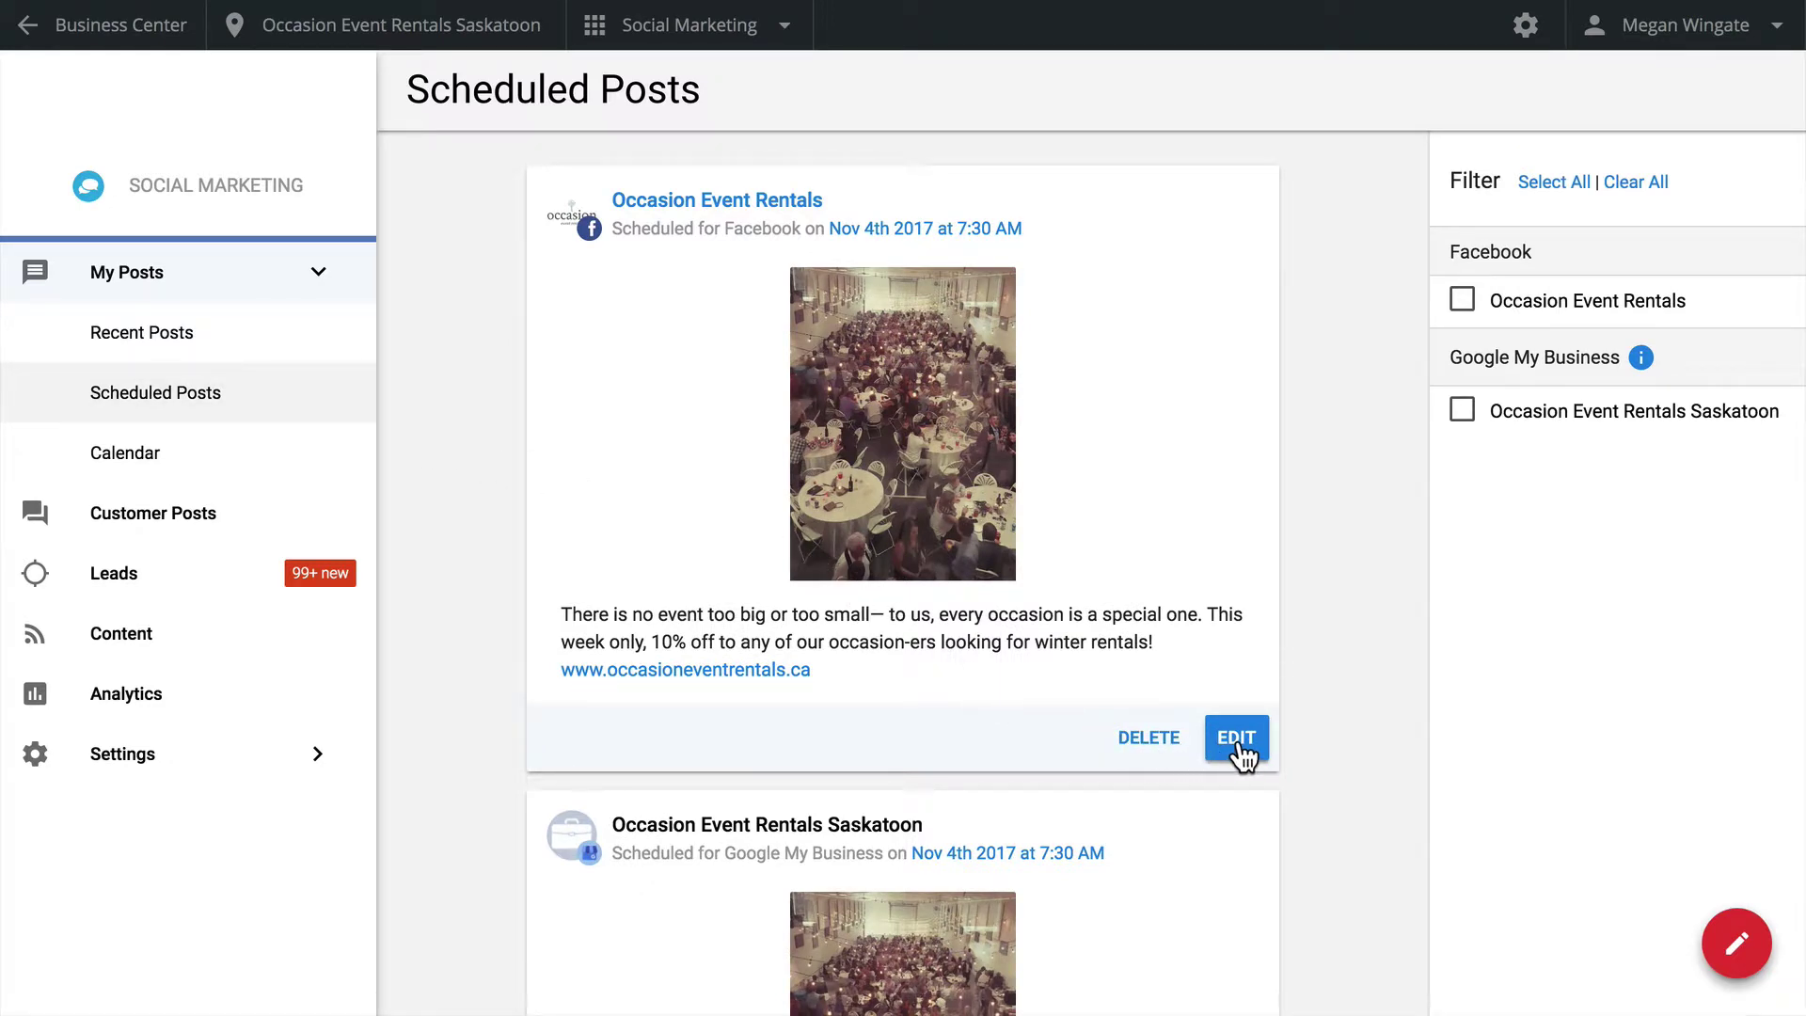
left_click(215, 454)
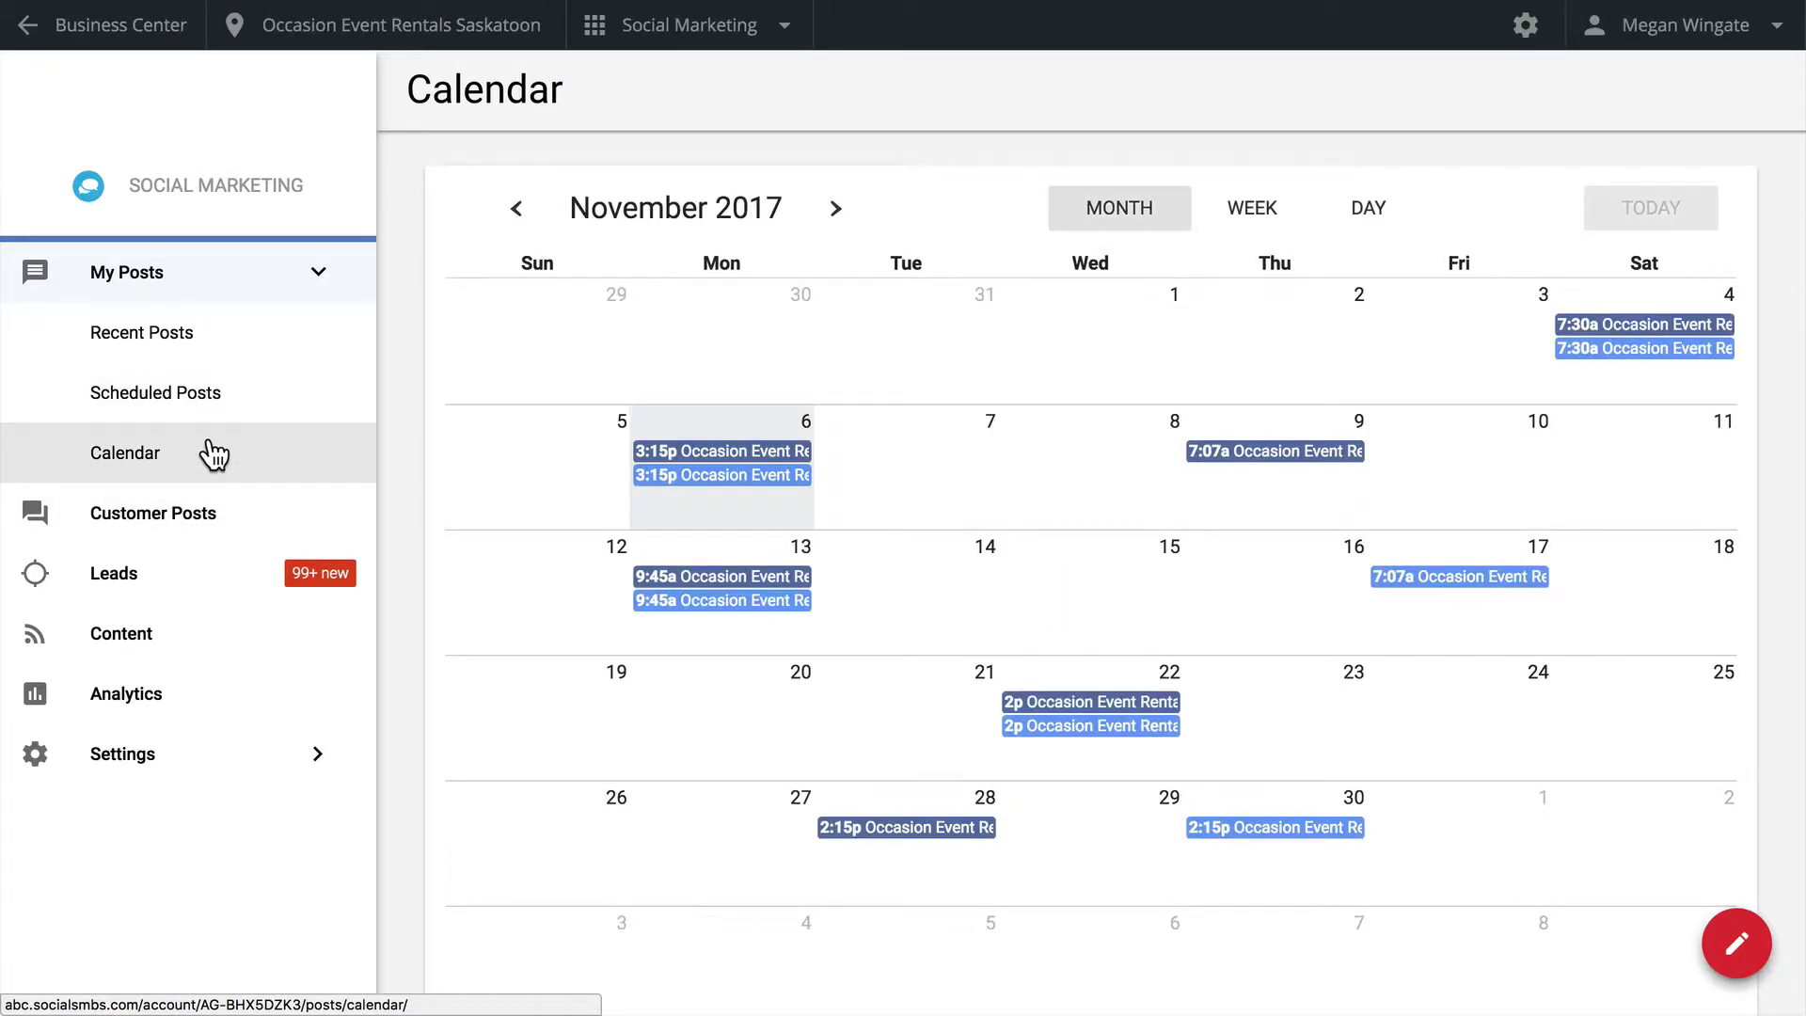
Filter the customer posts to dismissed ones from the Occasion Event Rentals Facebook page
left_click(212, 524)
left_click(1465, 616)
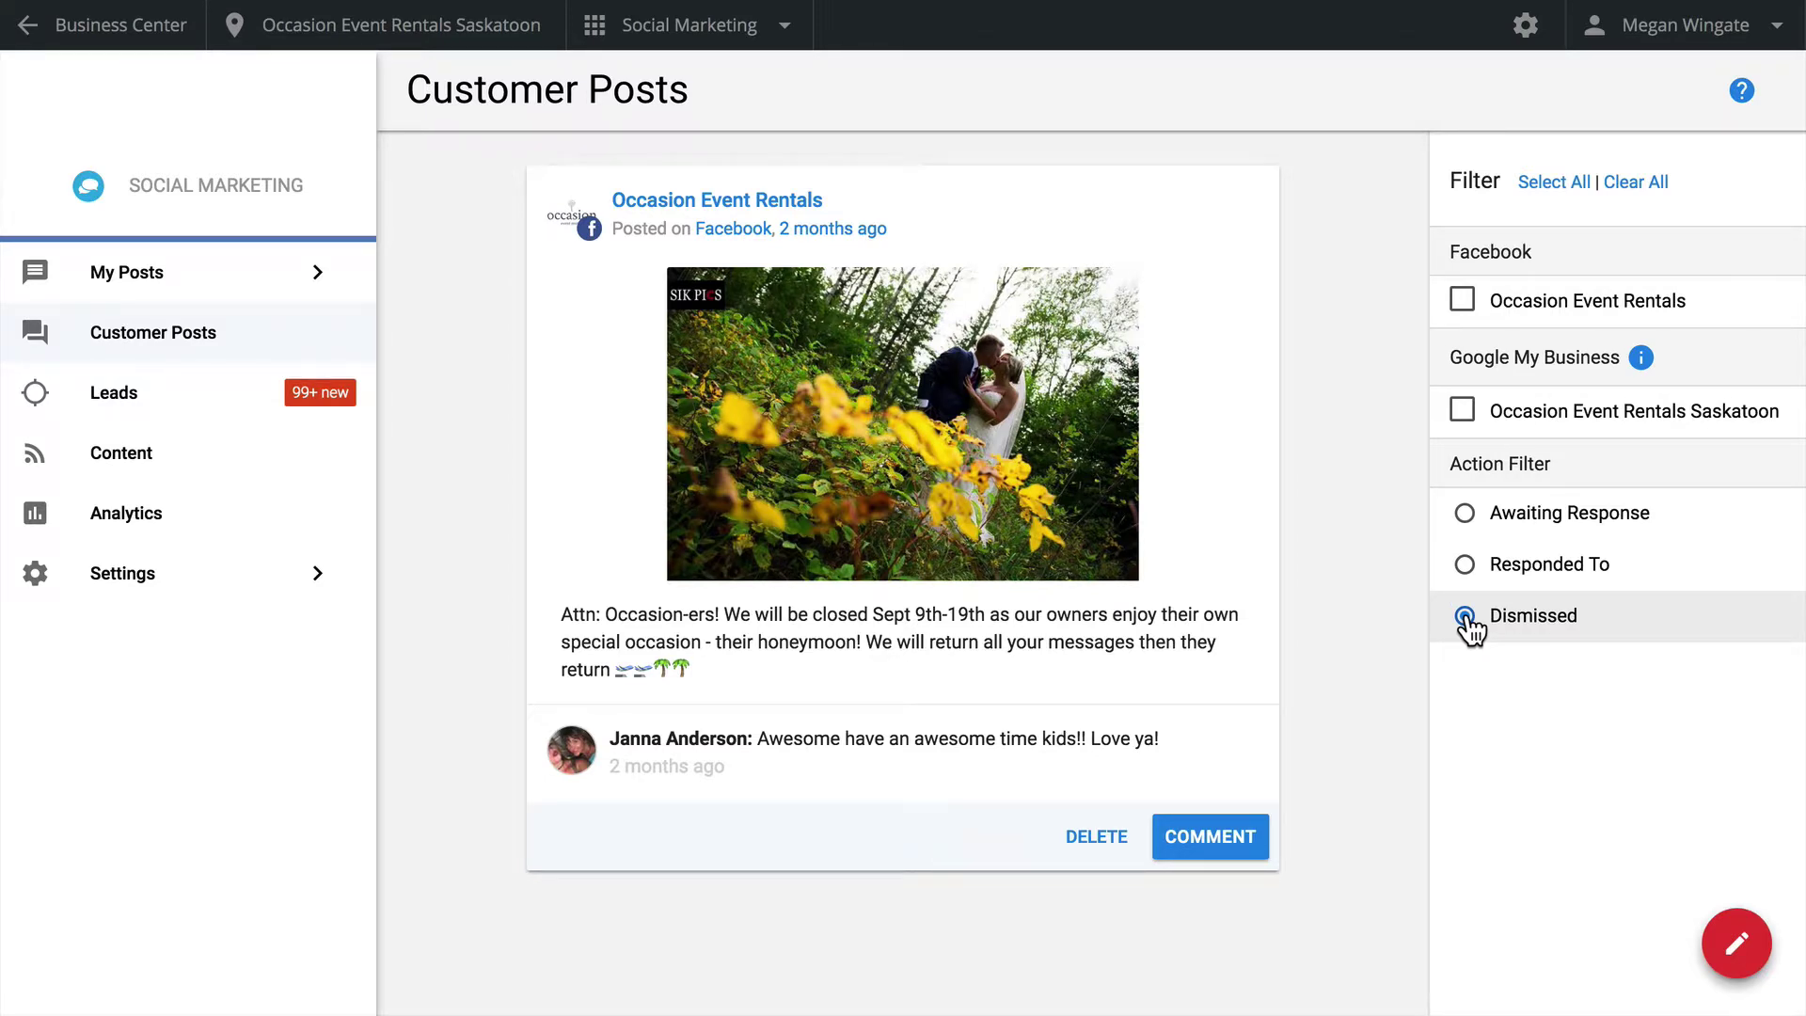
left_click(1505, 305)
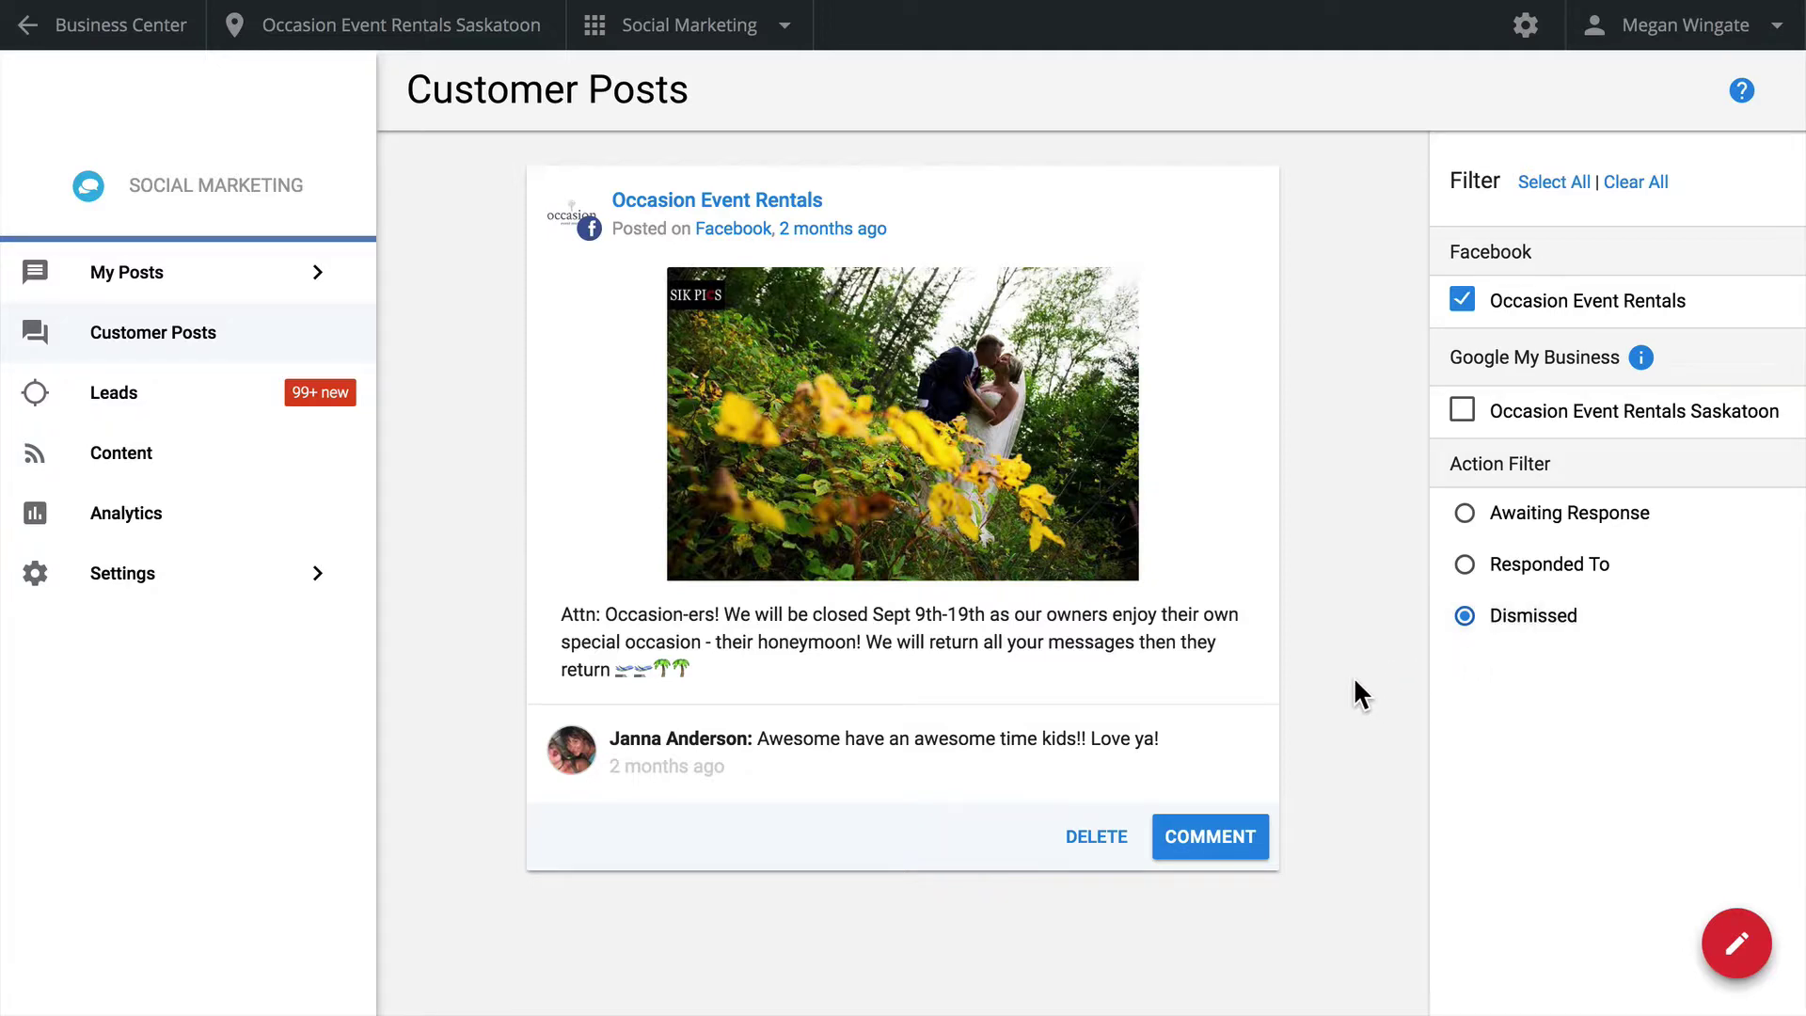
Start a comment on the honeymoon closure post and insert the saved response "Thanks for reaching out! We will get back to your shortly."
left_click(1206, 837)
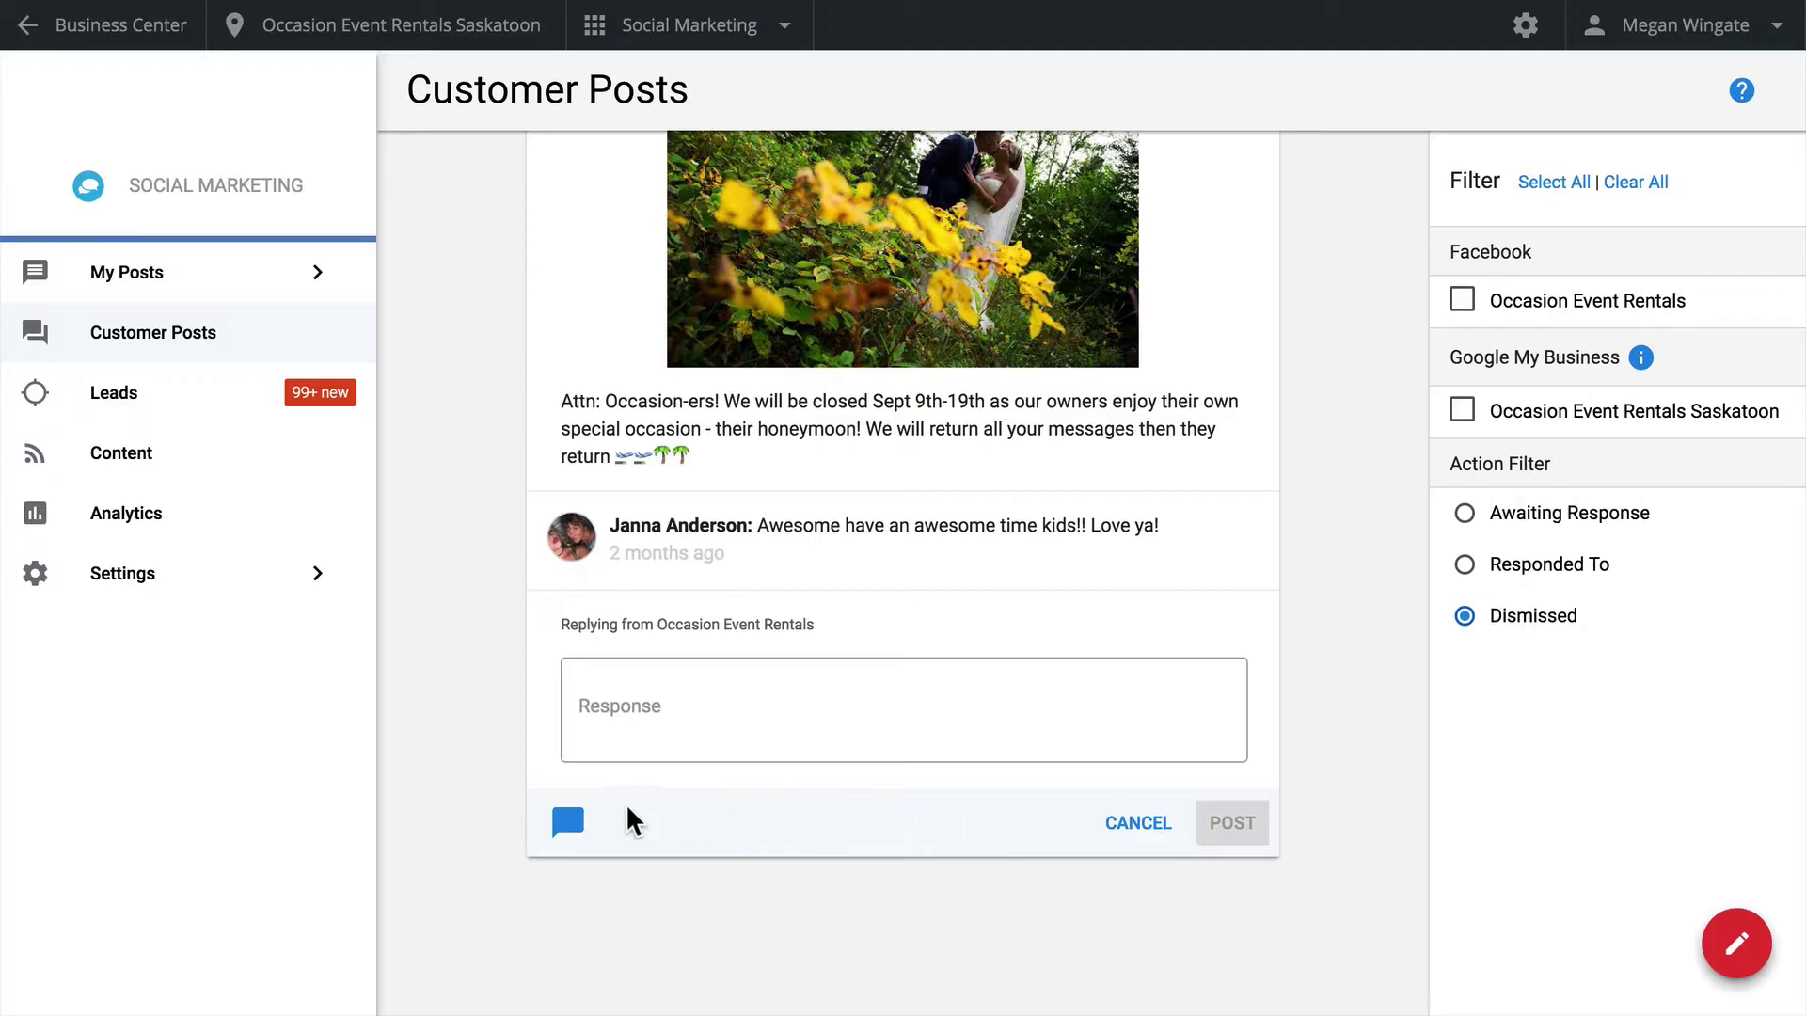
left_click(568, 820)
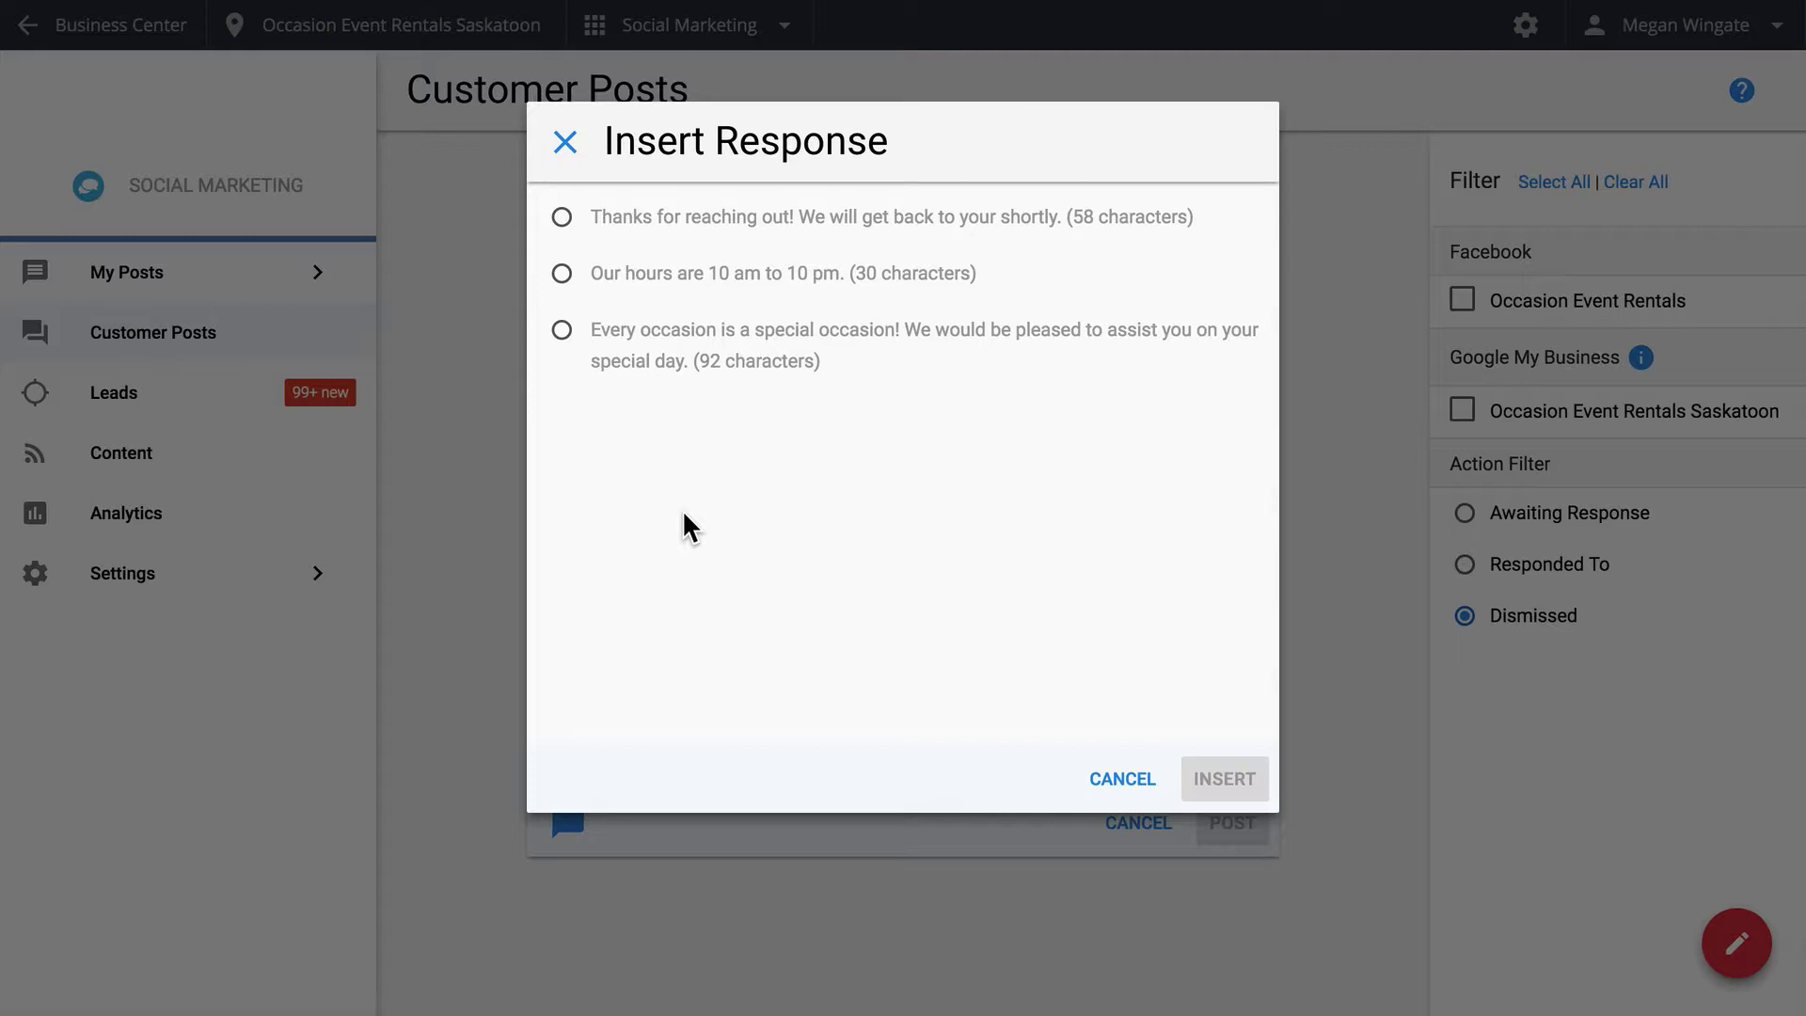
left_click(764, 226)
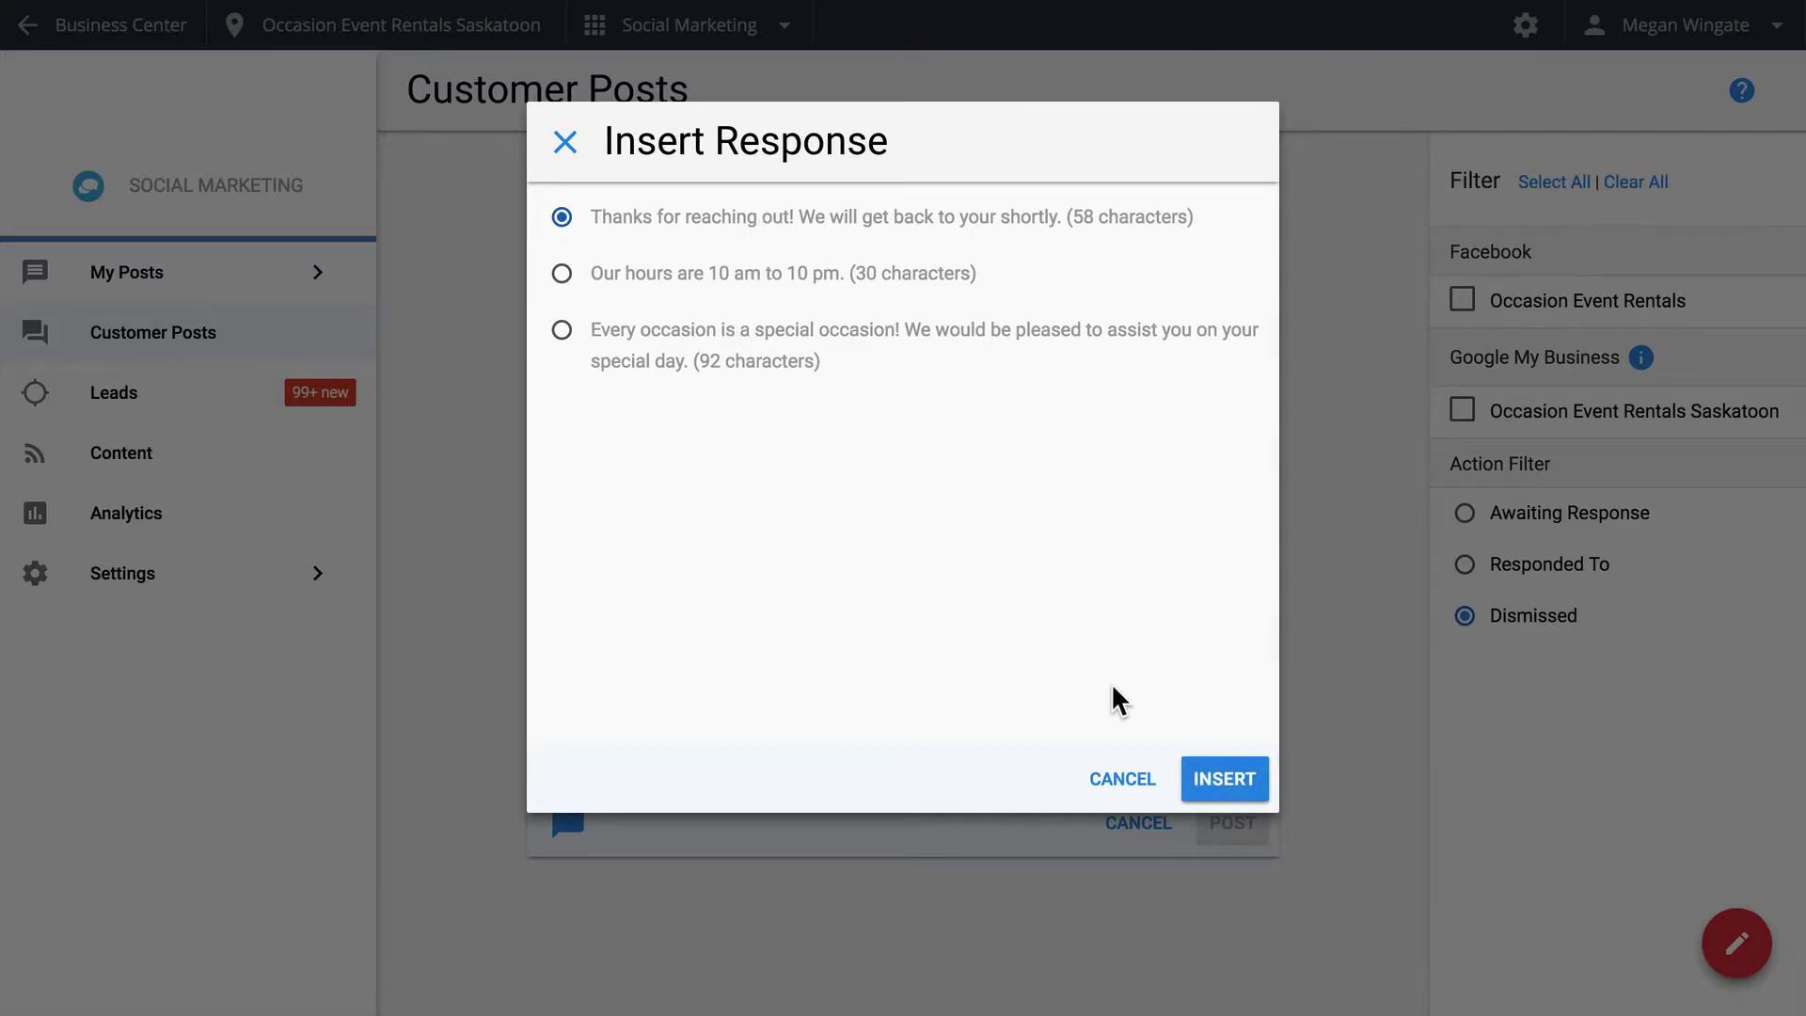
left_click(1218, 777)
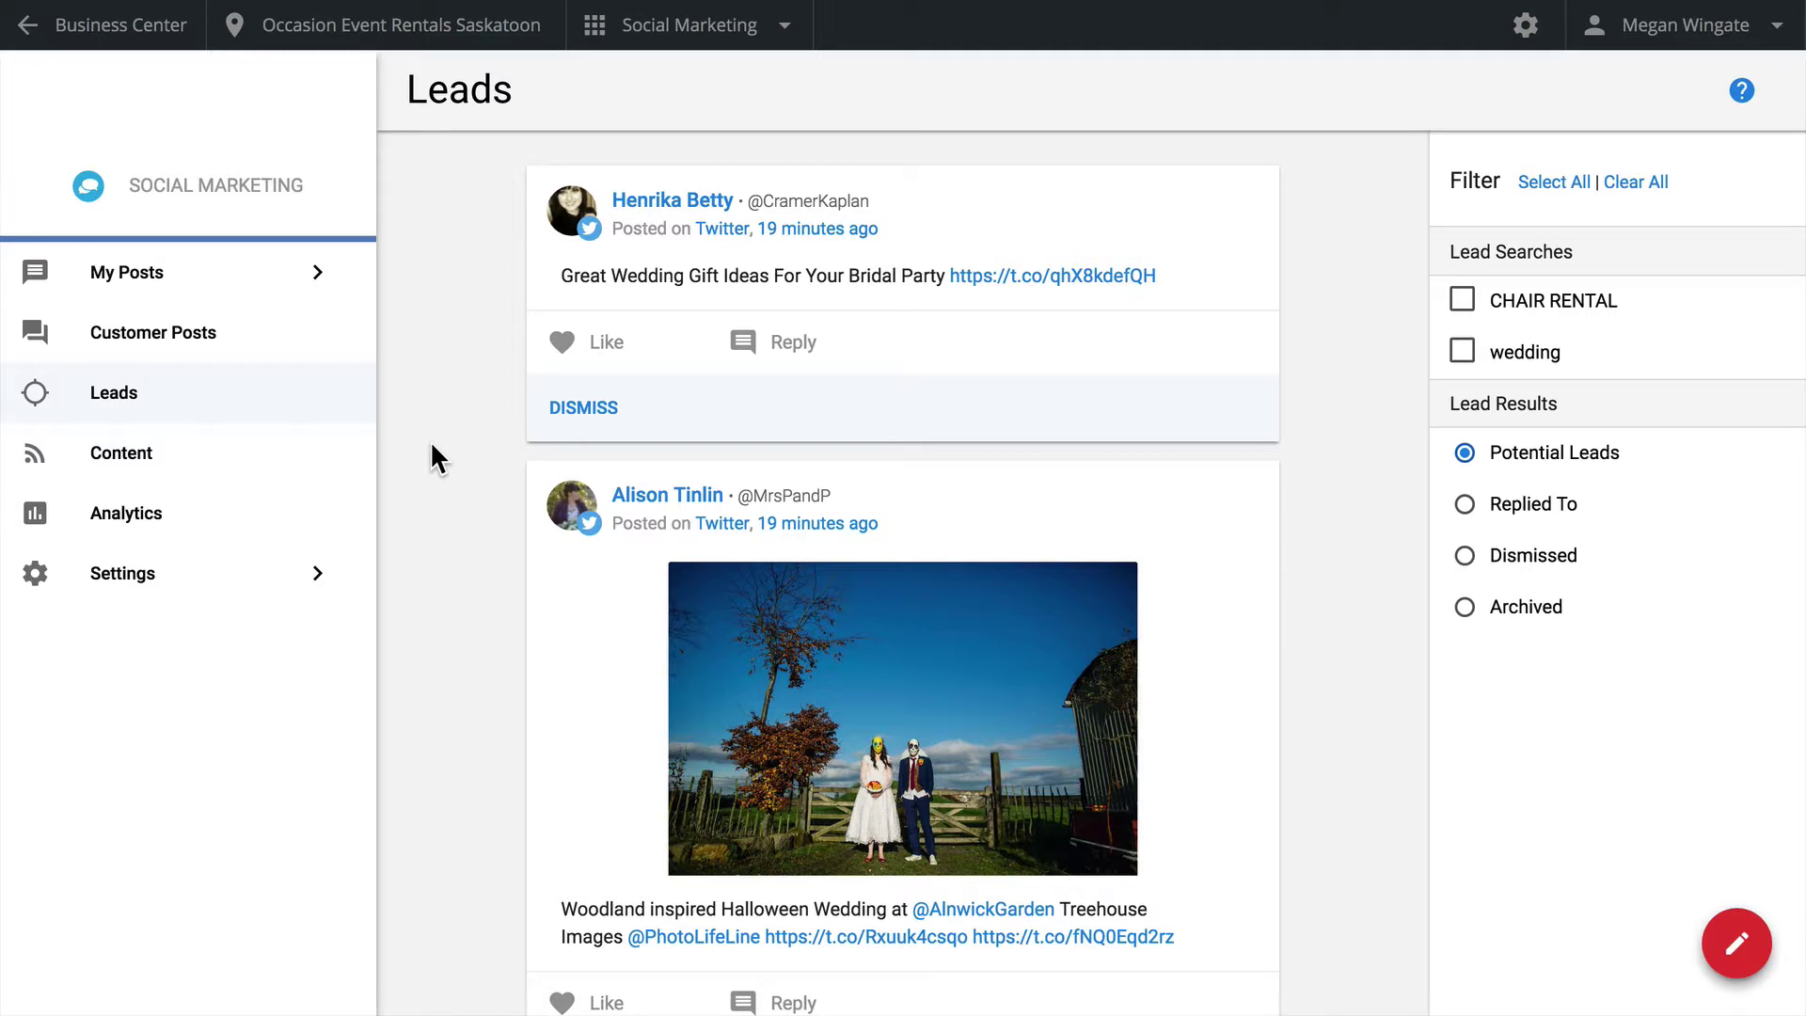
Add a new Twitter lead search with the exact-match keyword "birthday"
left_click(259, 590)
left_click(226, 719)
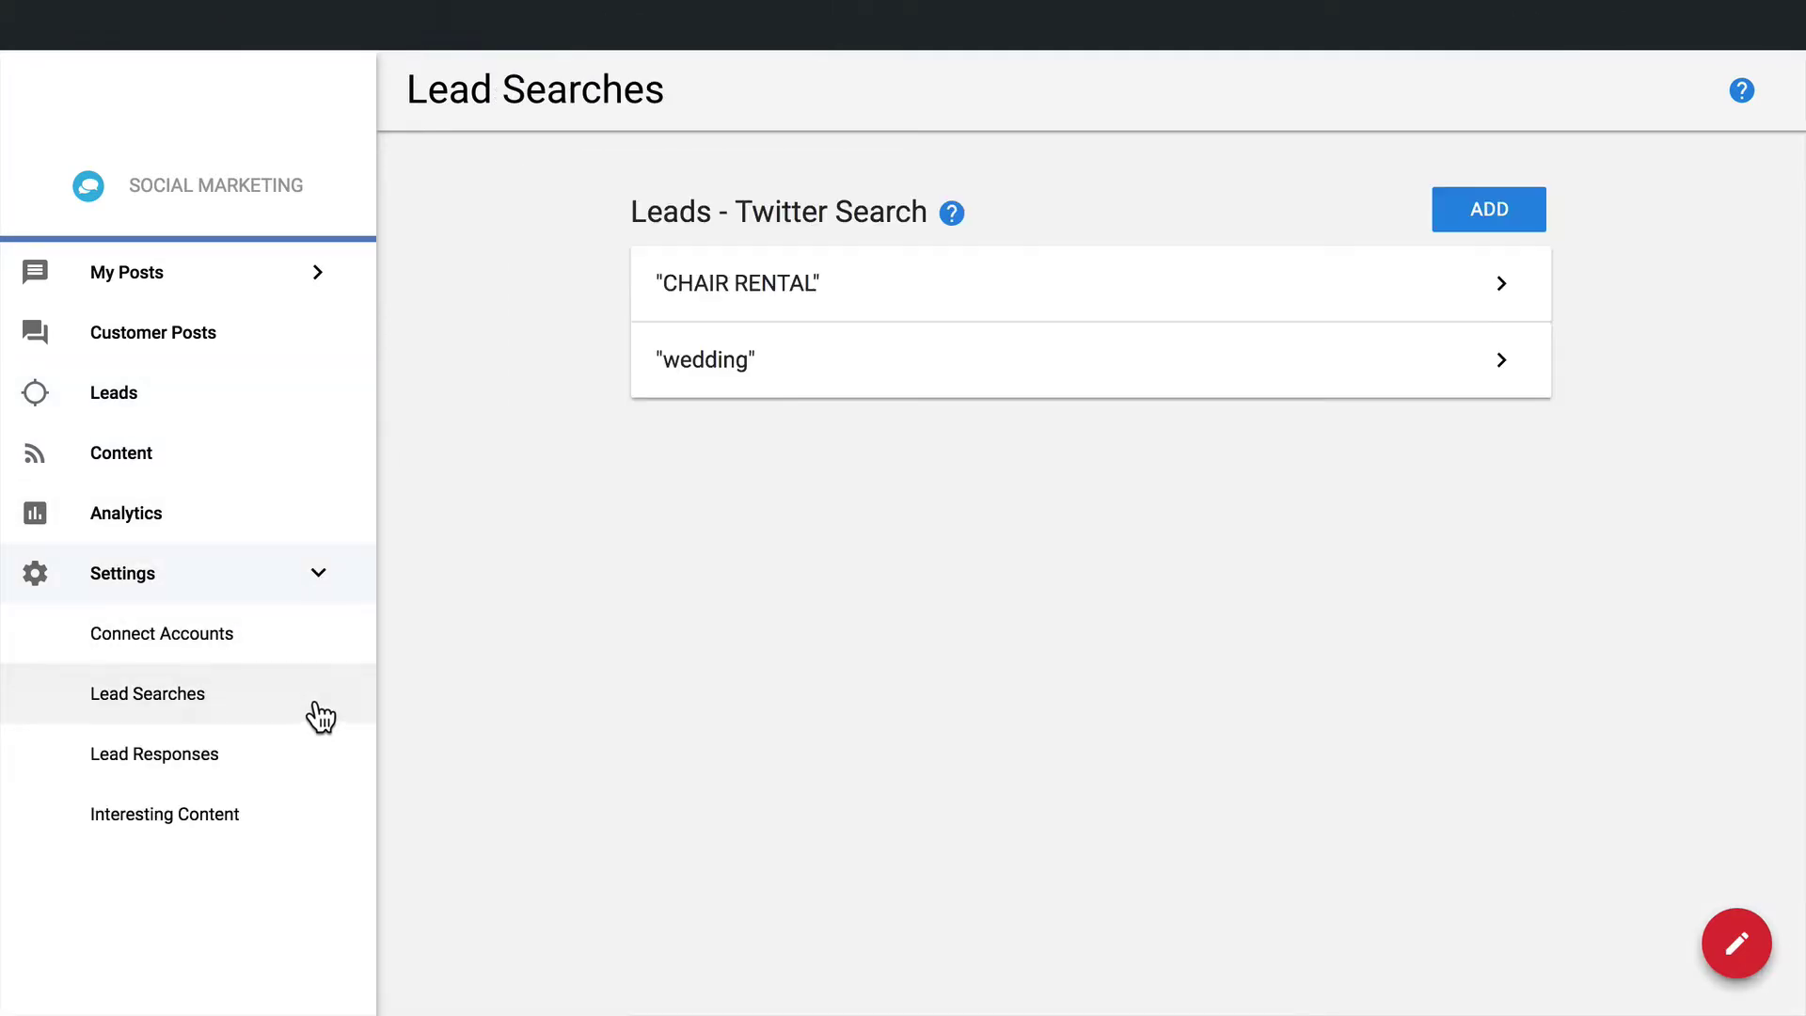
left_click(1459, 210)
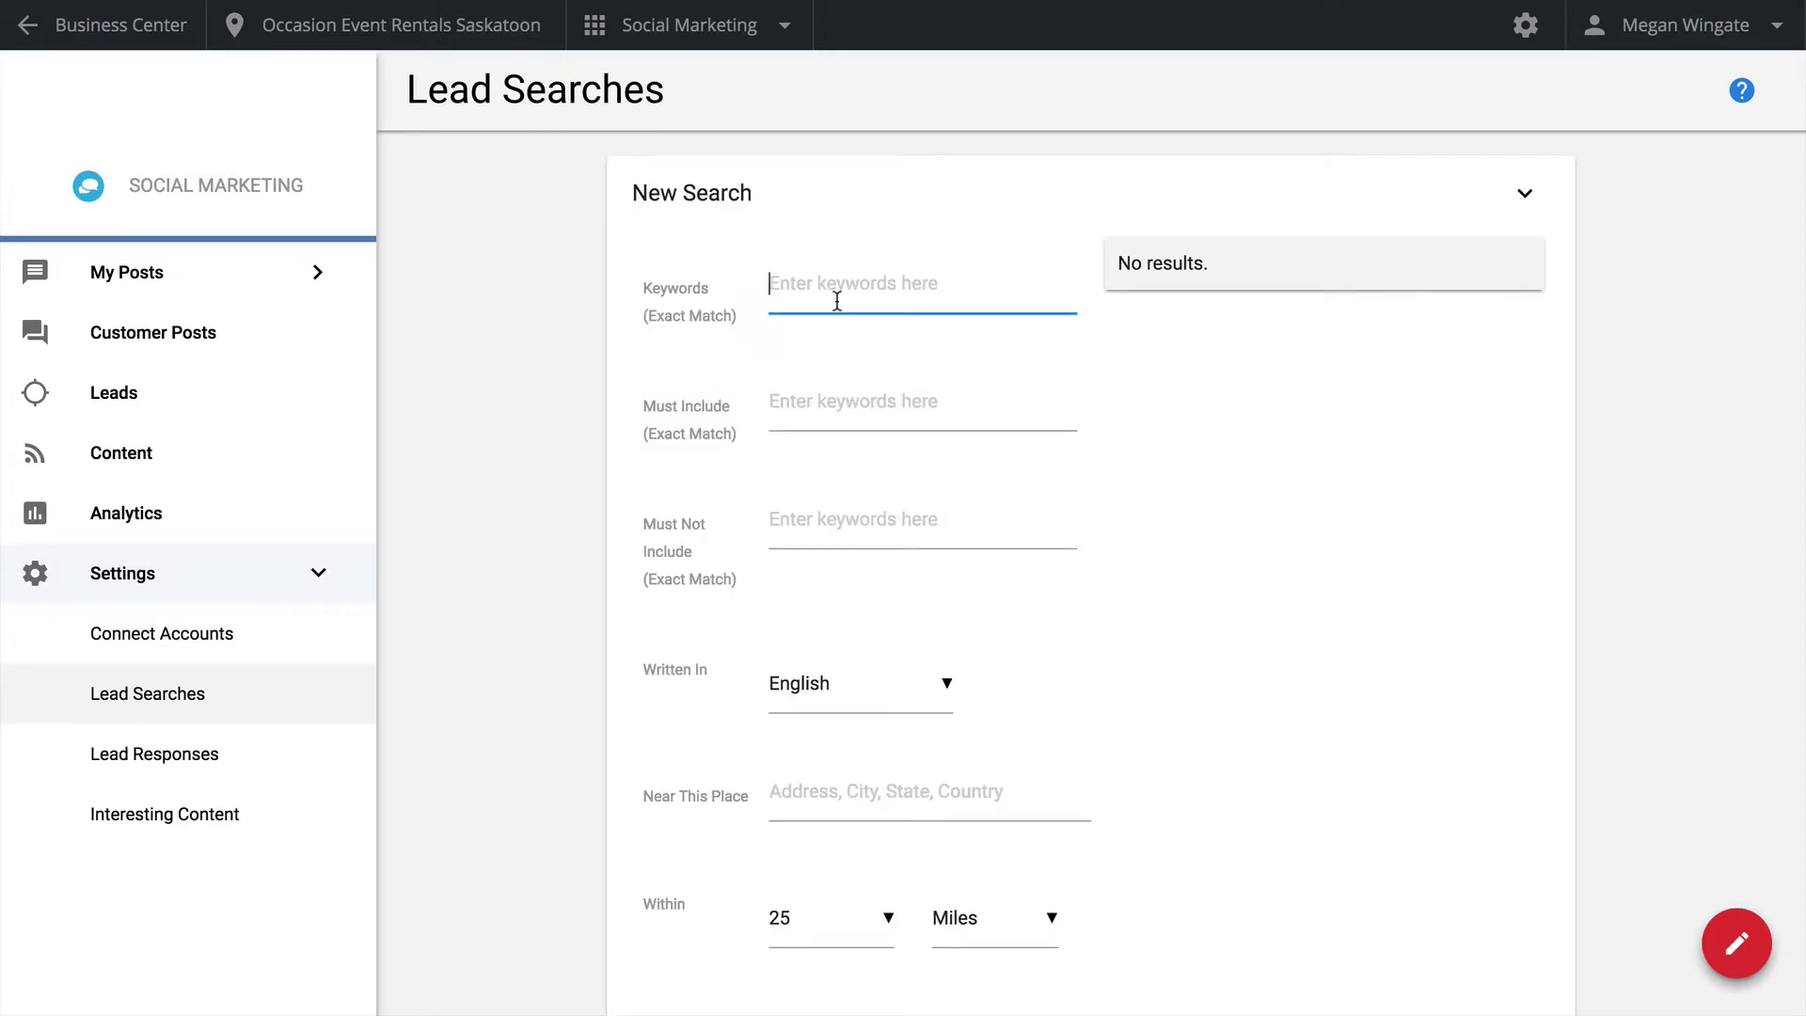
type("birthday")
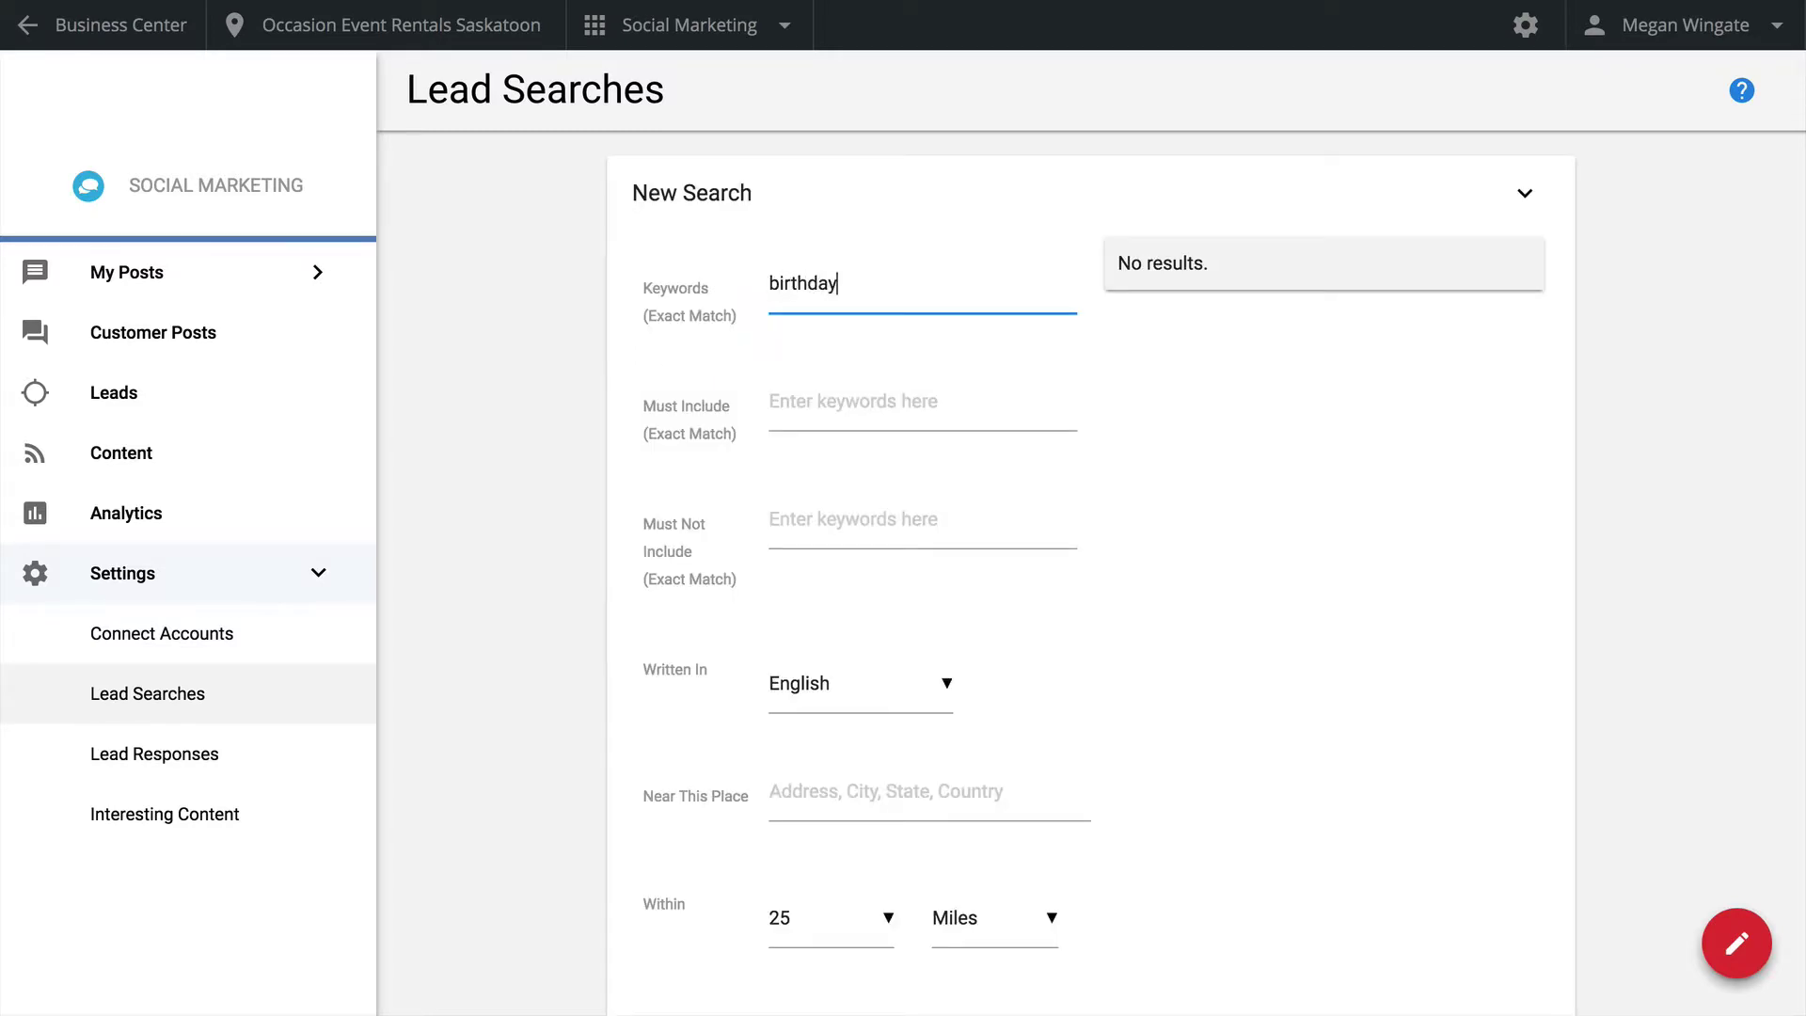
key("Tab")
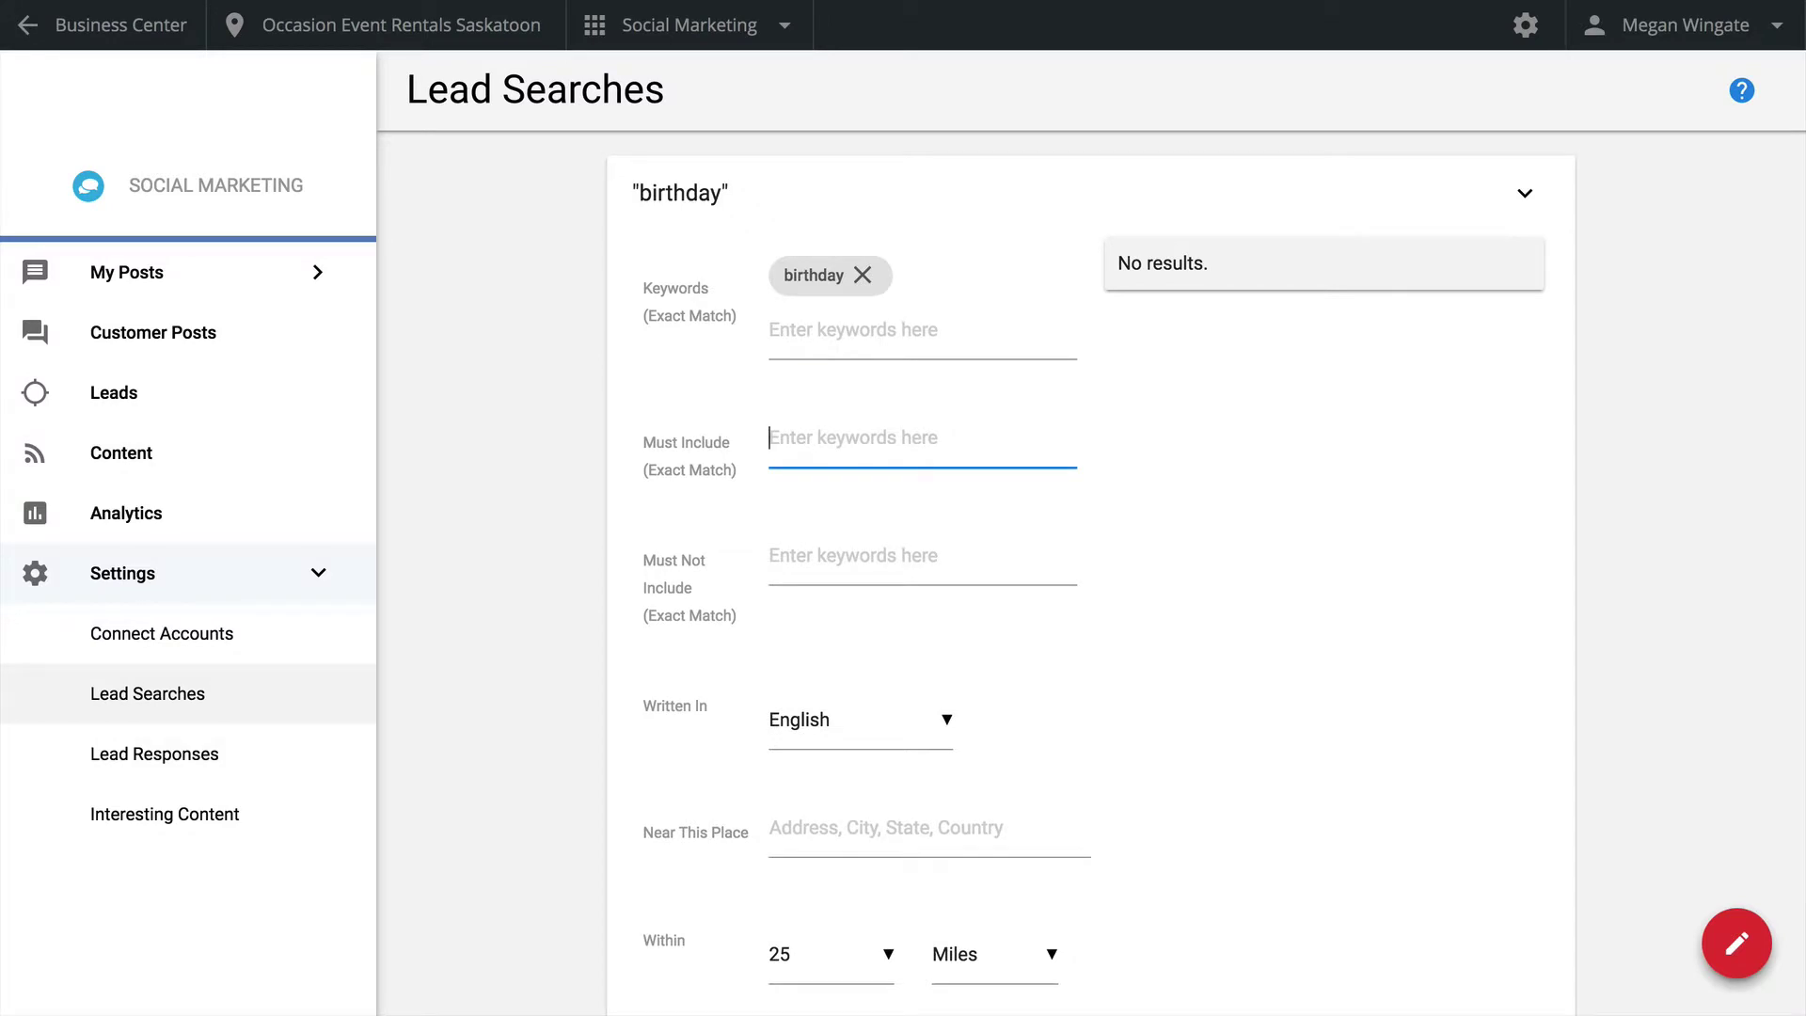
Require the word "party" and exclude the word "clown" in the birthday lead search
type("party")
key("Tab")
type("c")
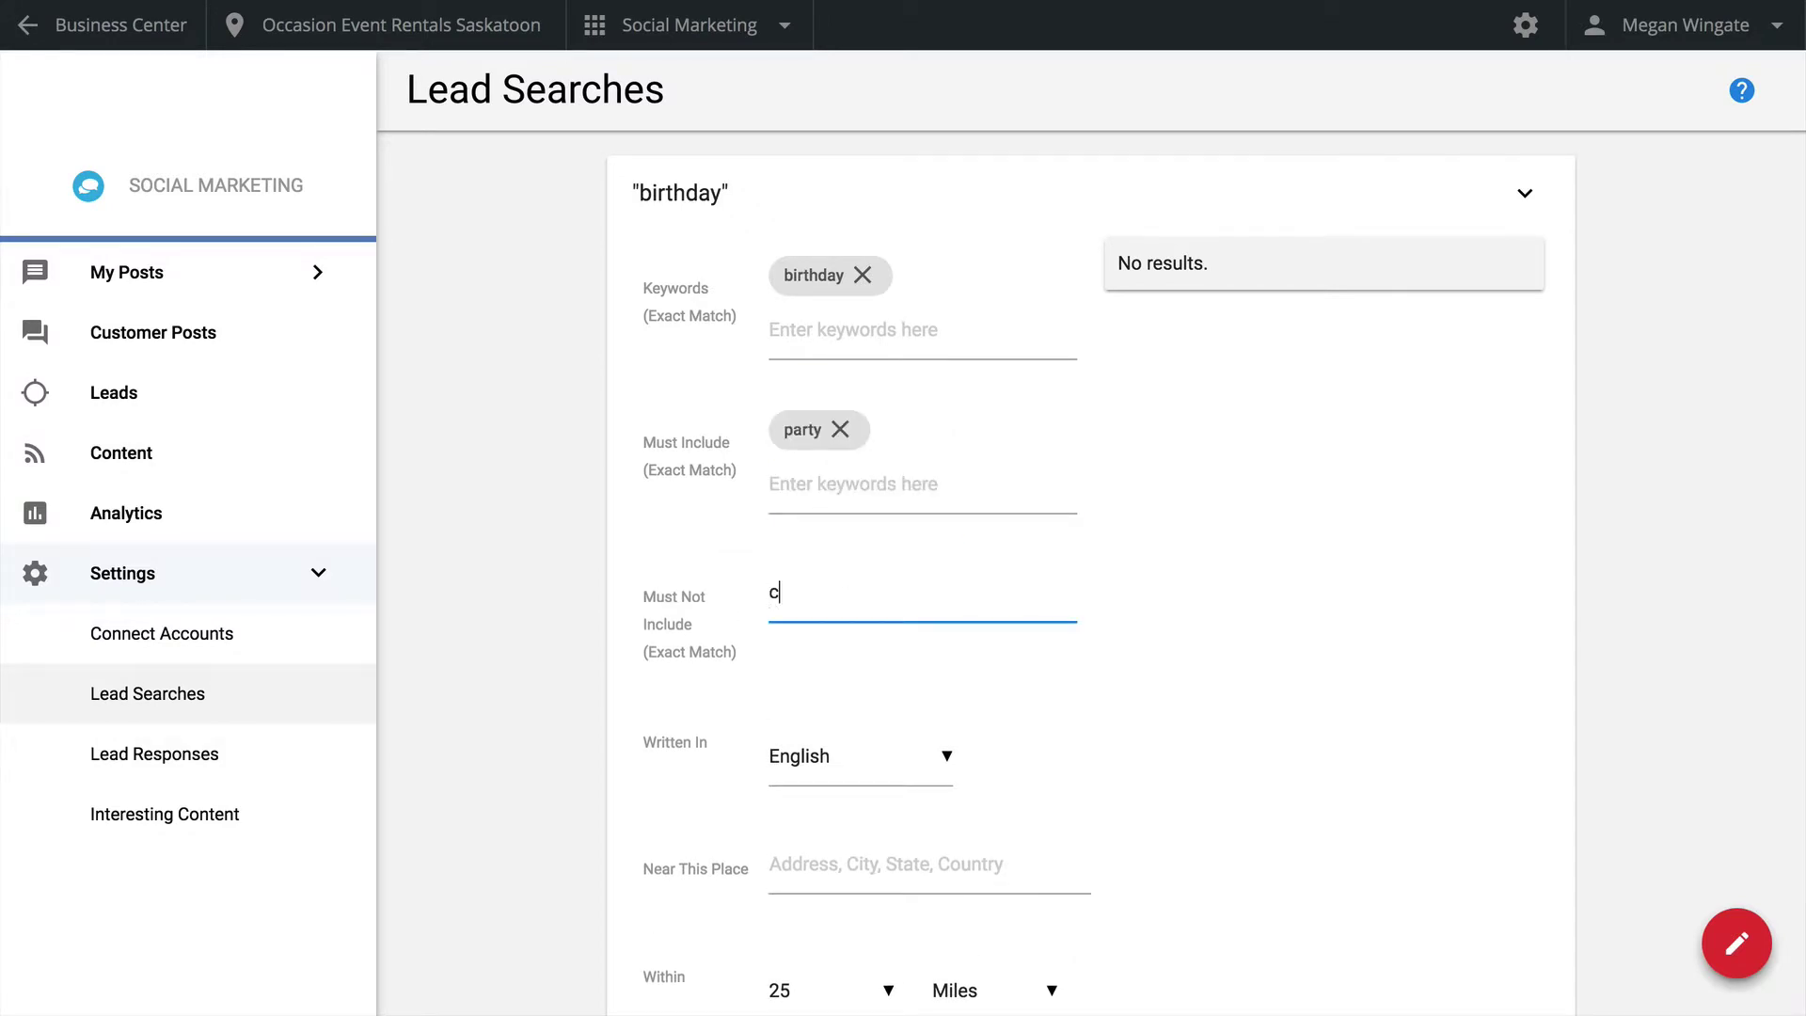
type("lown")
key("Tab")
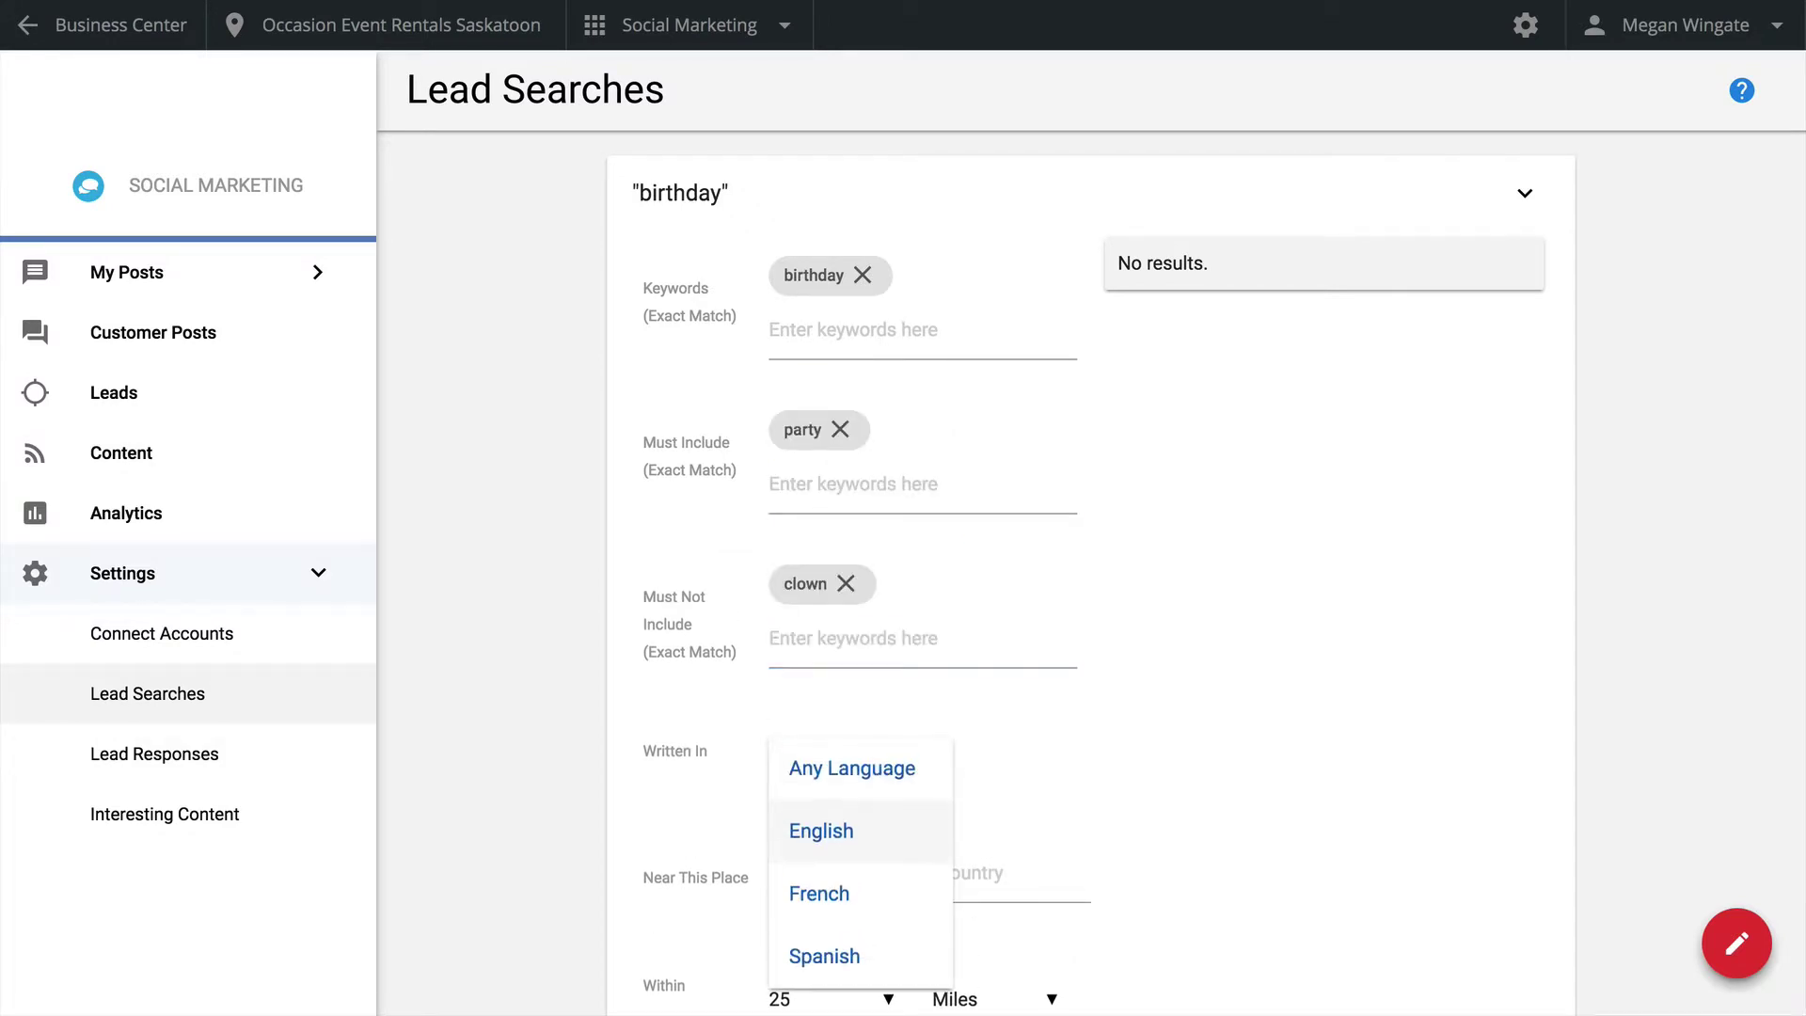
Set the search language to English and the location to "Toronto, Canada", and preview the matching tweets
left_click(873, 843)
left_click(853, 874)
type("Tor")
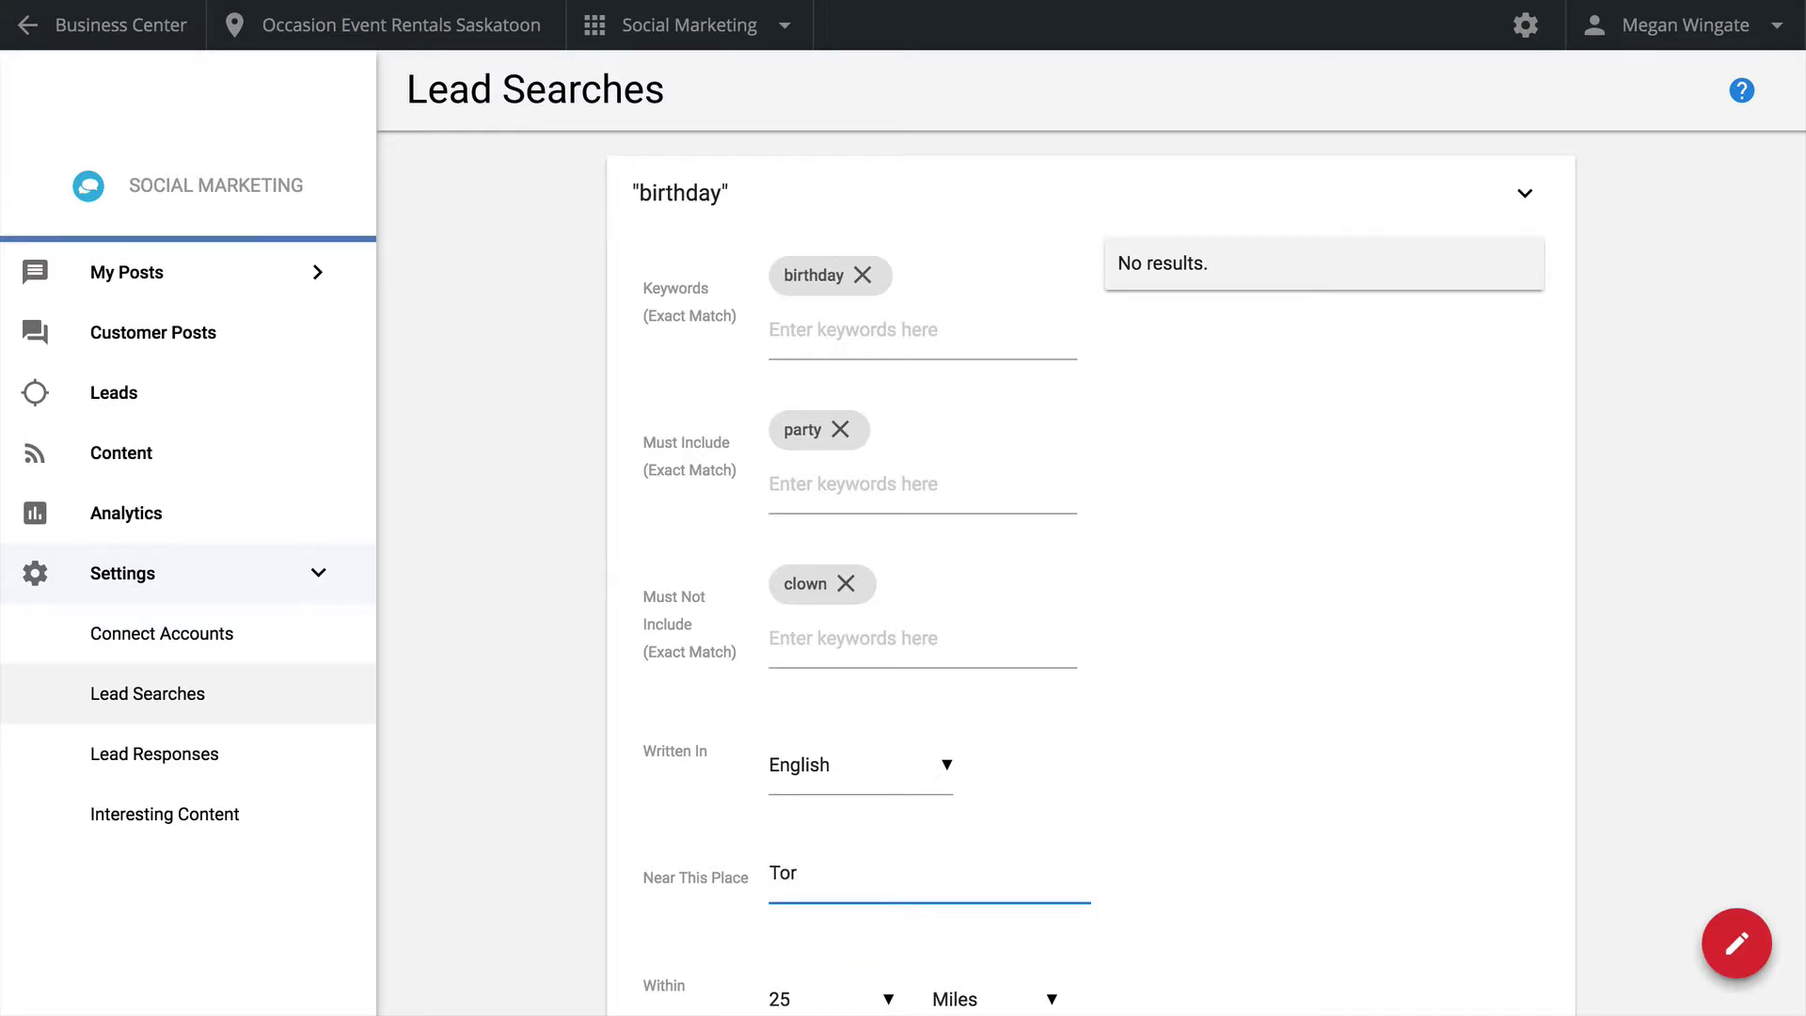
scroll(1091, 565, "down", 3)
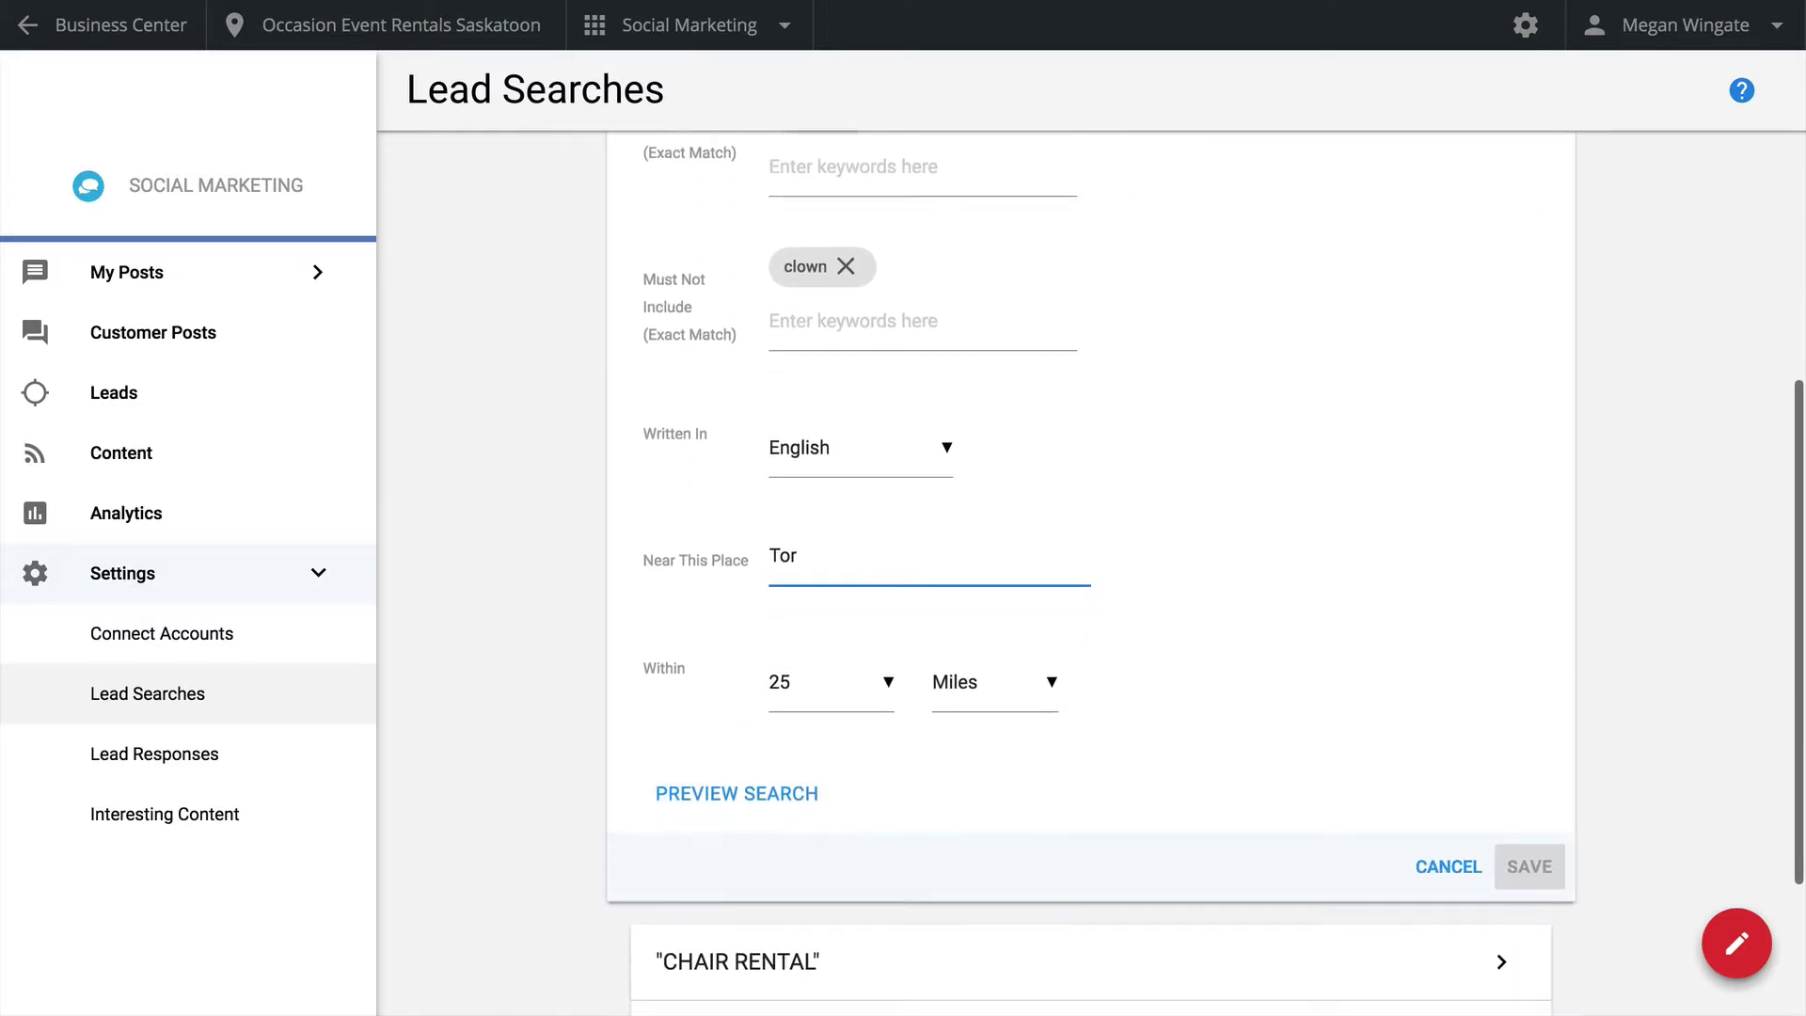
type("onto")
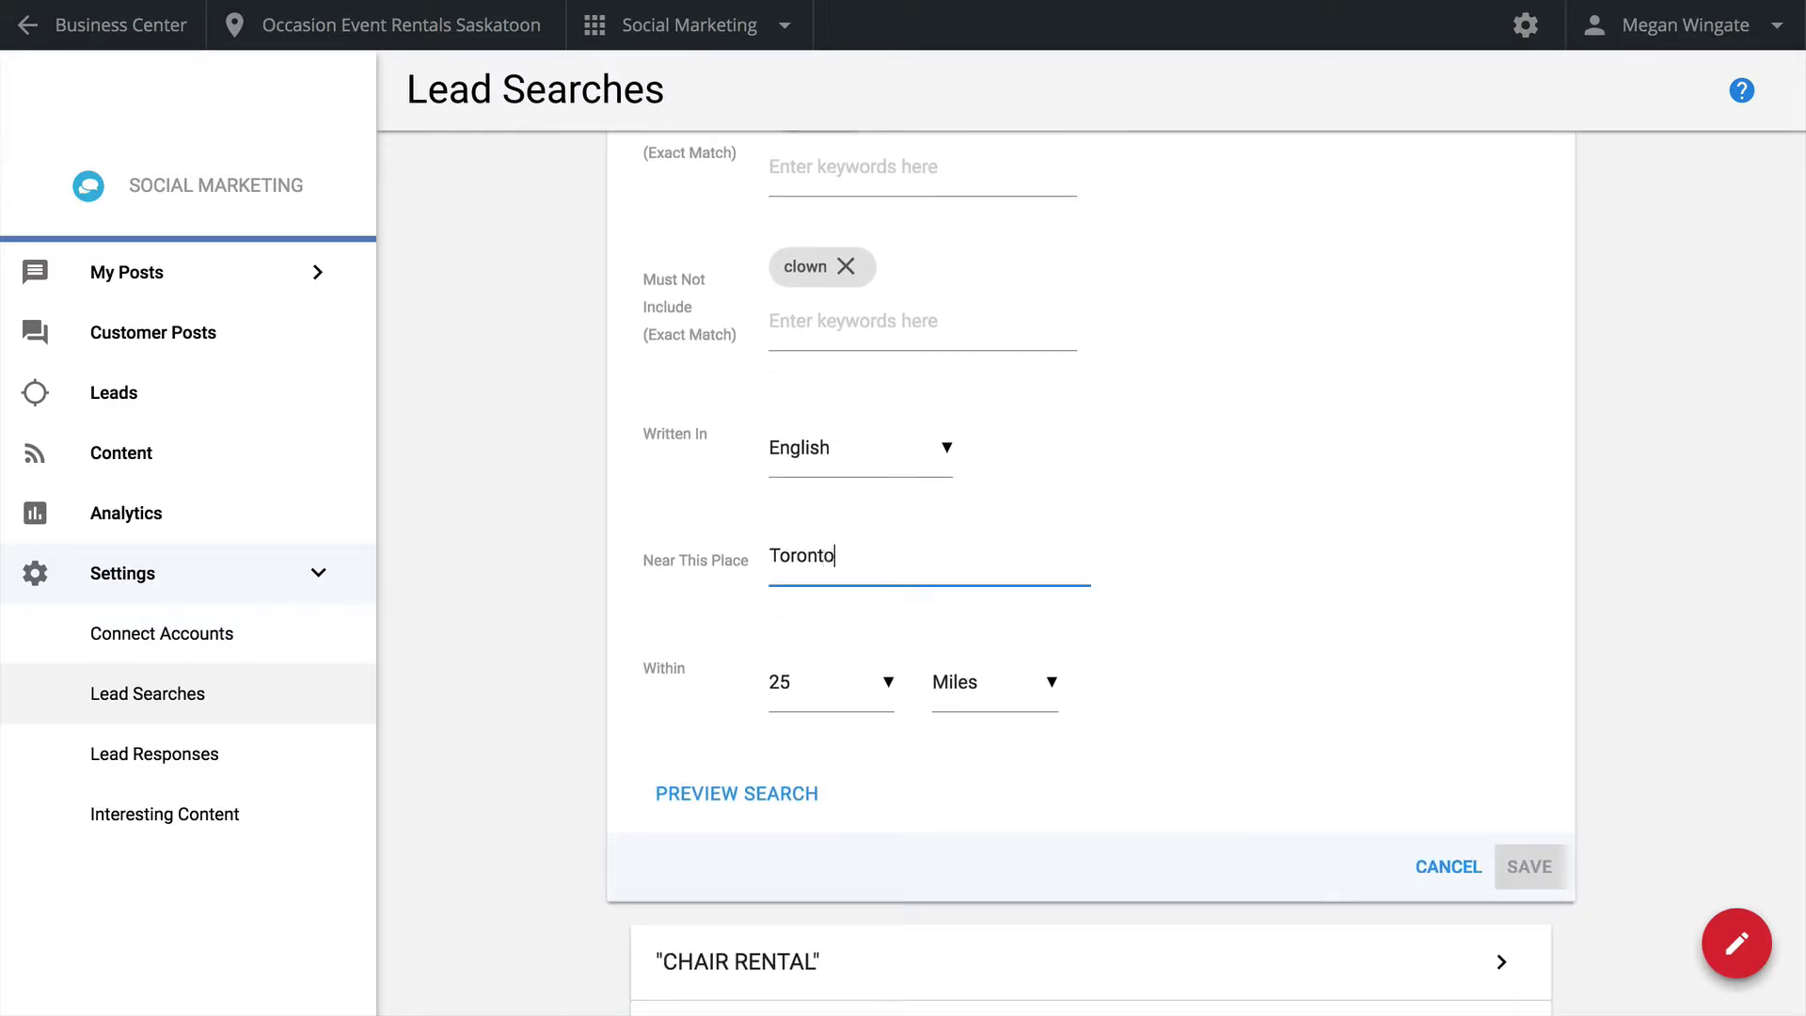
type(", Canada")
left_click(793, 805)
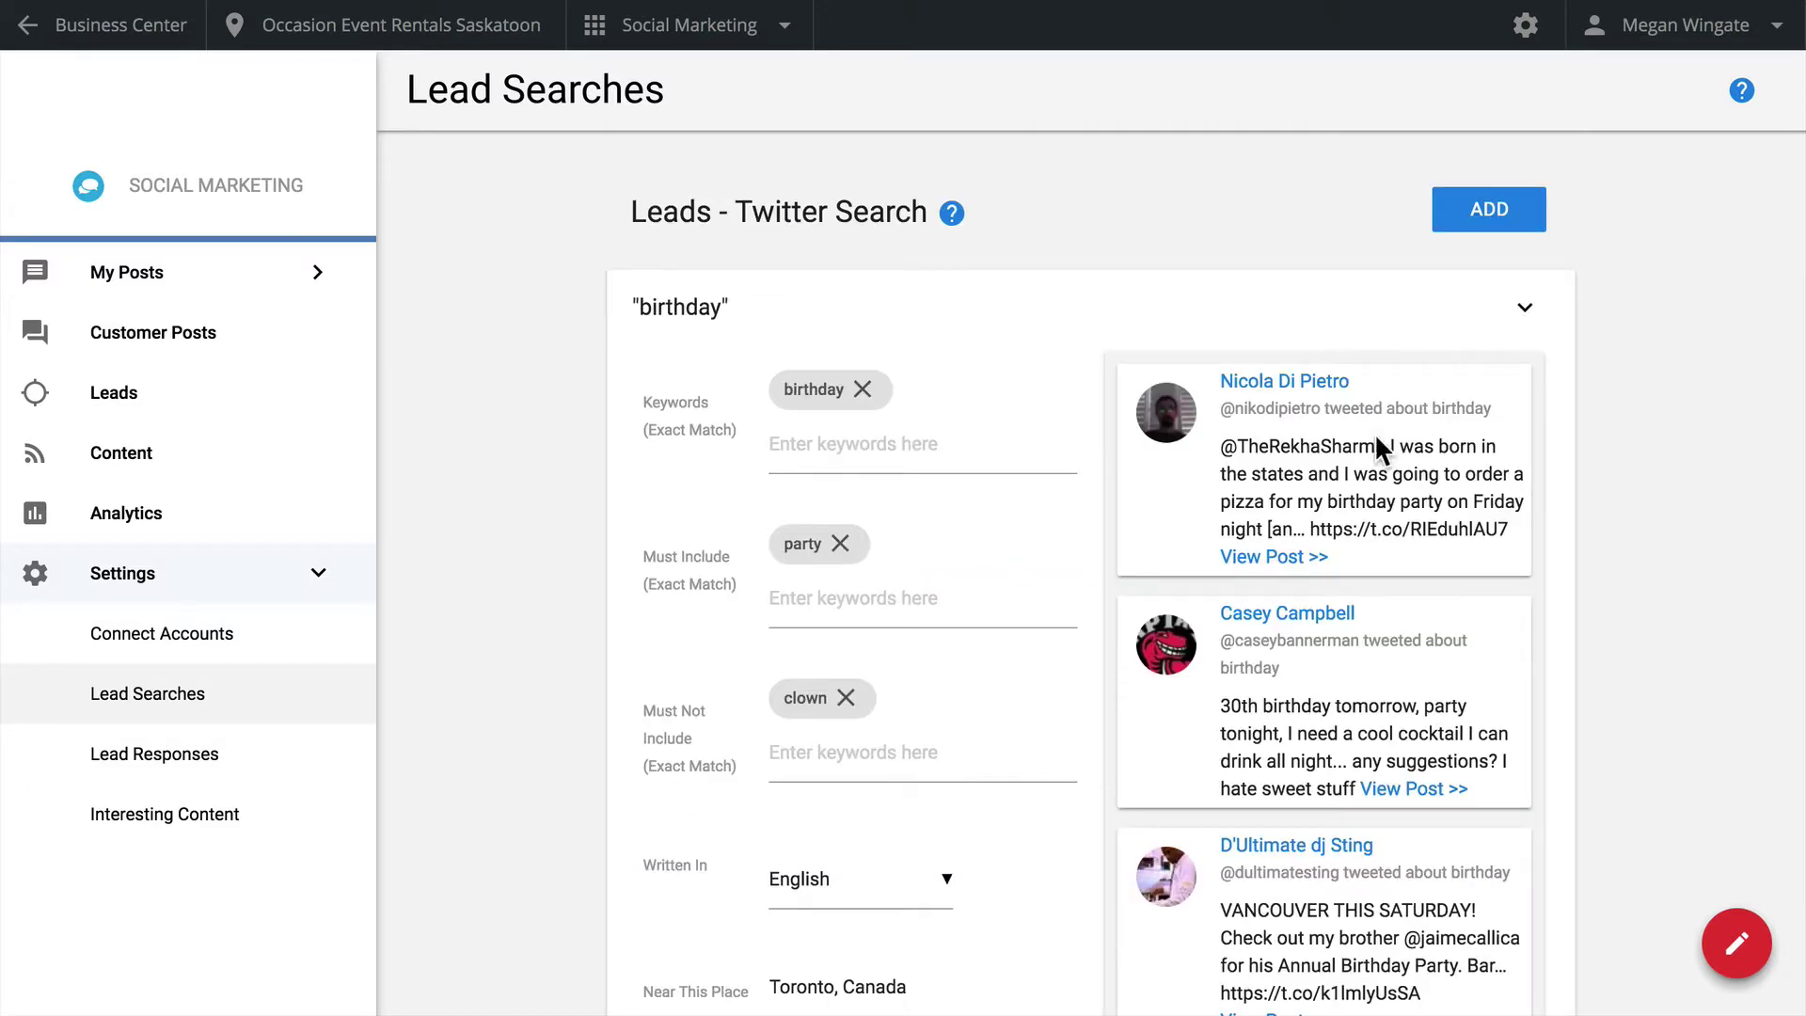
Review the previewed tweets and save the birthday lead search
scroll(1230, 571, "down", 3)
scroll(1229, 571, "up", 2)
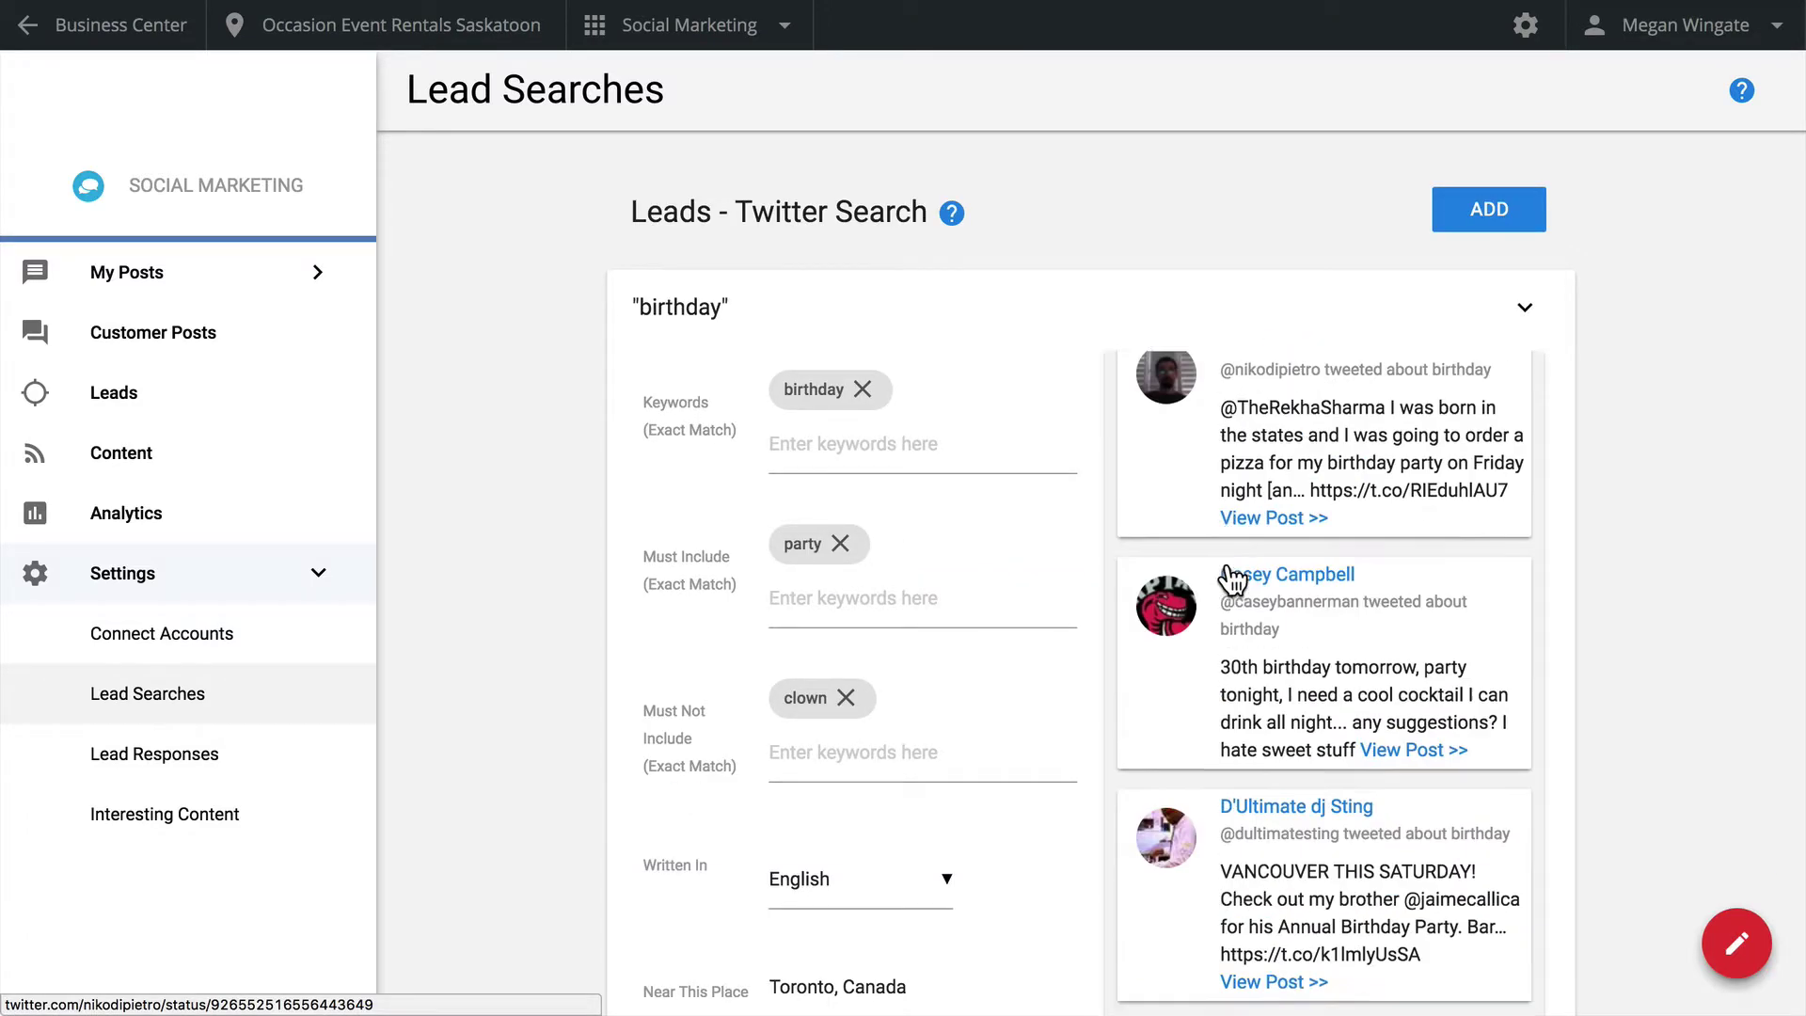
scroll(1230, 576, "up", 1)
scroll(1053, 662, "down", 3)
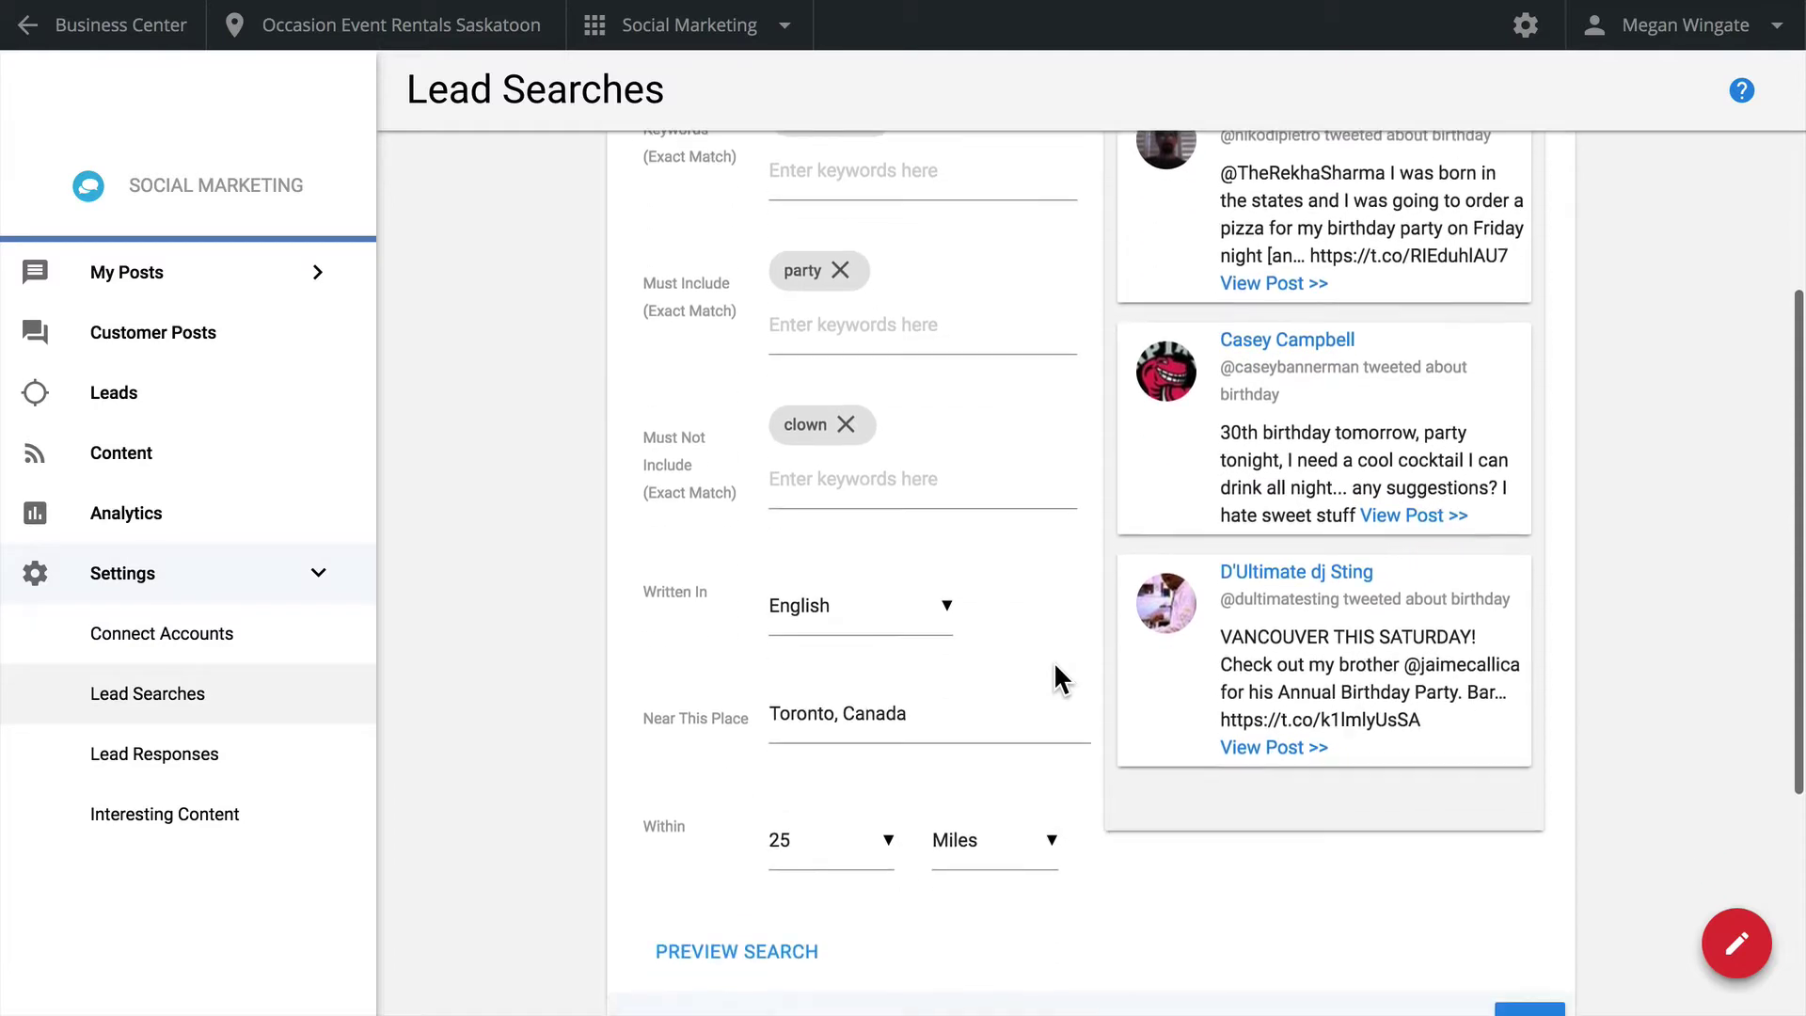
scroll(1053, 663, "down", 1)
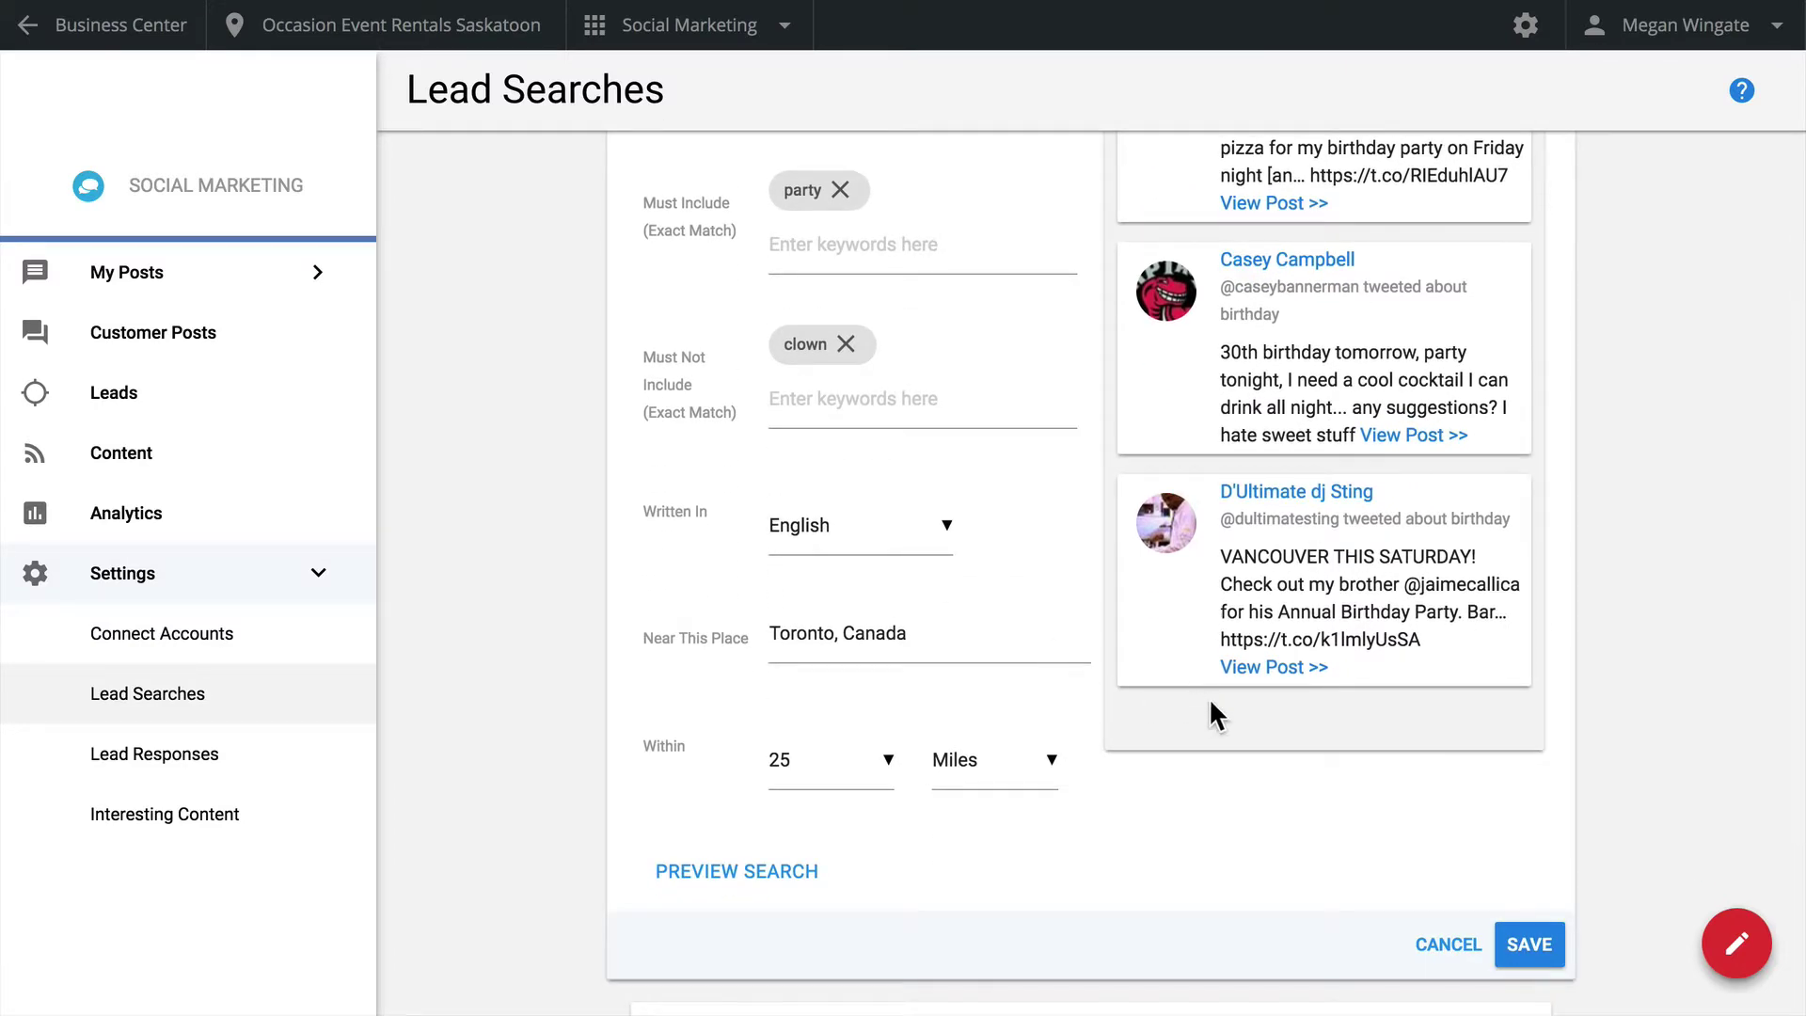
left_click(1518, 952)
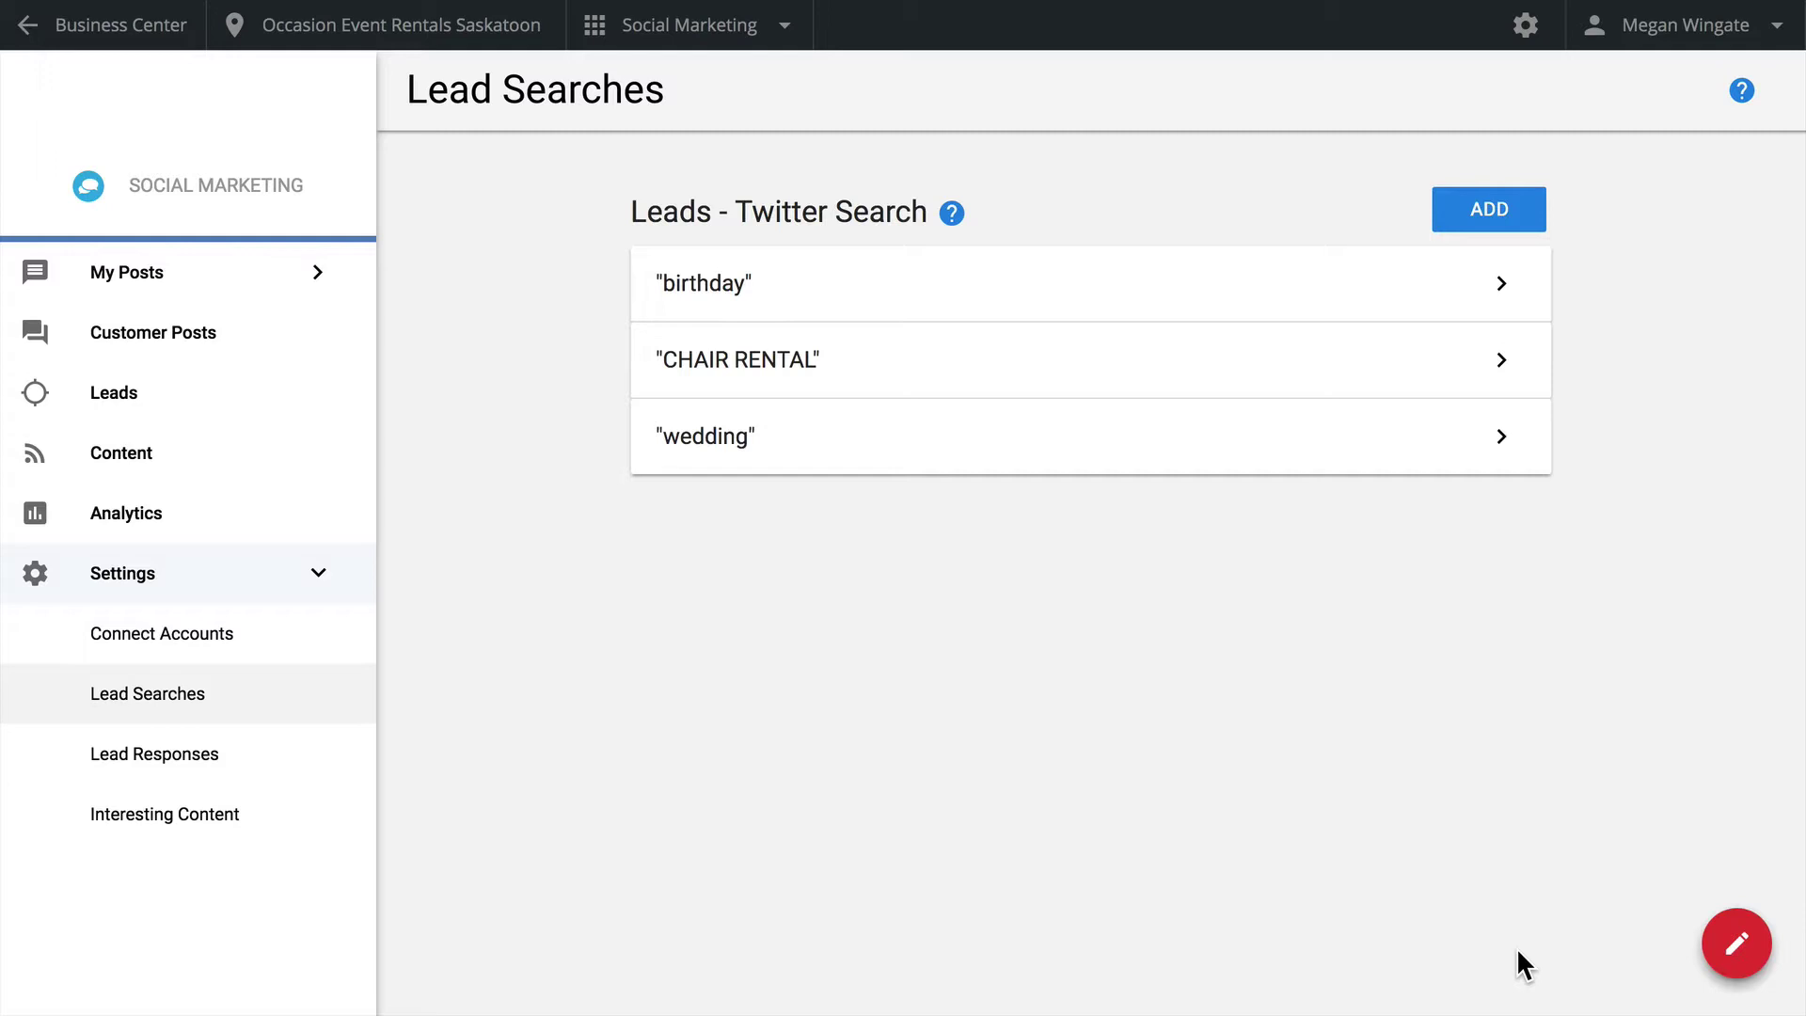
Reopen the saved "birthday" lead search and view its leads
left_click(1314, 294)
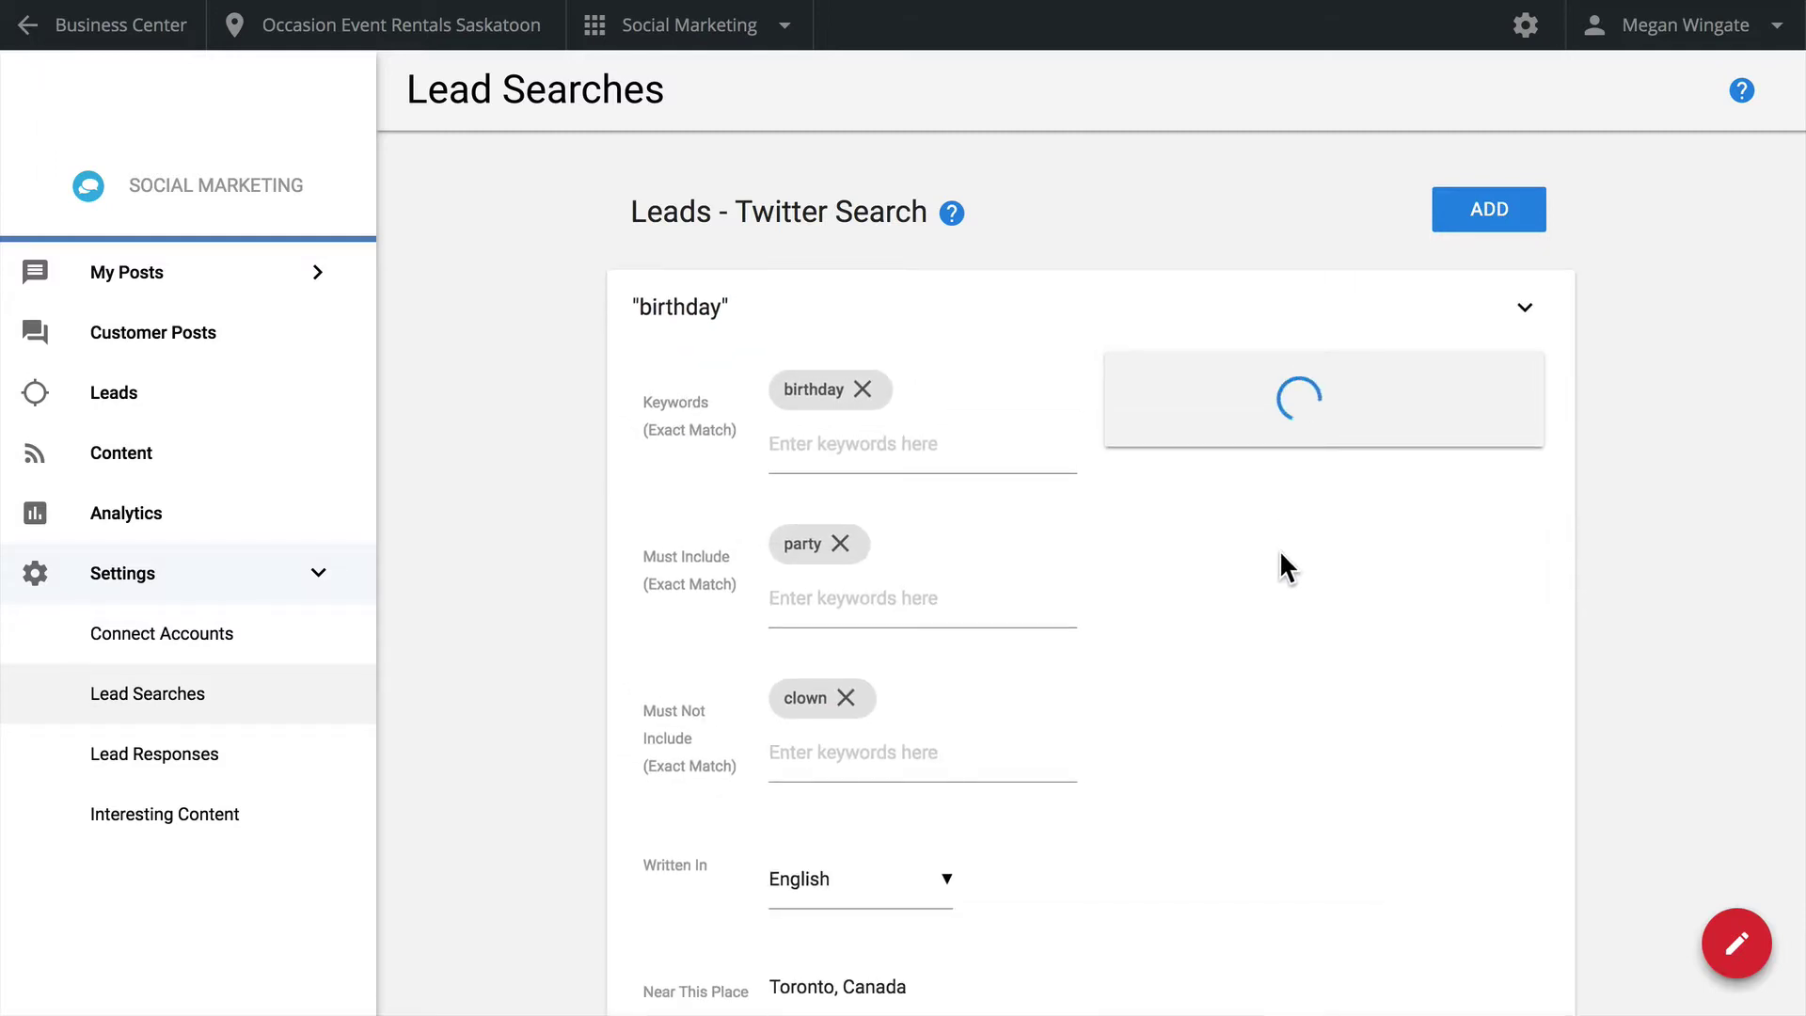
scroll(1280, 553, "down", 7)
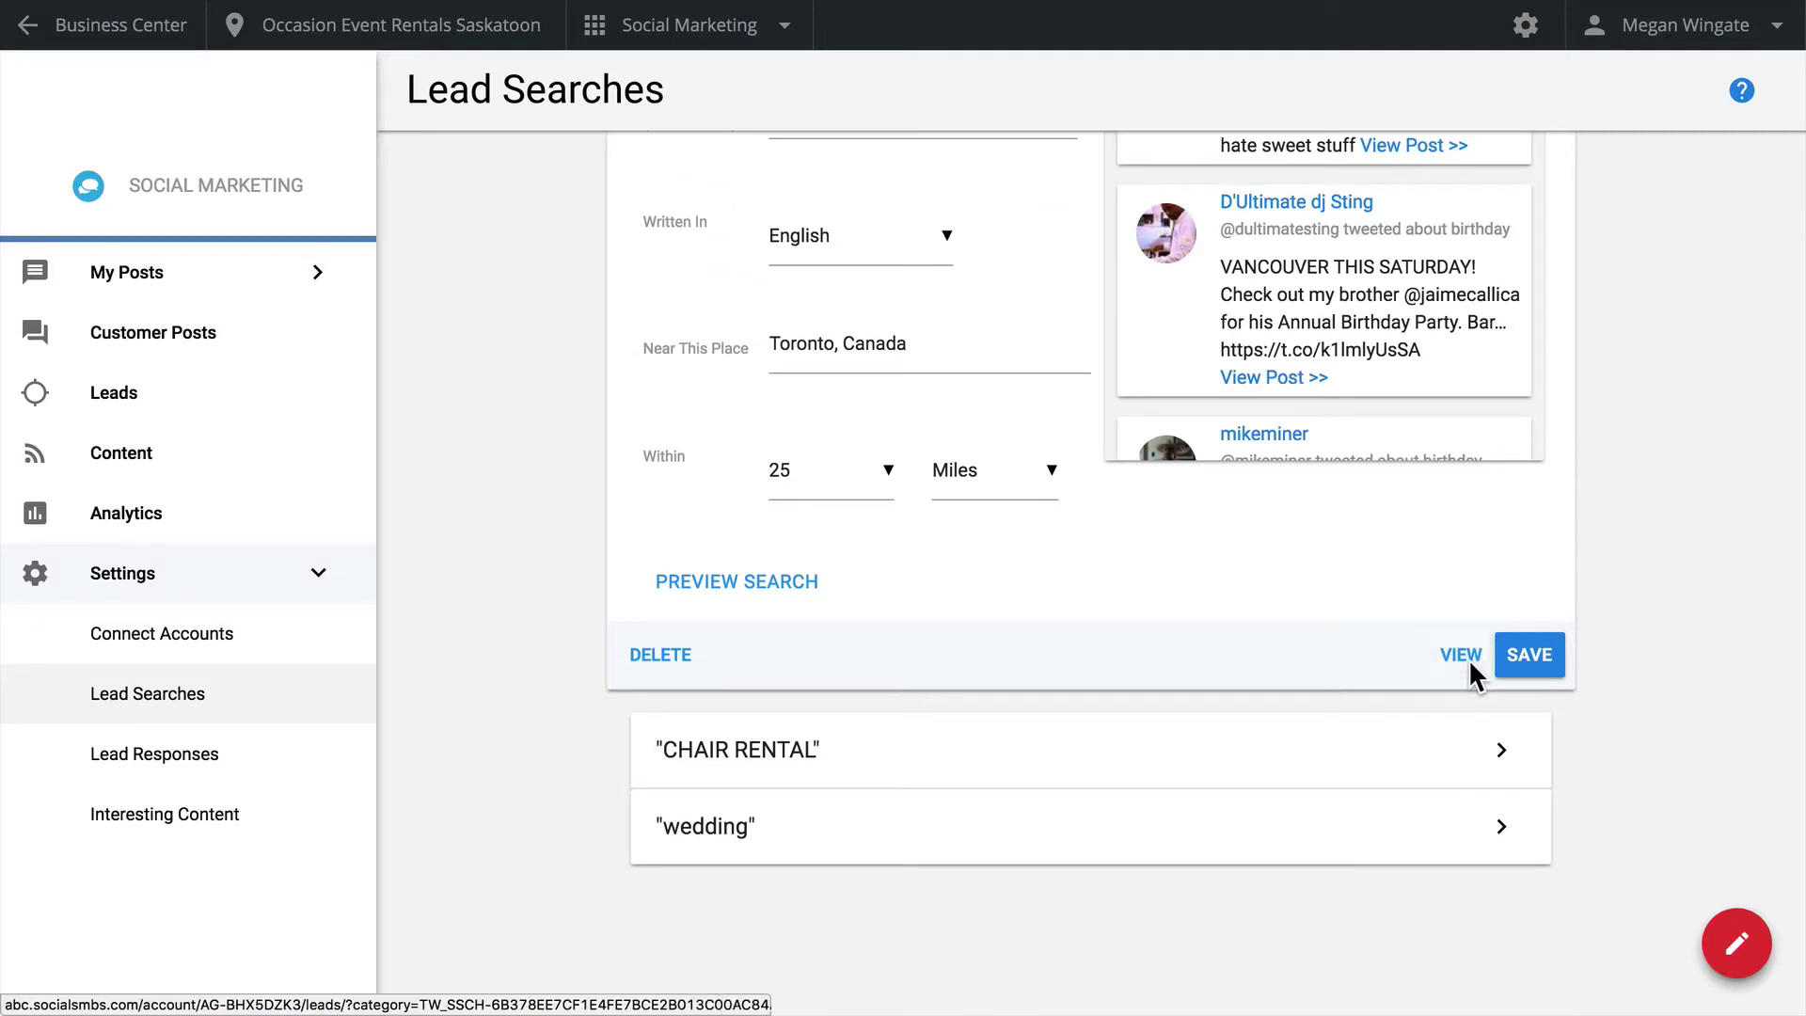
left_click(1469, 662)
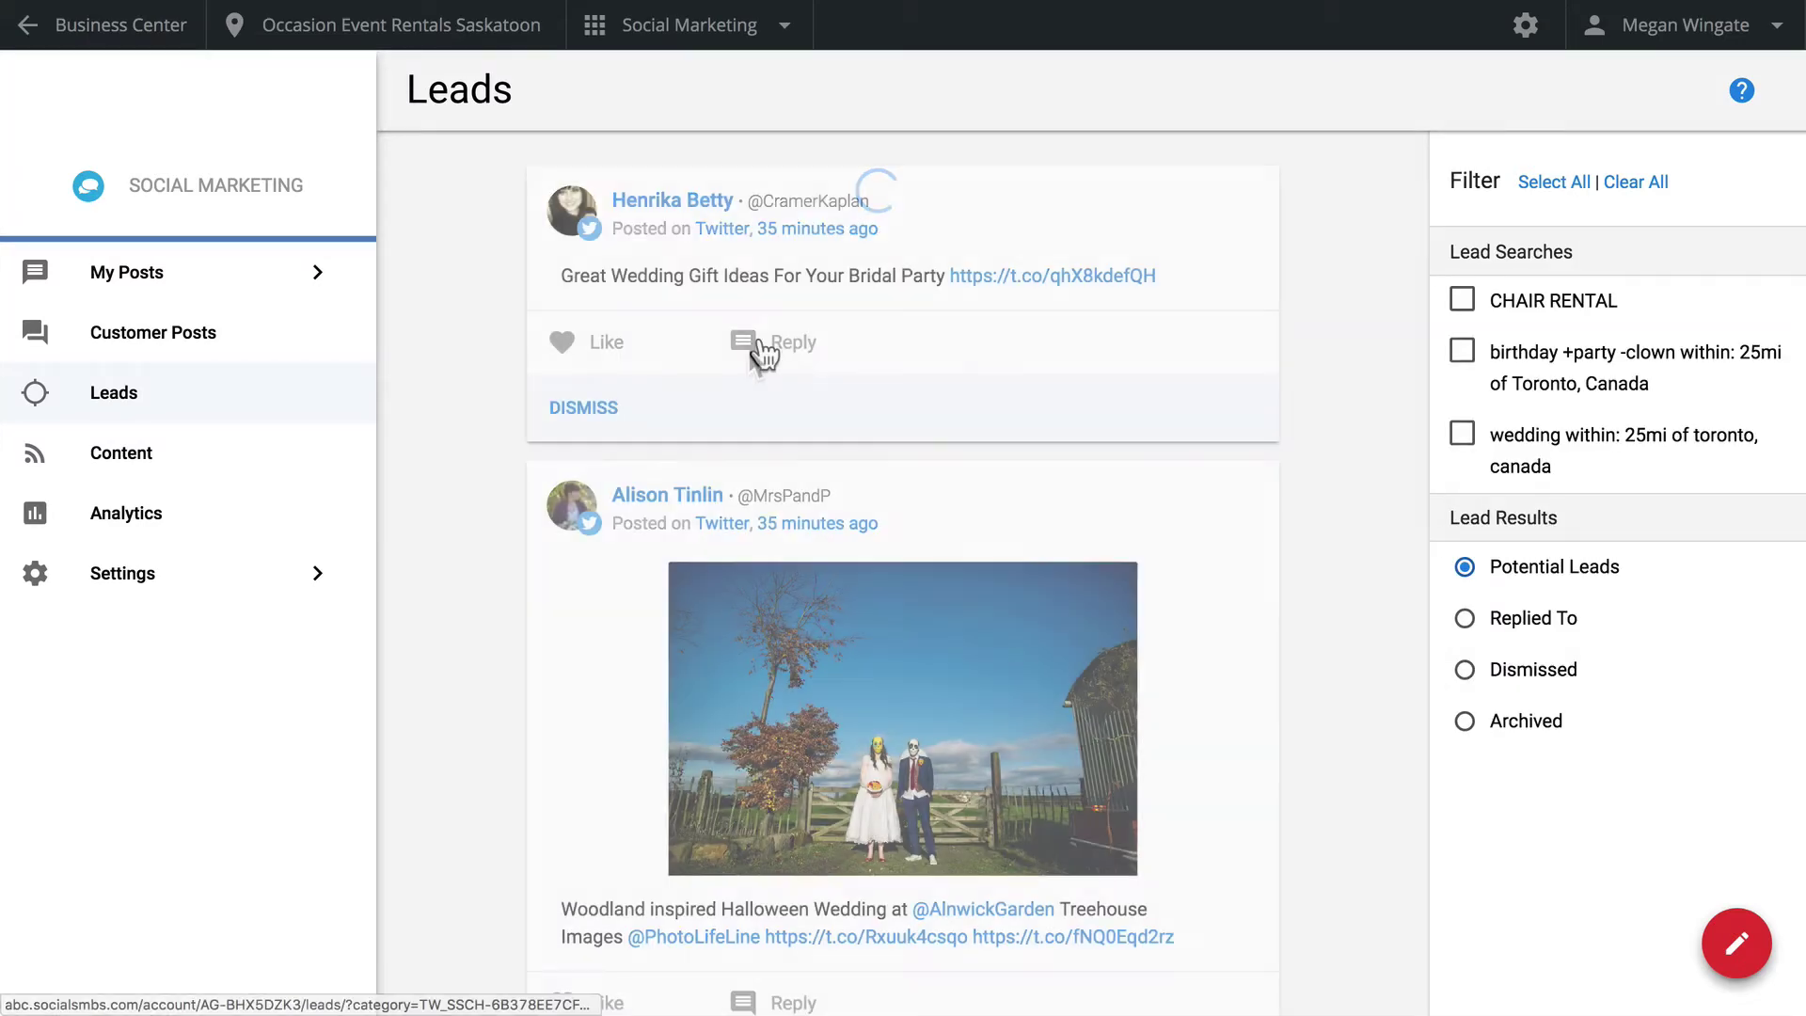
Draft the reply "You nailed it! Those bridesmaid hangers look great on our Chiavari chairs! Will send you info!" to the bridal party gift ideas tweet
left_click(763, 349)
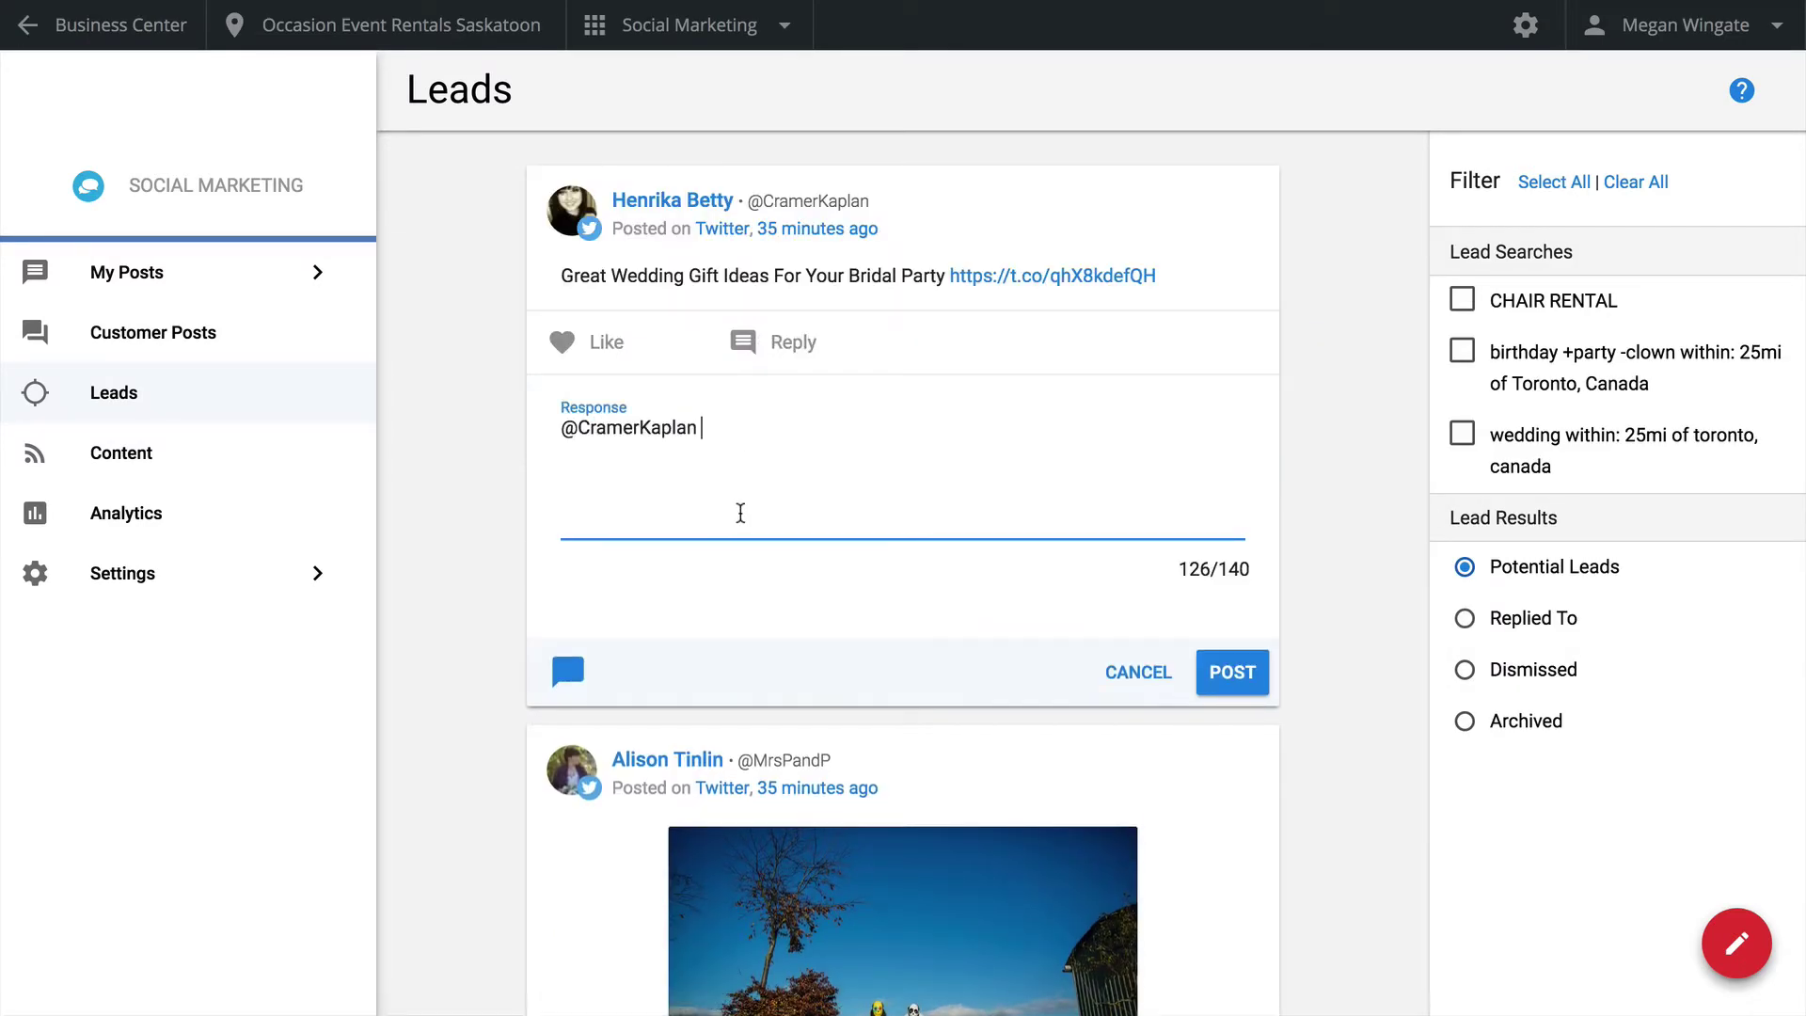
type("You nailed it! Those bridesmaid hangers look great on our Chiavari chairs! Will send you info!")
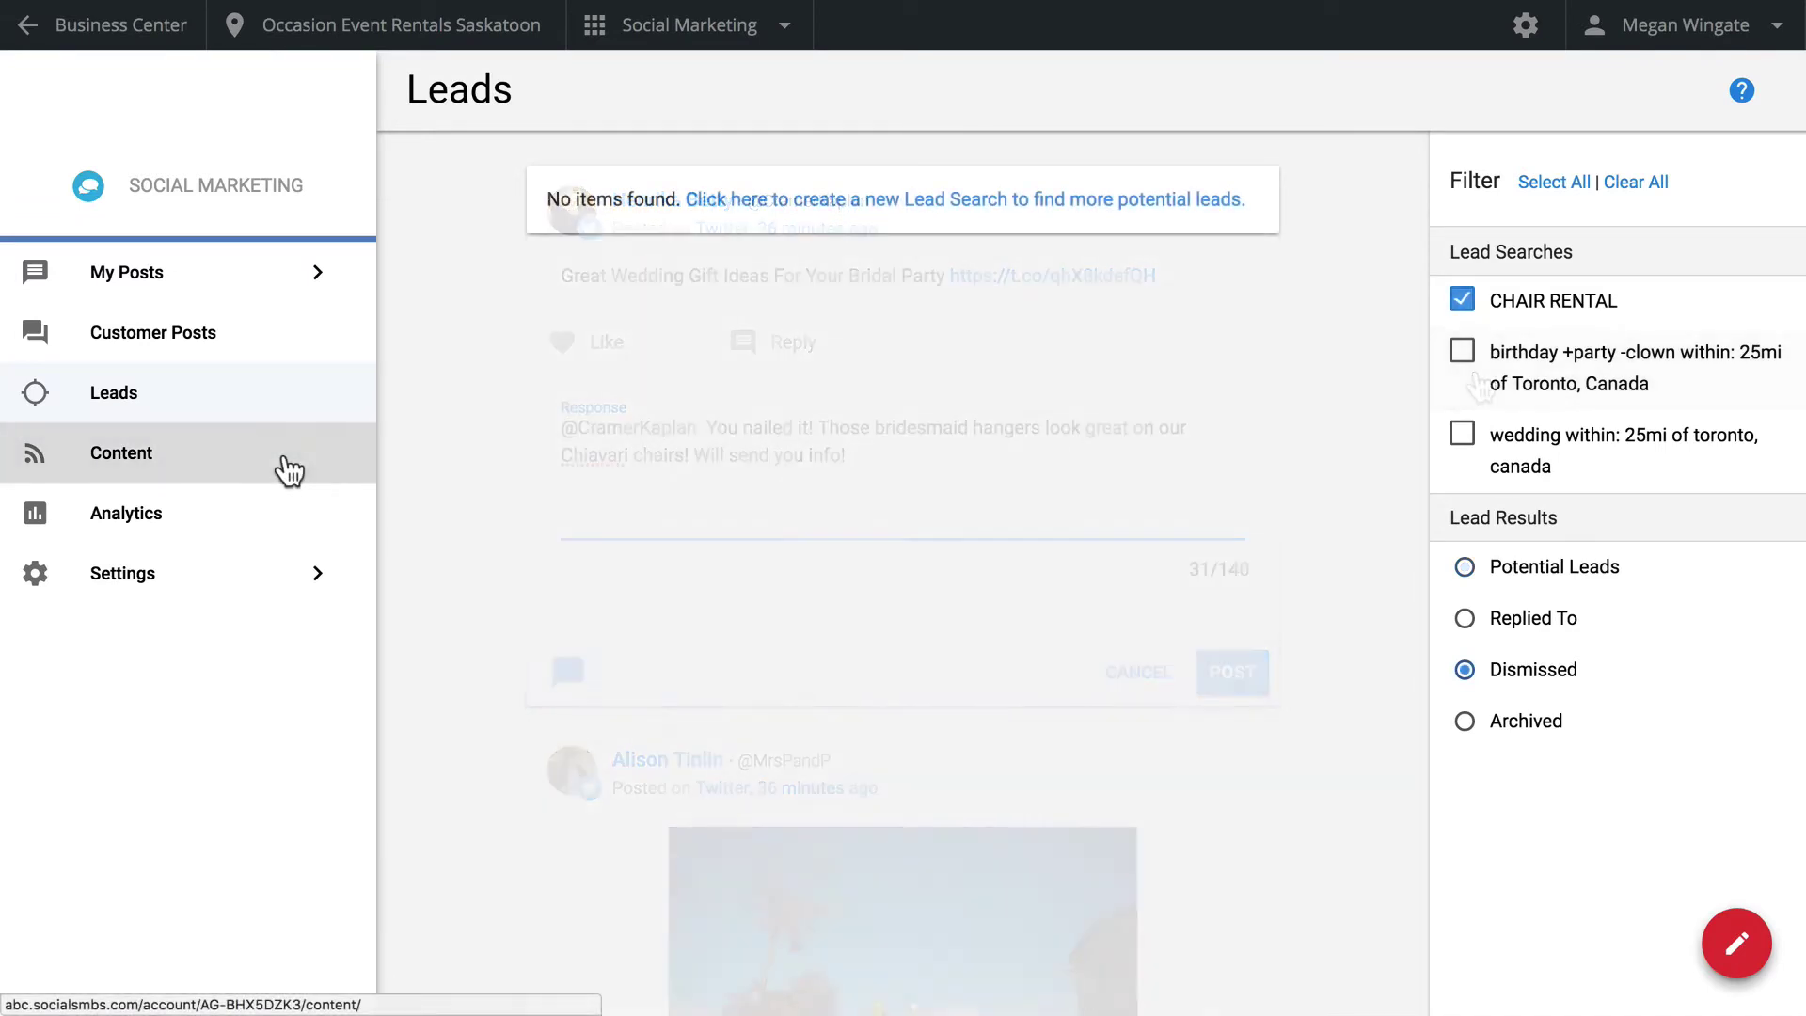
View the Content feed's shareable articles and open the Interesting Content settings
left_click(286, 468)
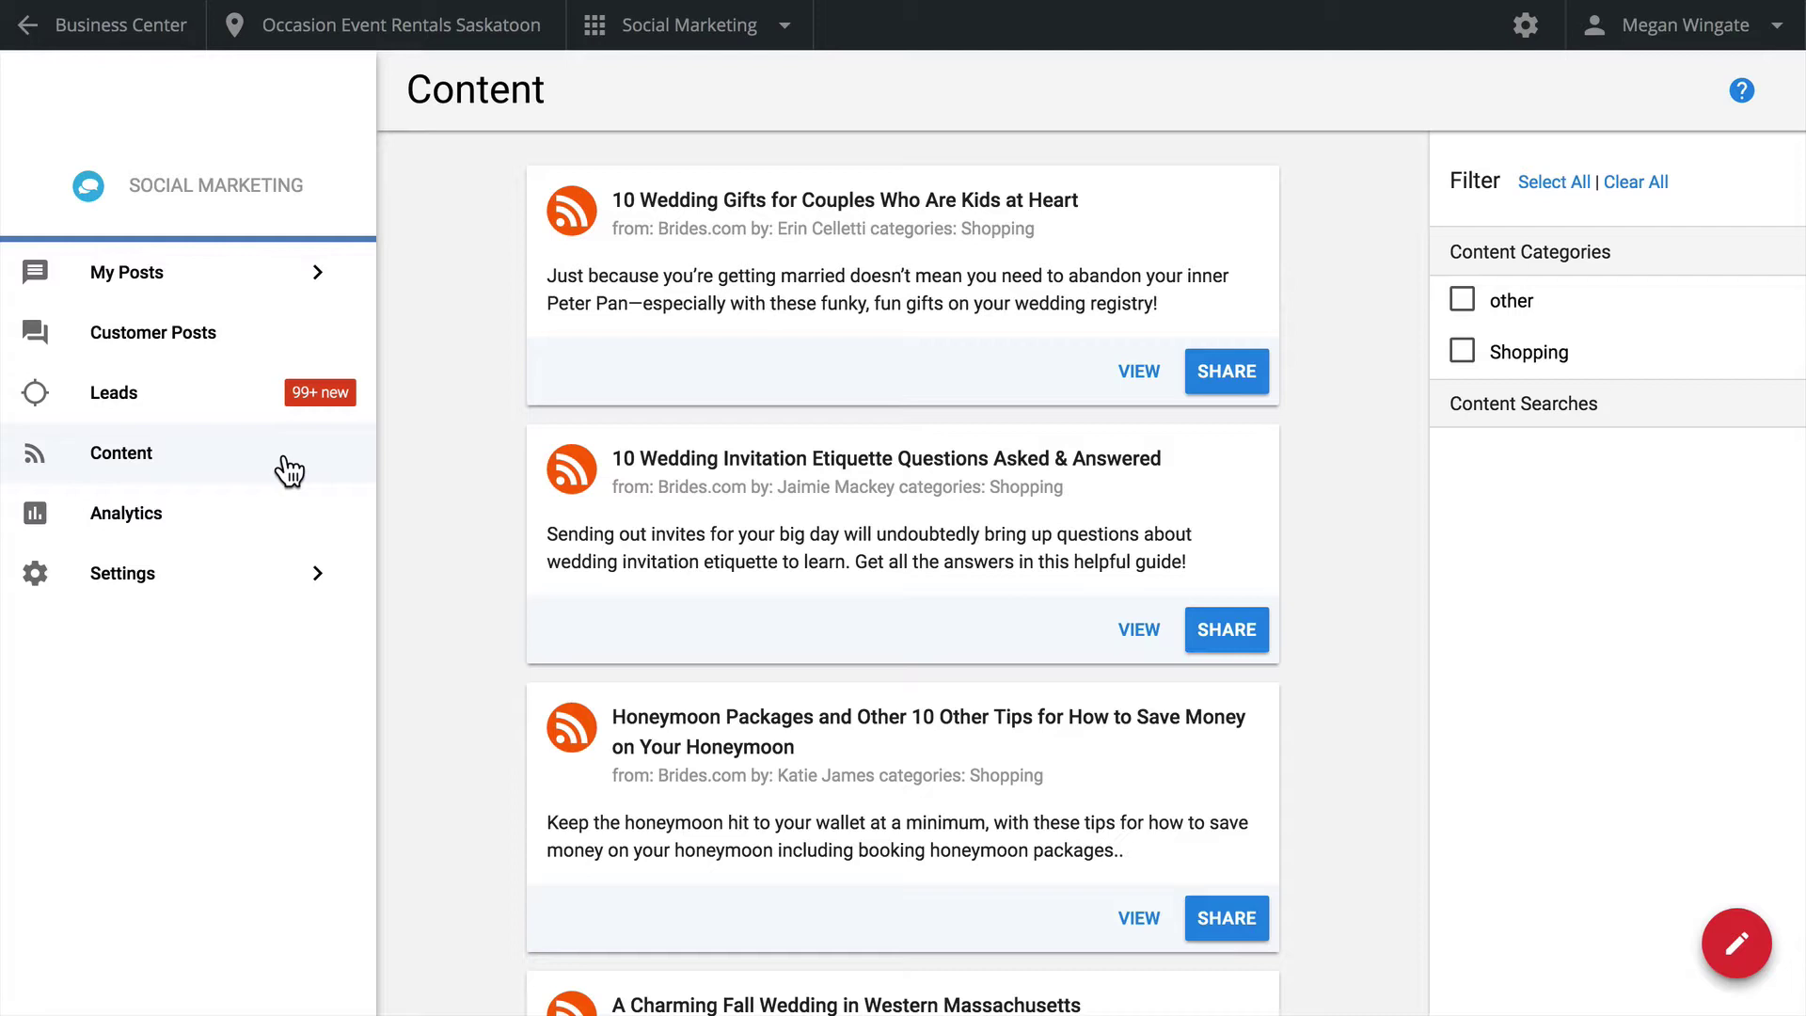
left_click(248, 590)
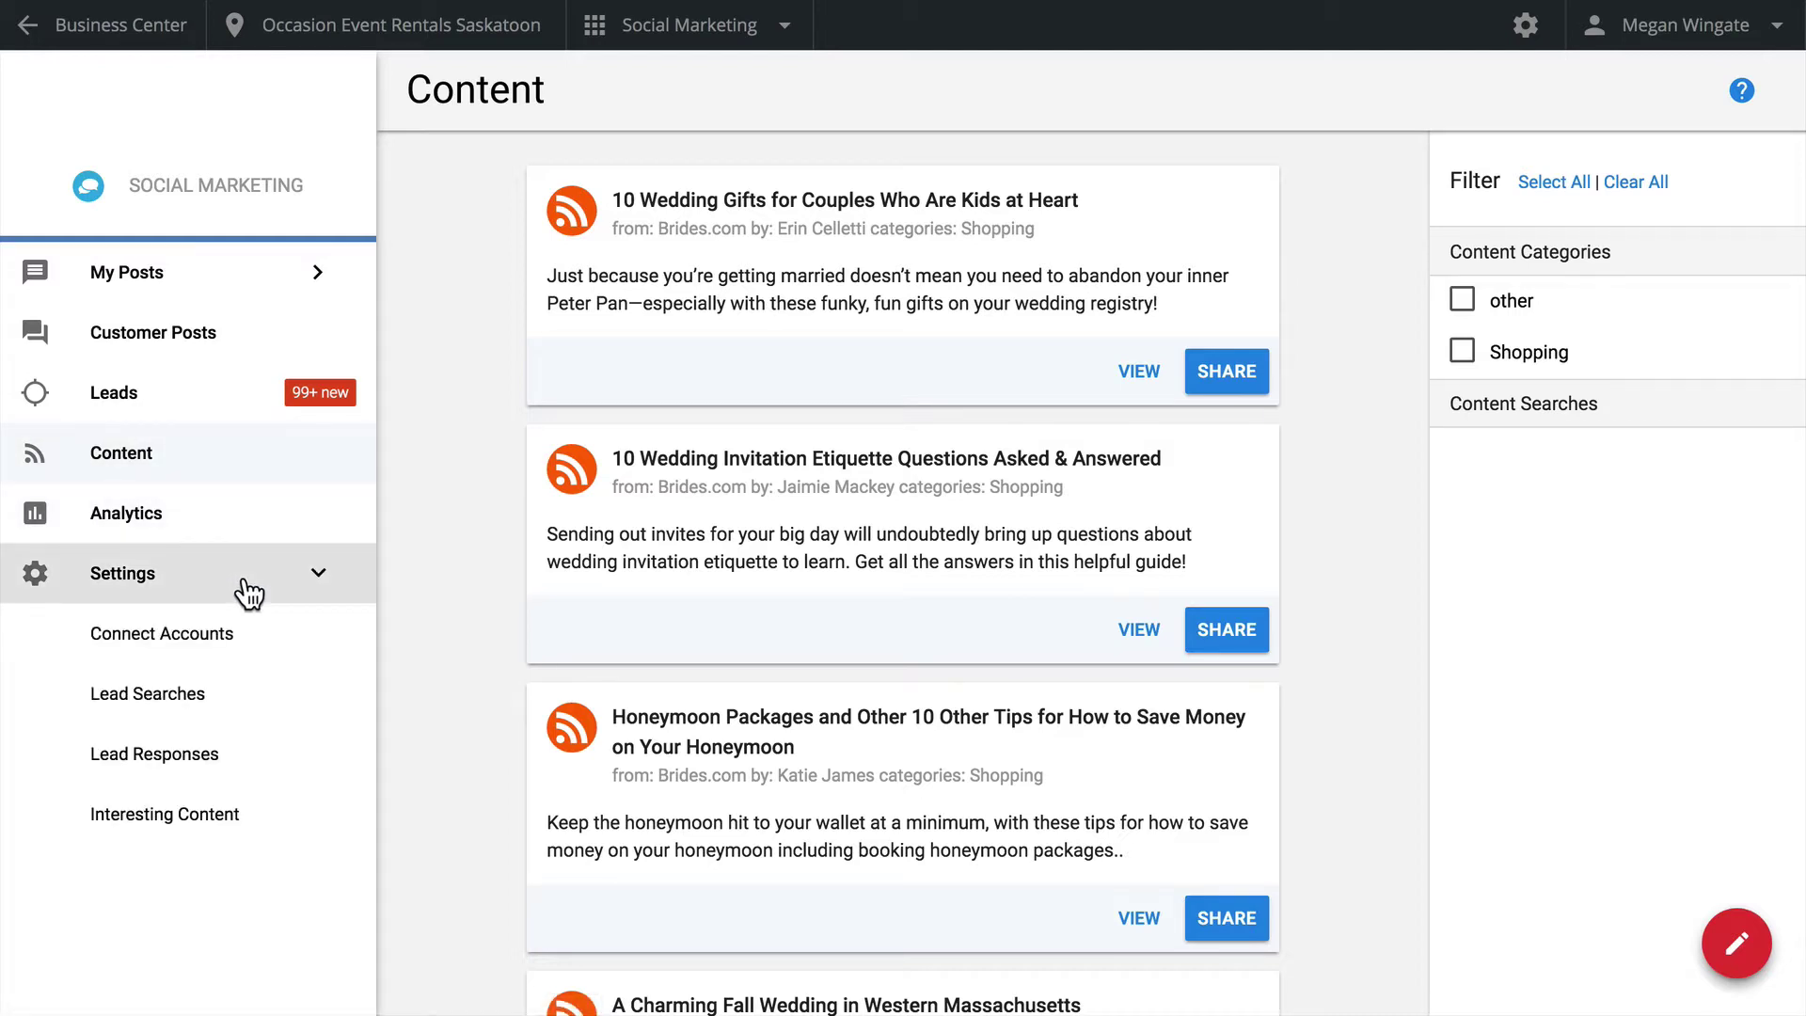
left_click(205, 825)
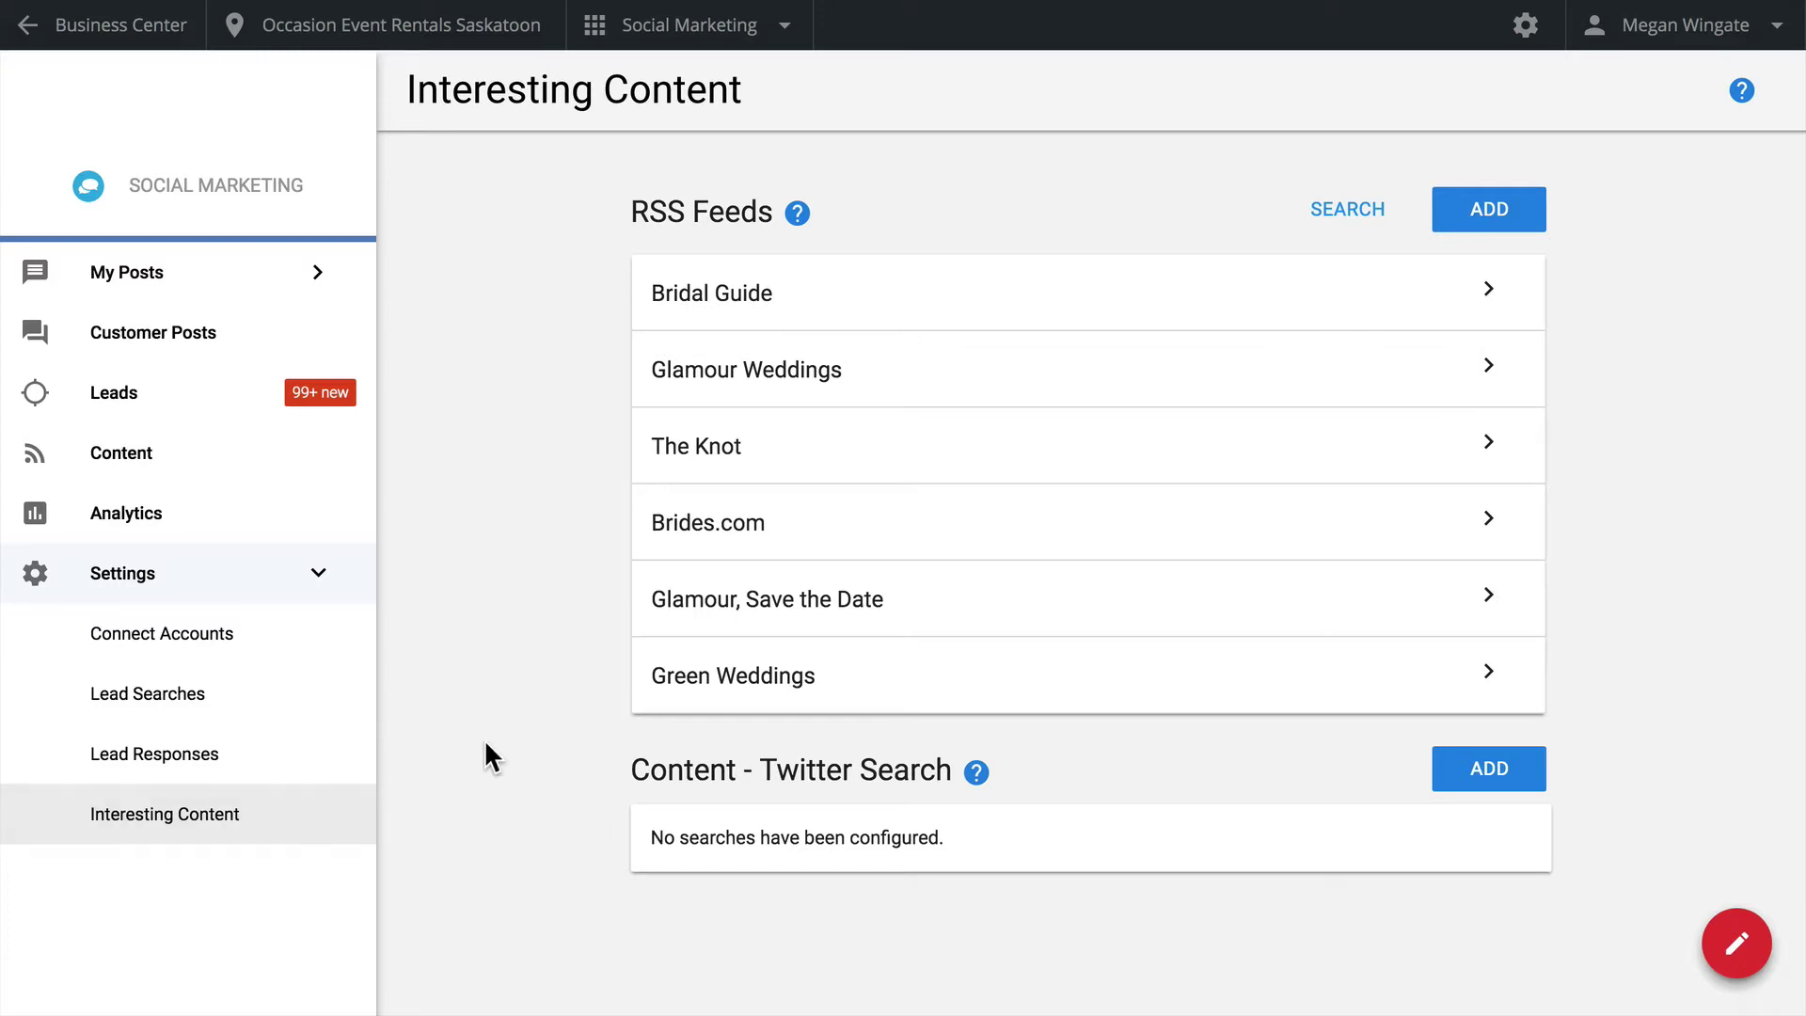
Add the Bridal Guide feed from the Beauty & Spas category of the RSS library and close the library
left_click(1338, 222)
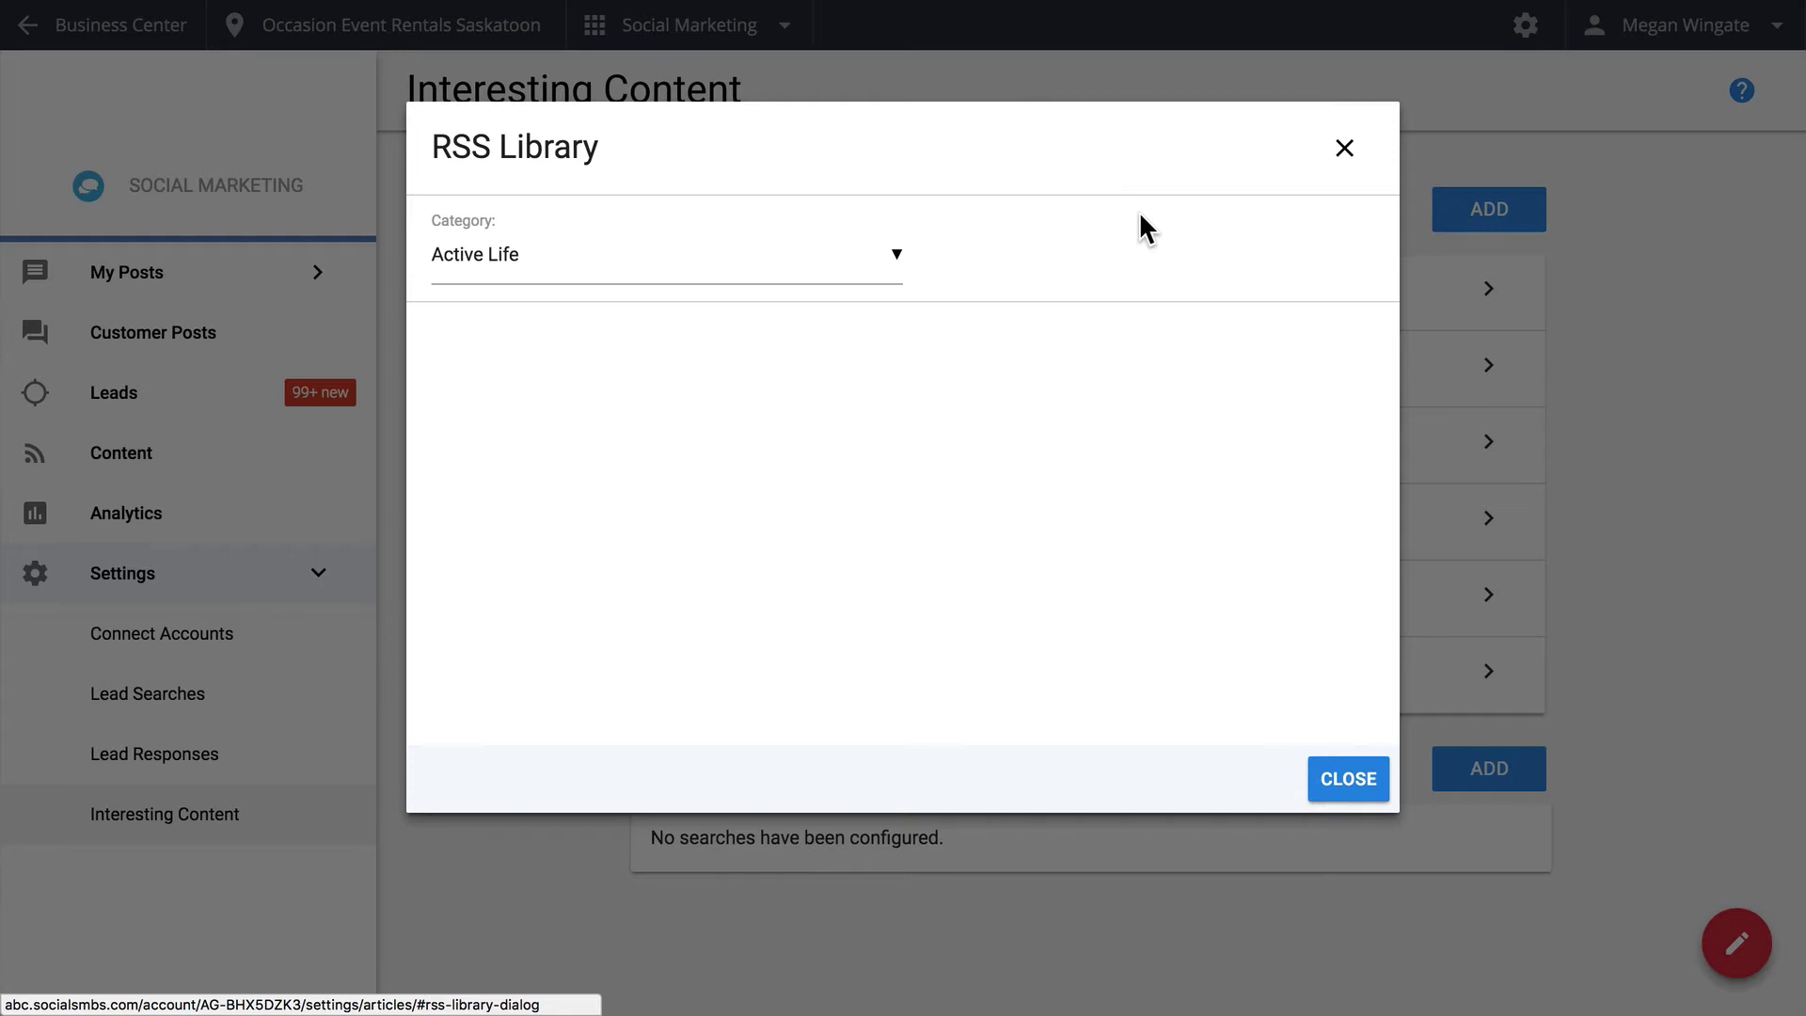
left_click(889, 261)
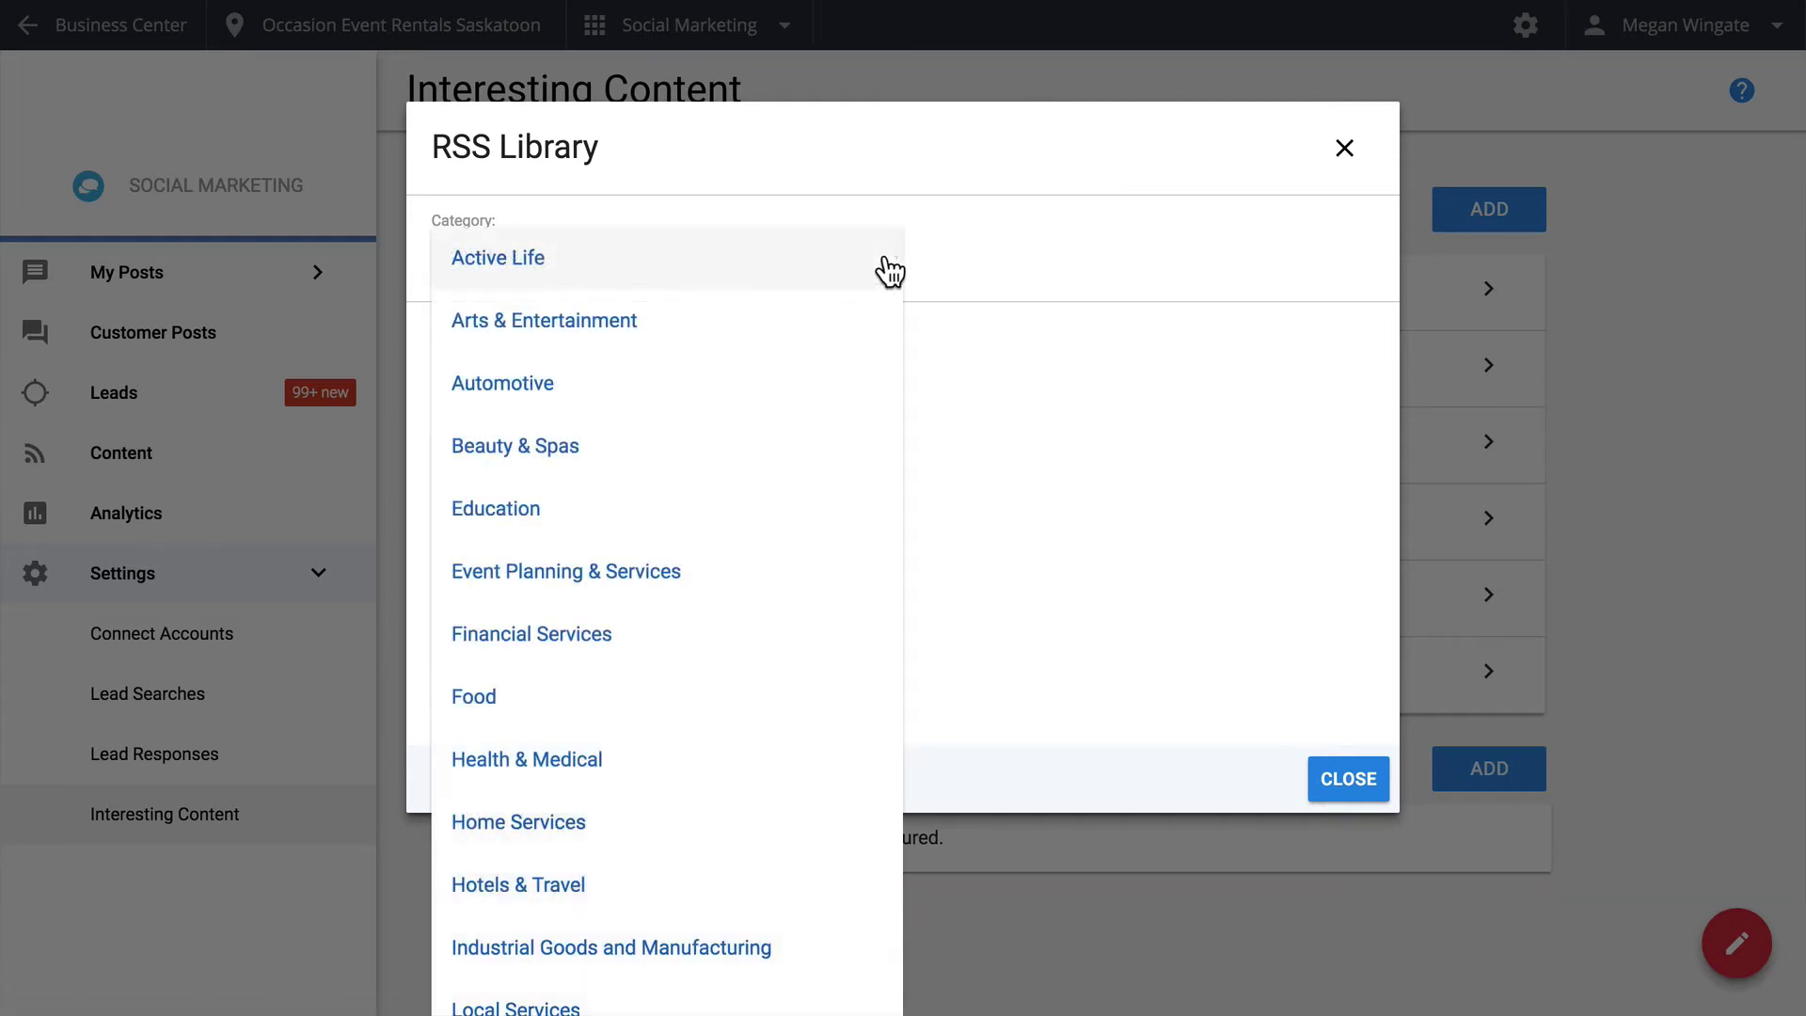
left_click(768, 462)
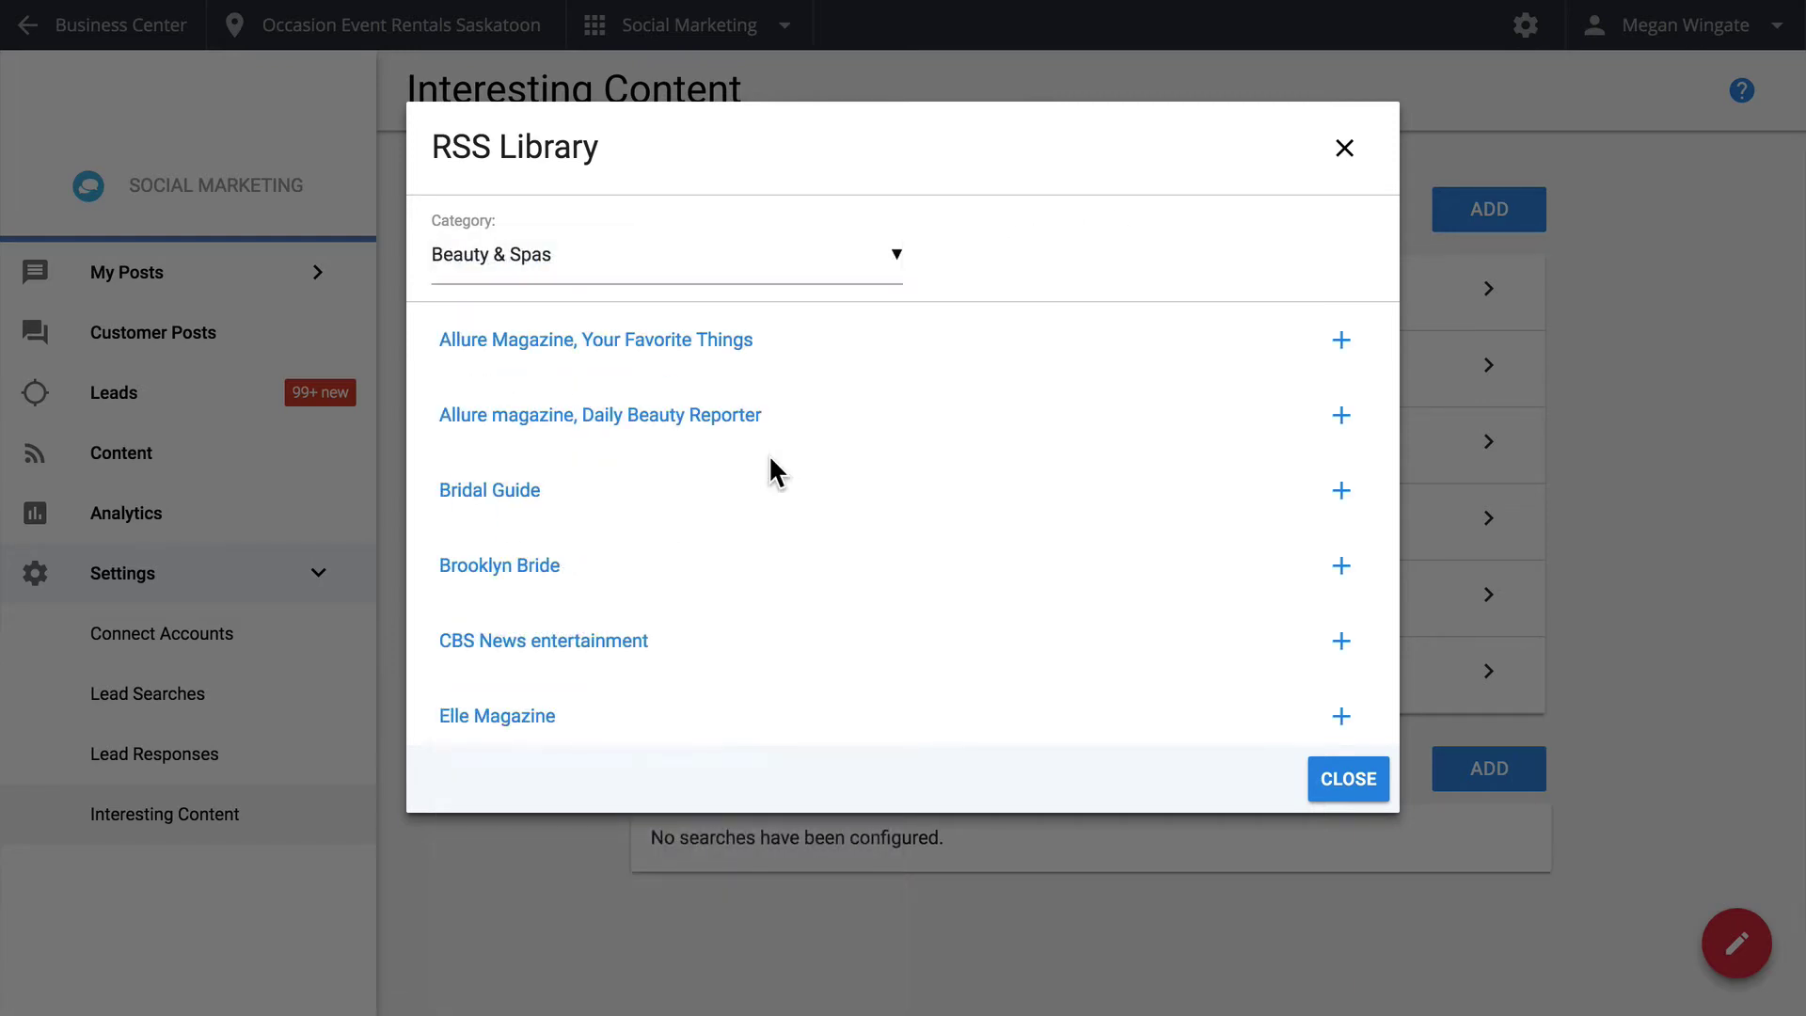
left_click(1340, 341)
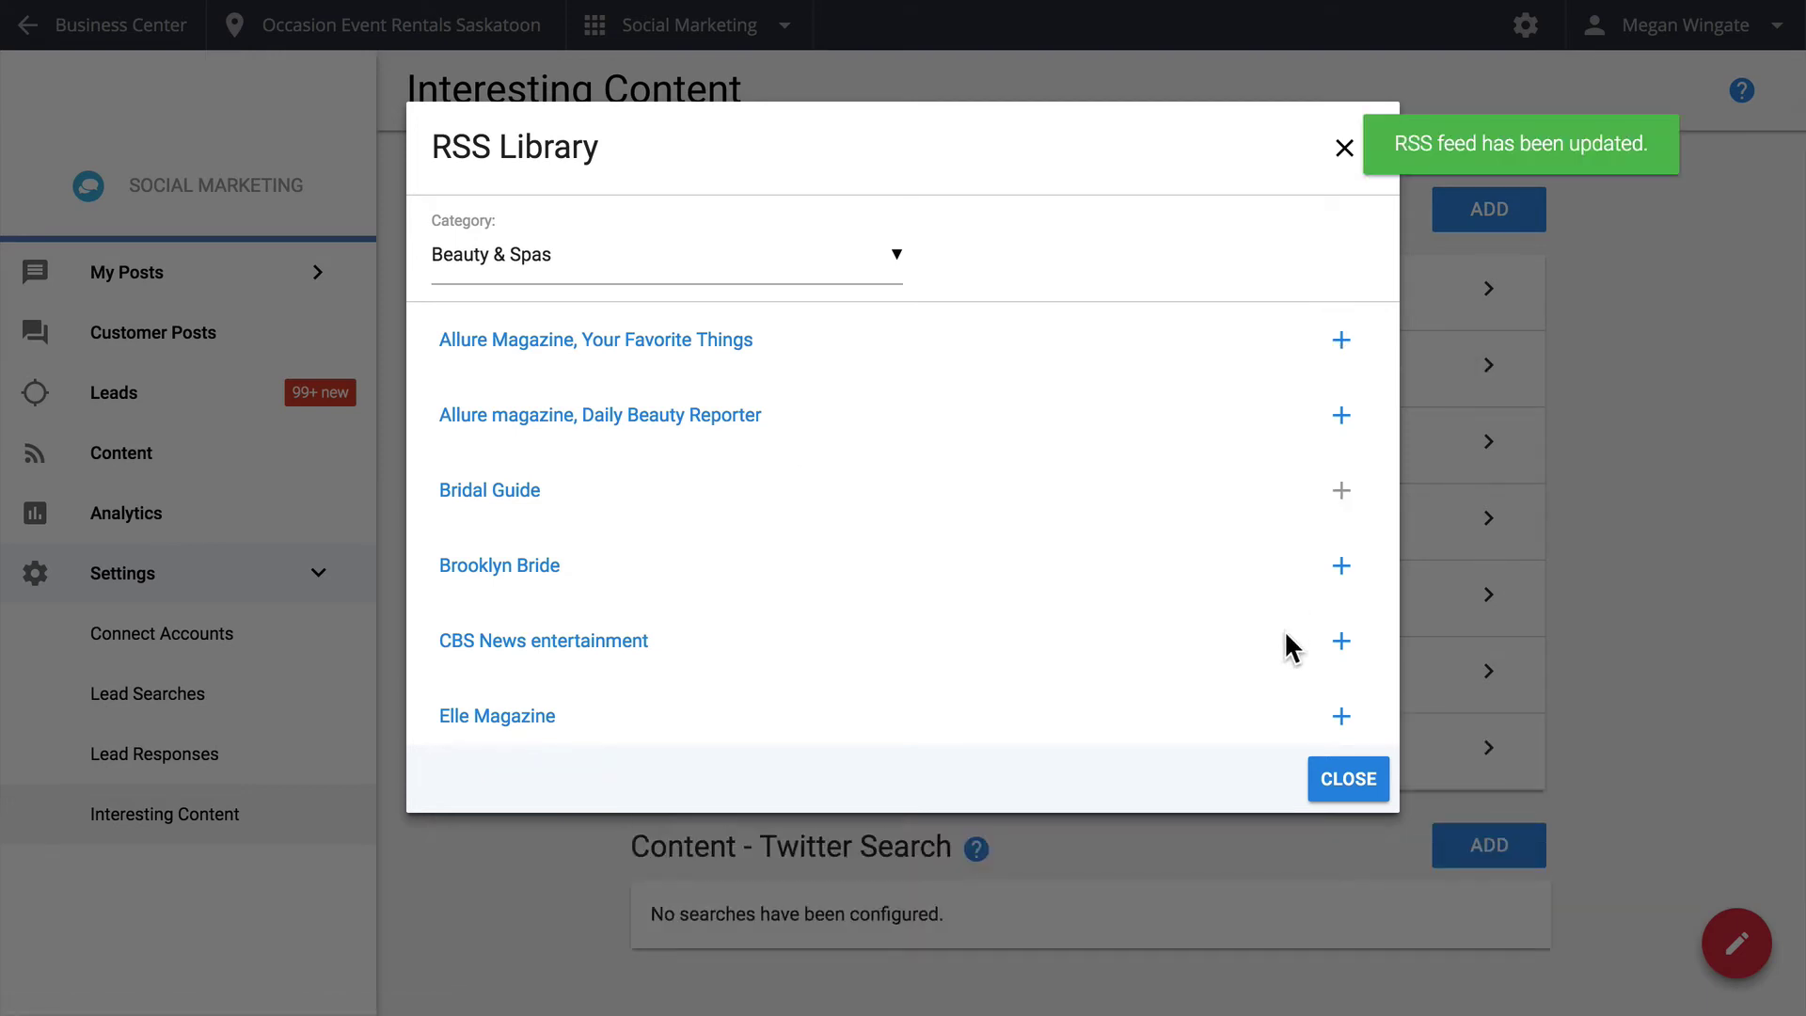
left_click(1332, 787)
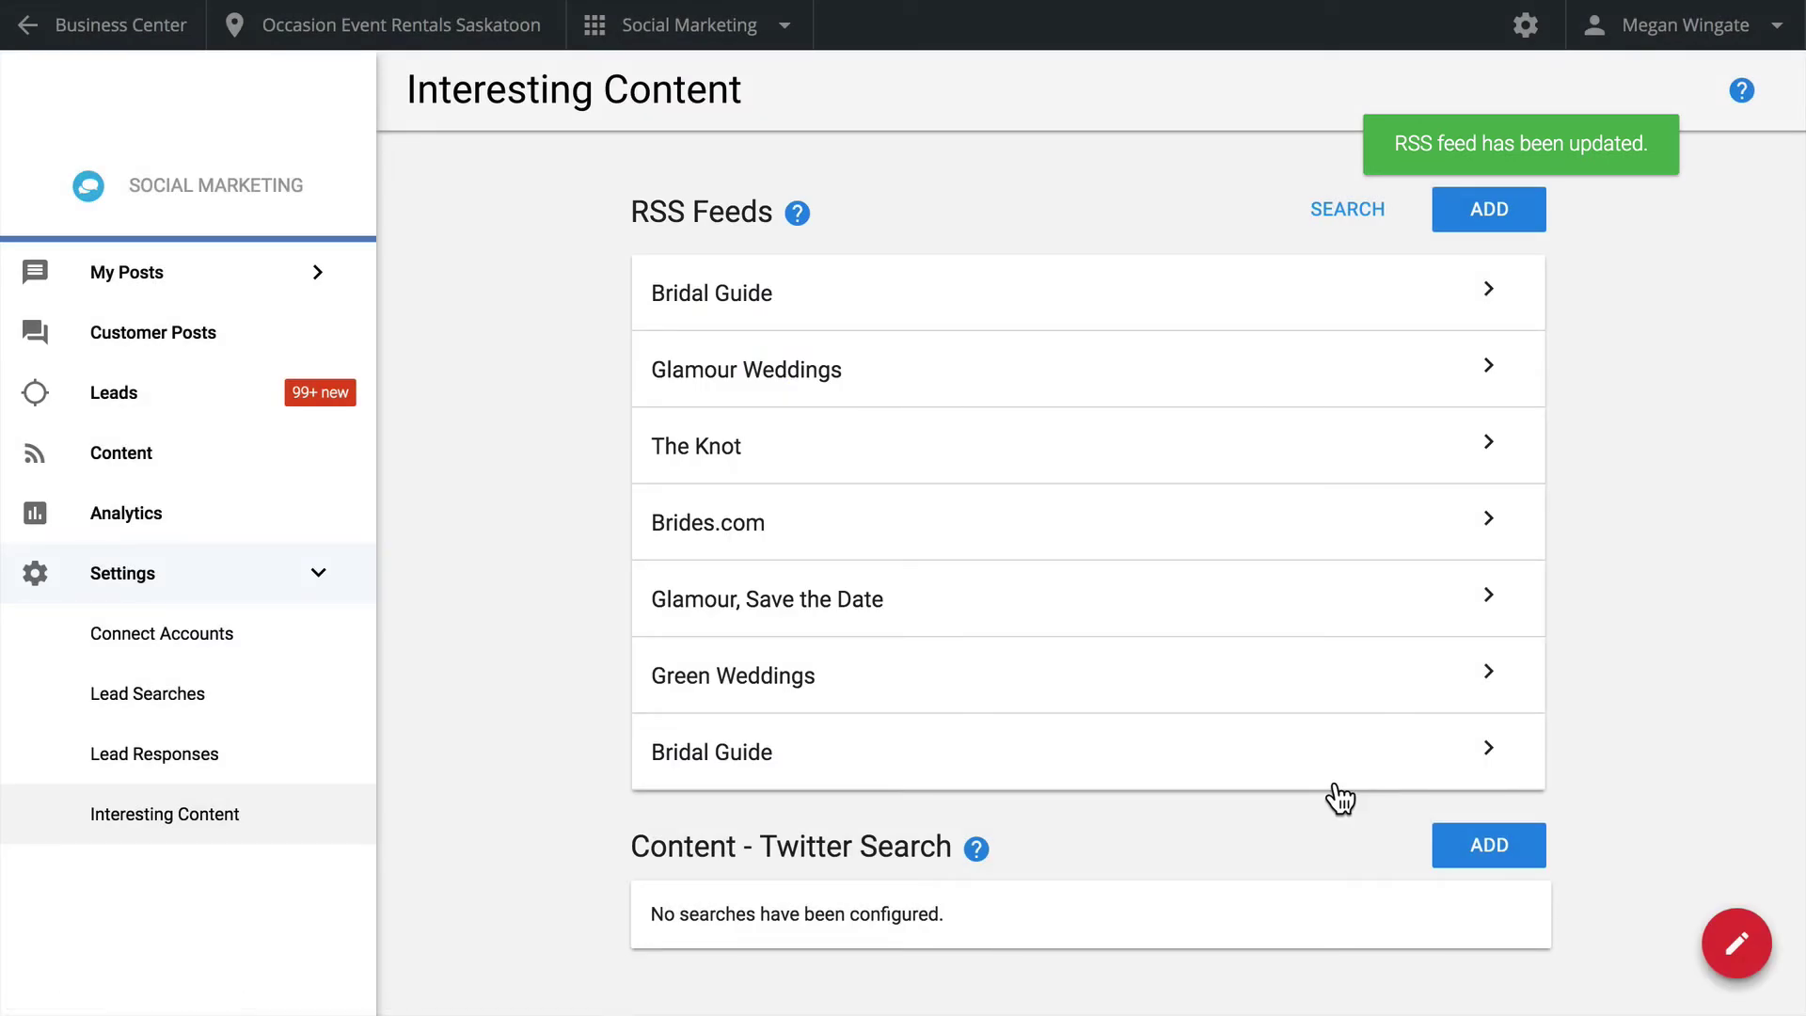
left_click(1500, 224)
left_click(697, 432)
type("http://feeds.feedburner.com/aw-tips")
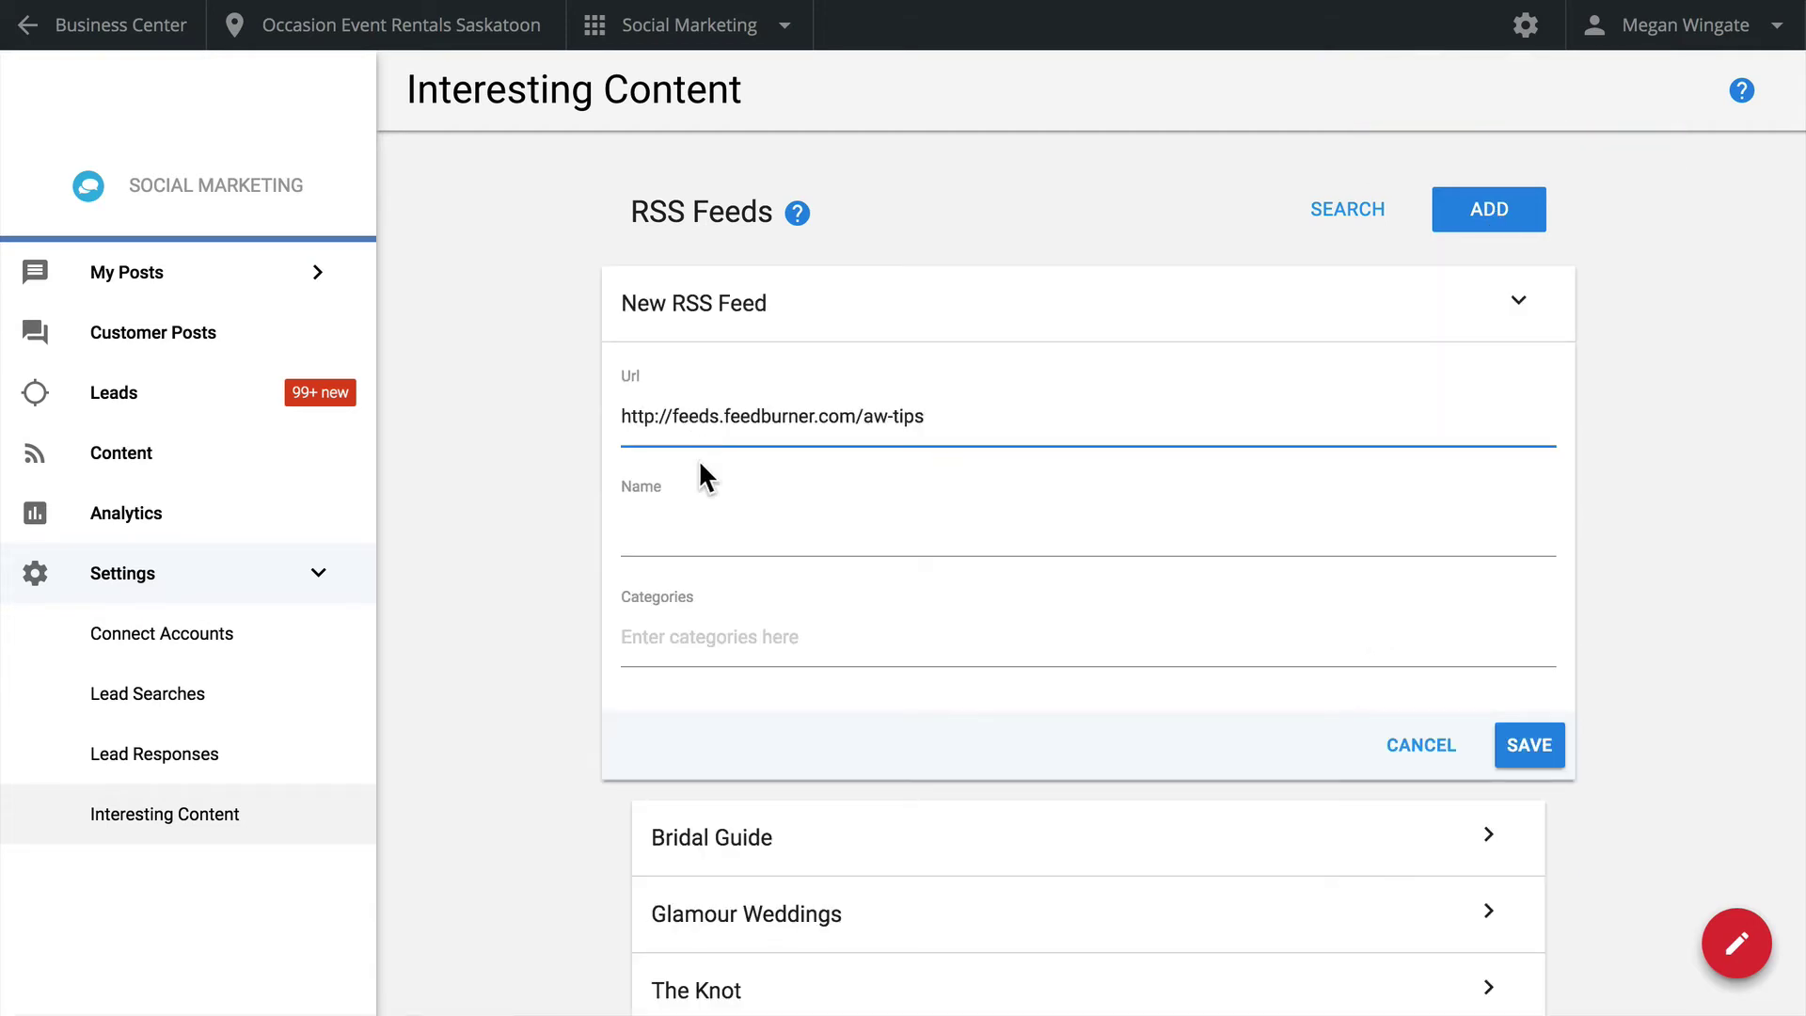
left_click(719, 531)
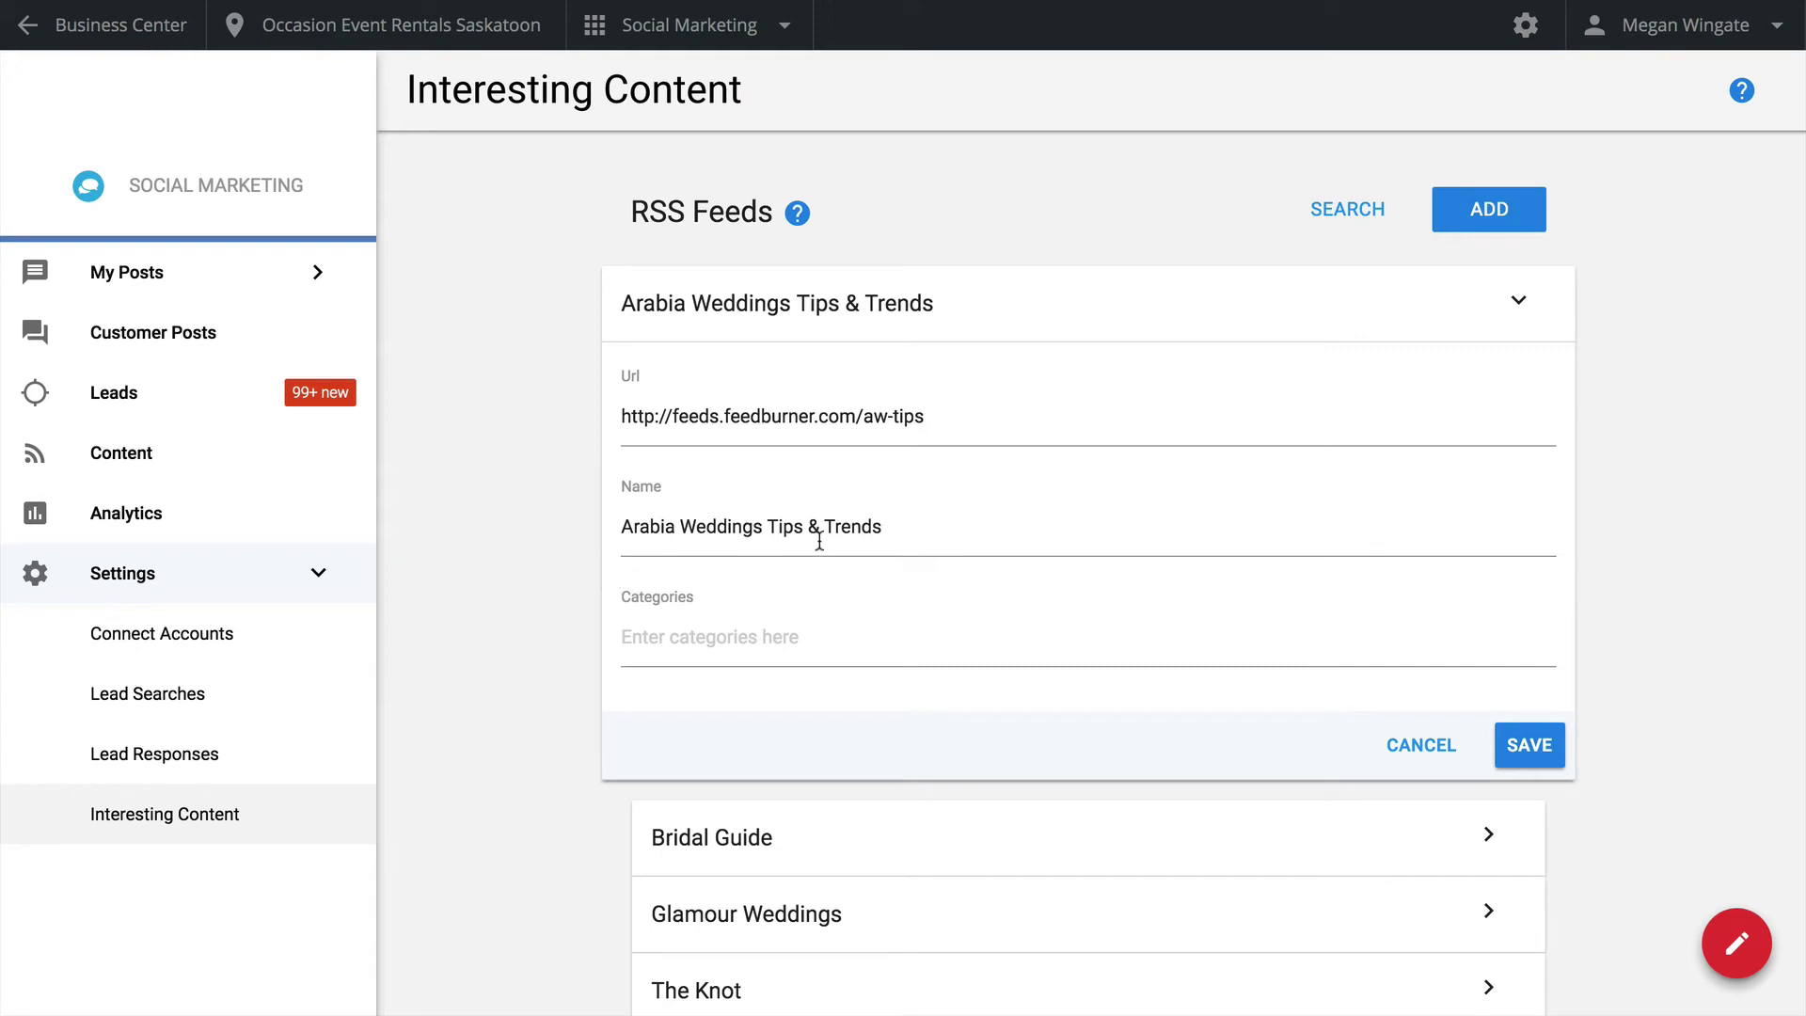
left_click(760, 645)
type("Wedd")
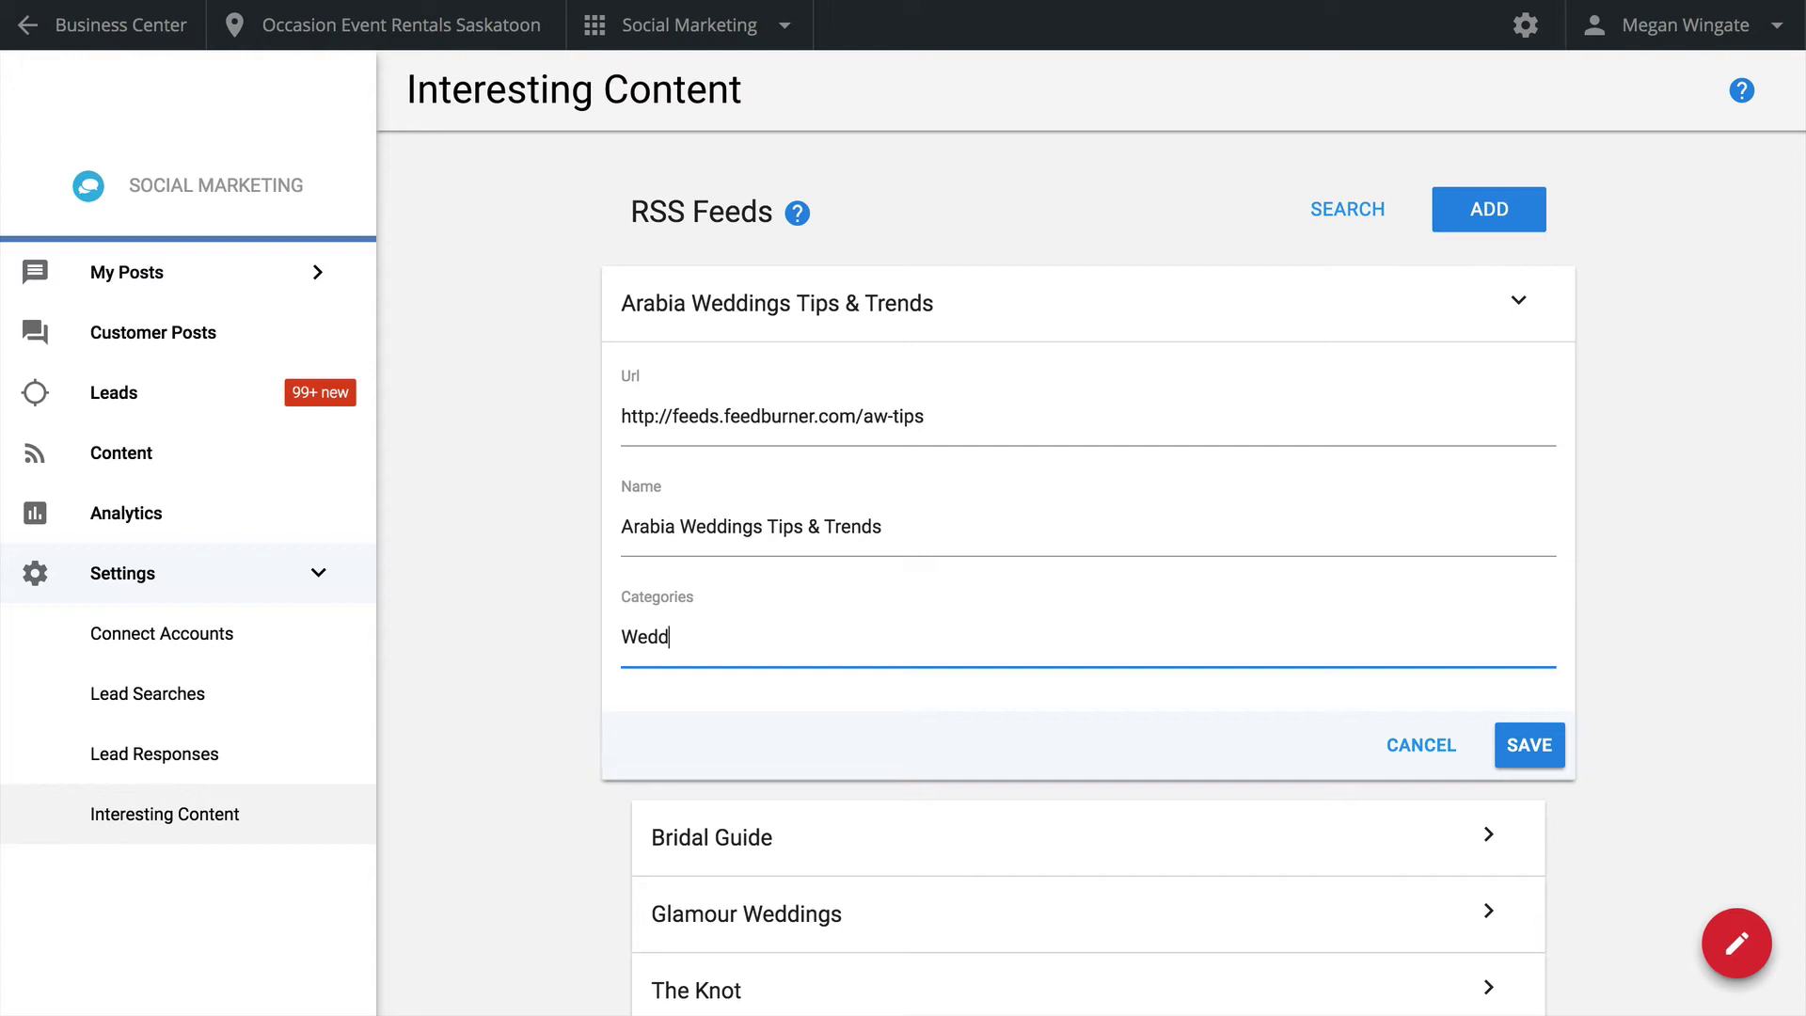
type("ing")
key("Return")
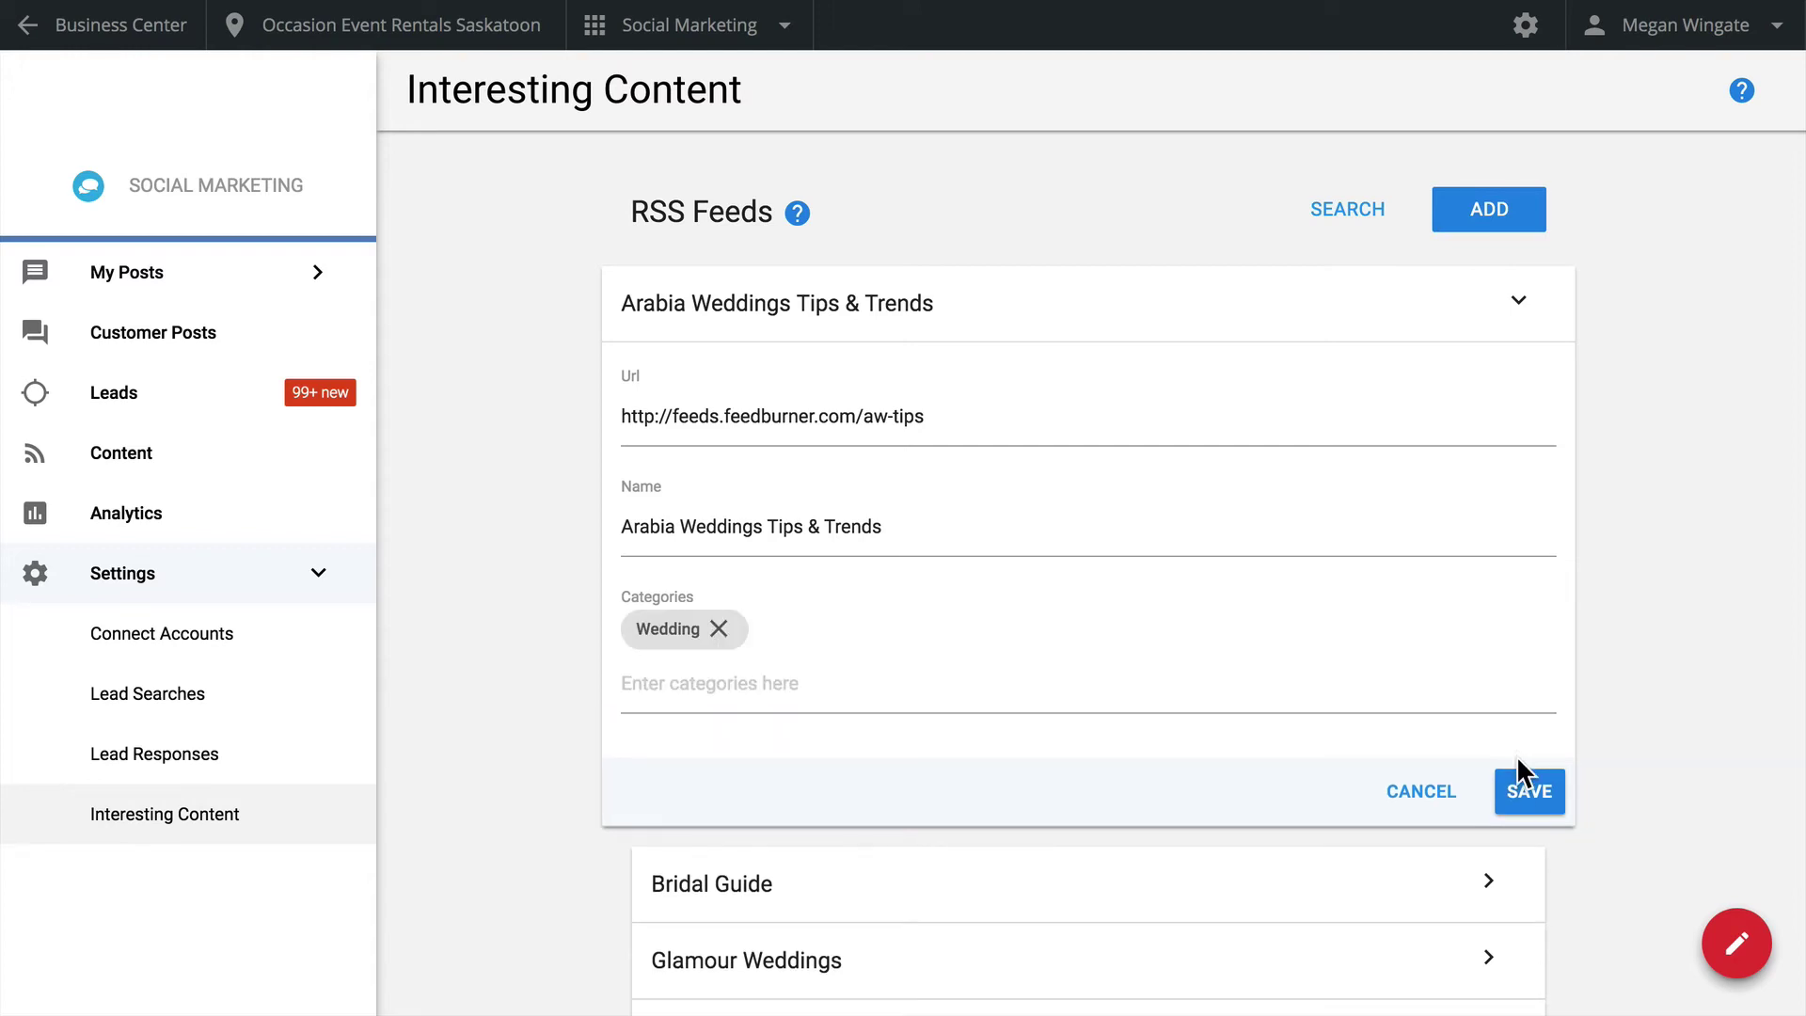
left_click(1518, 789)
Start a new Twitter content search and review its keyword, language and location options
scroll(1516, 788, "down", 10)
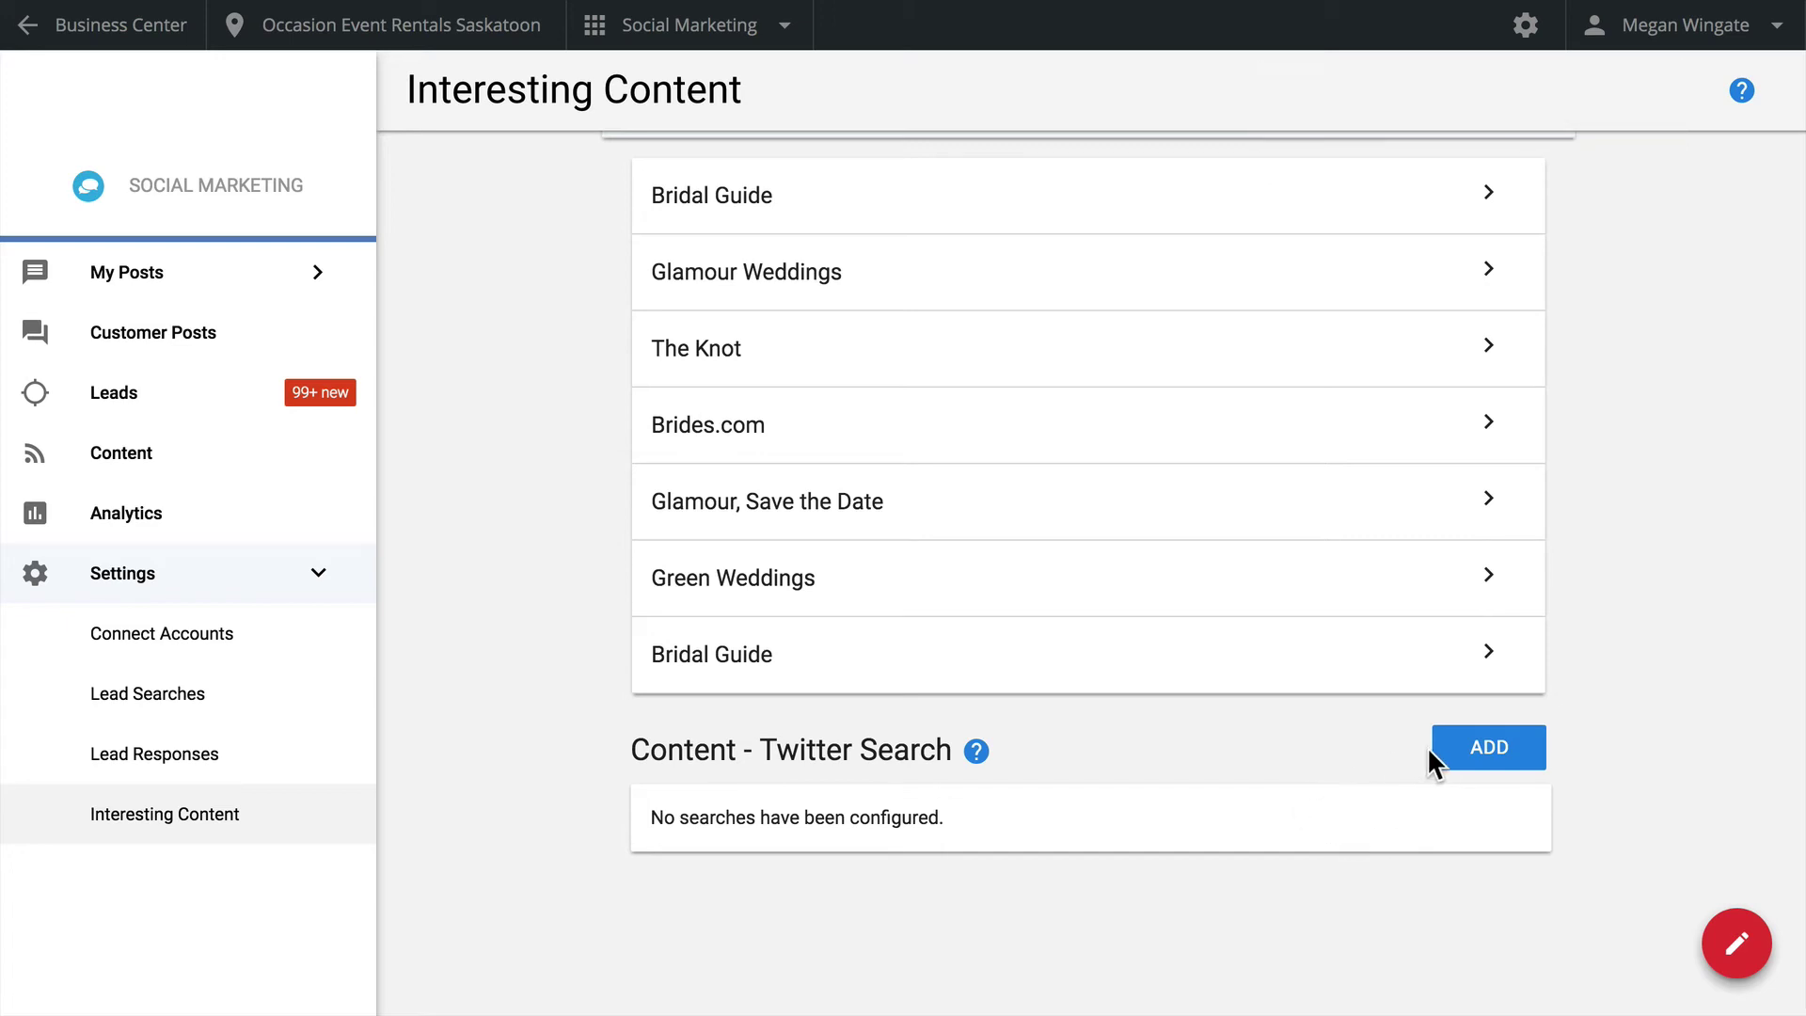
left_click(1454, 766)
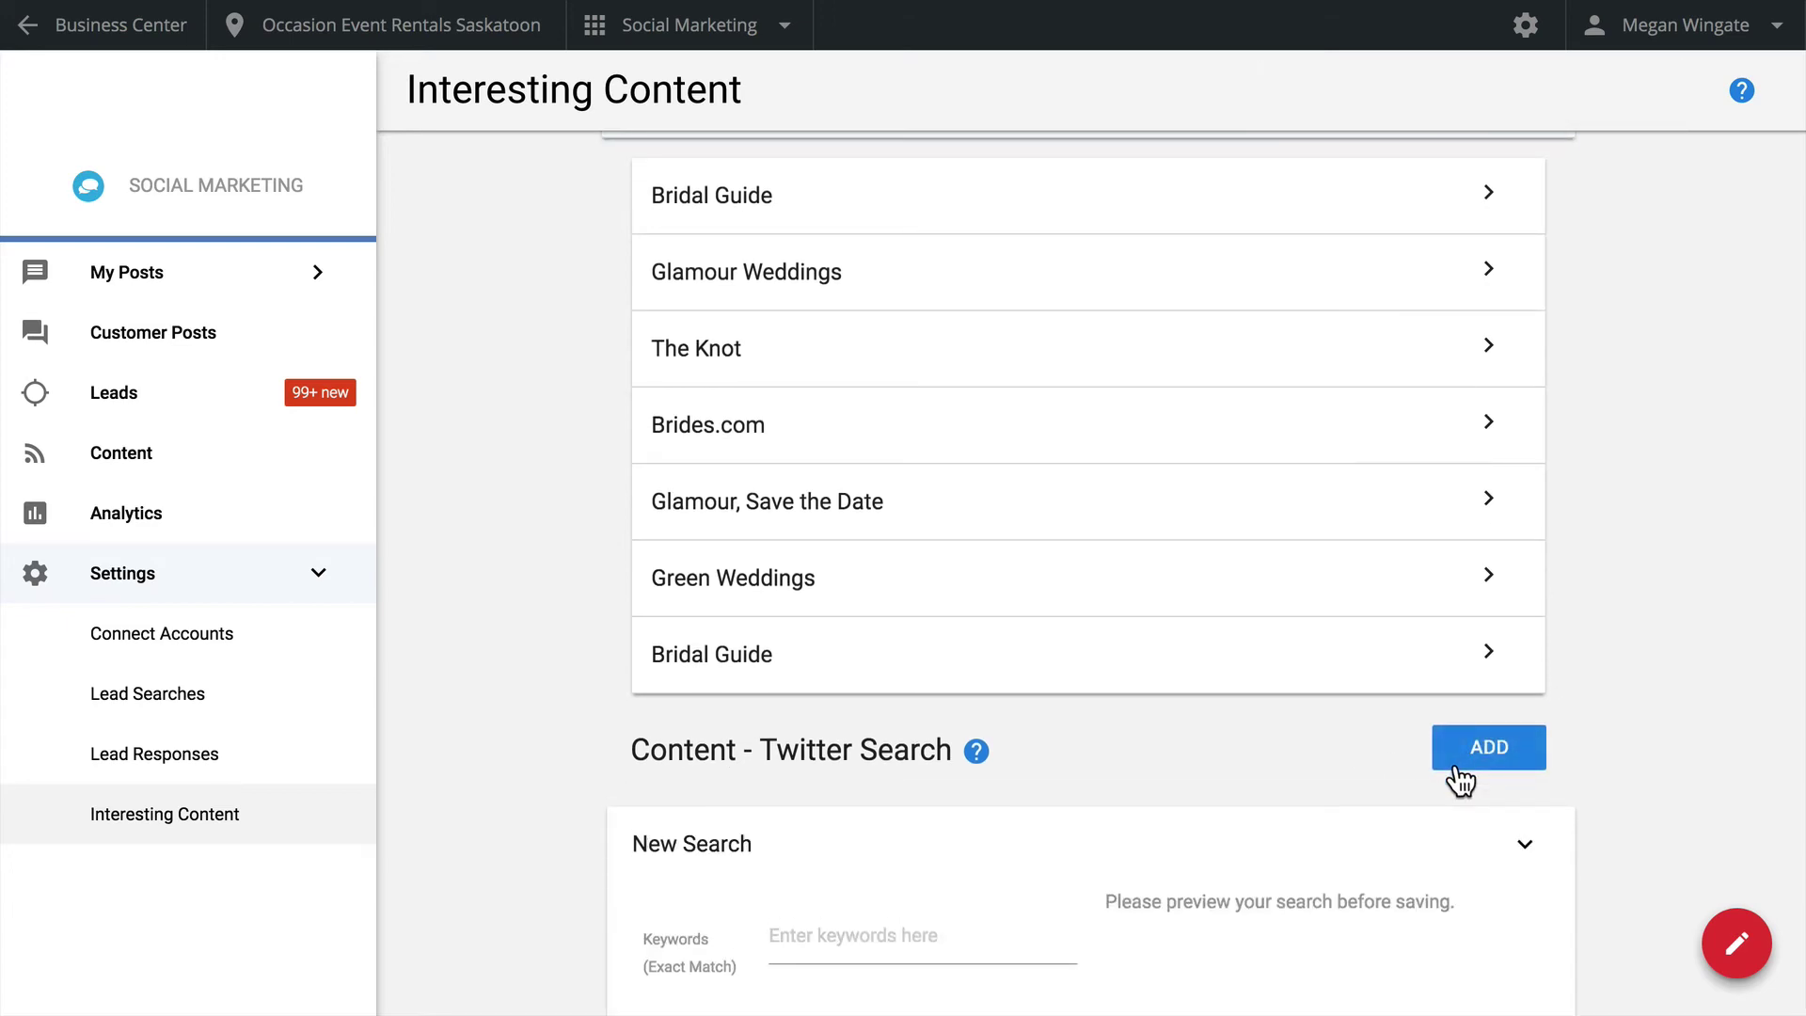
scroll(1454, 764, "down", 10)
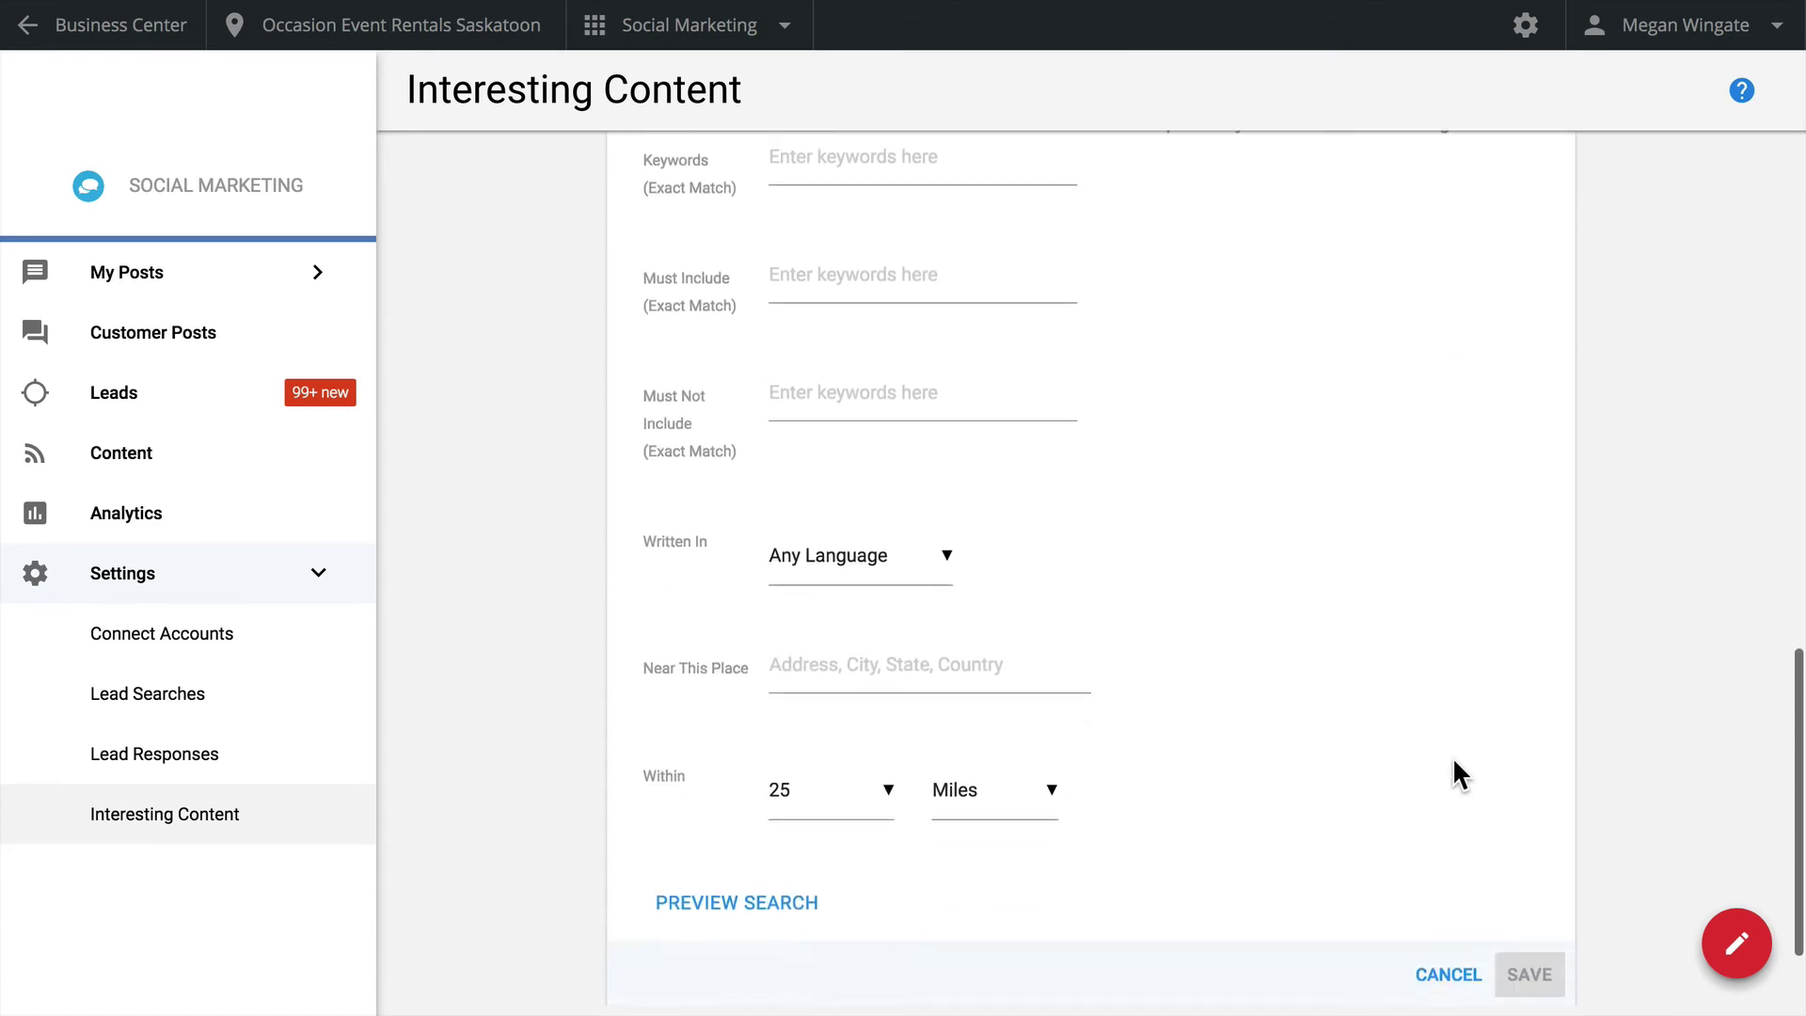
scroll(1452, 756, "up", 3)
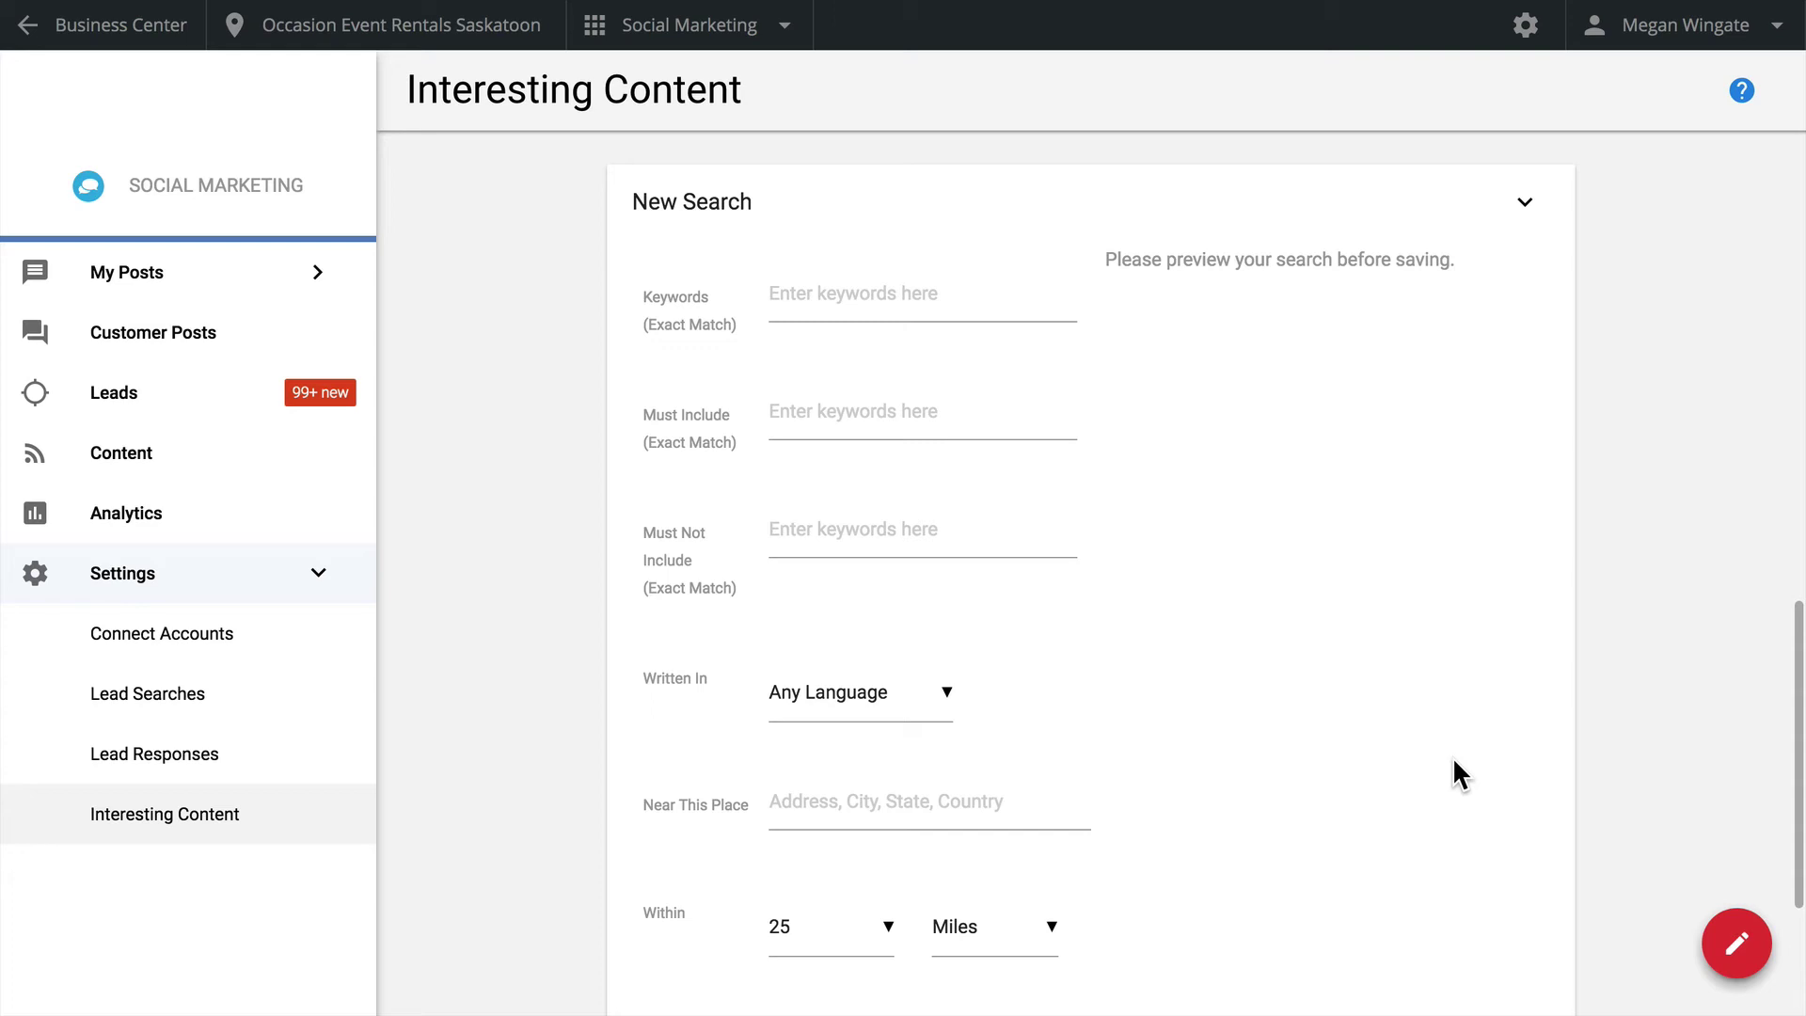
scroll(1453, 756, "up", 1)
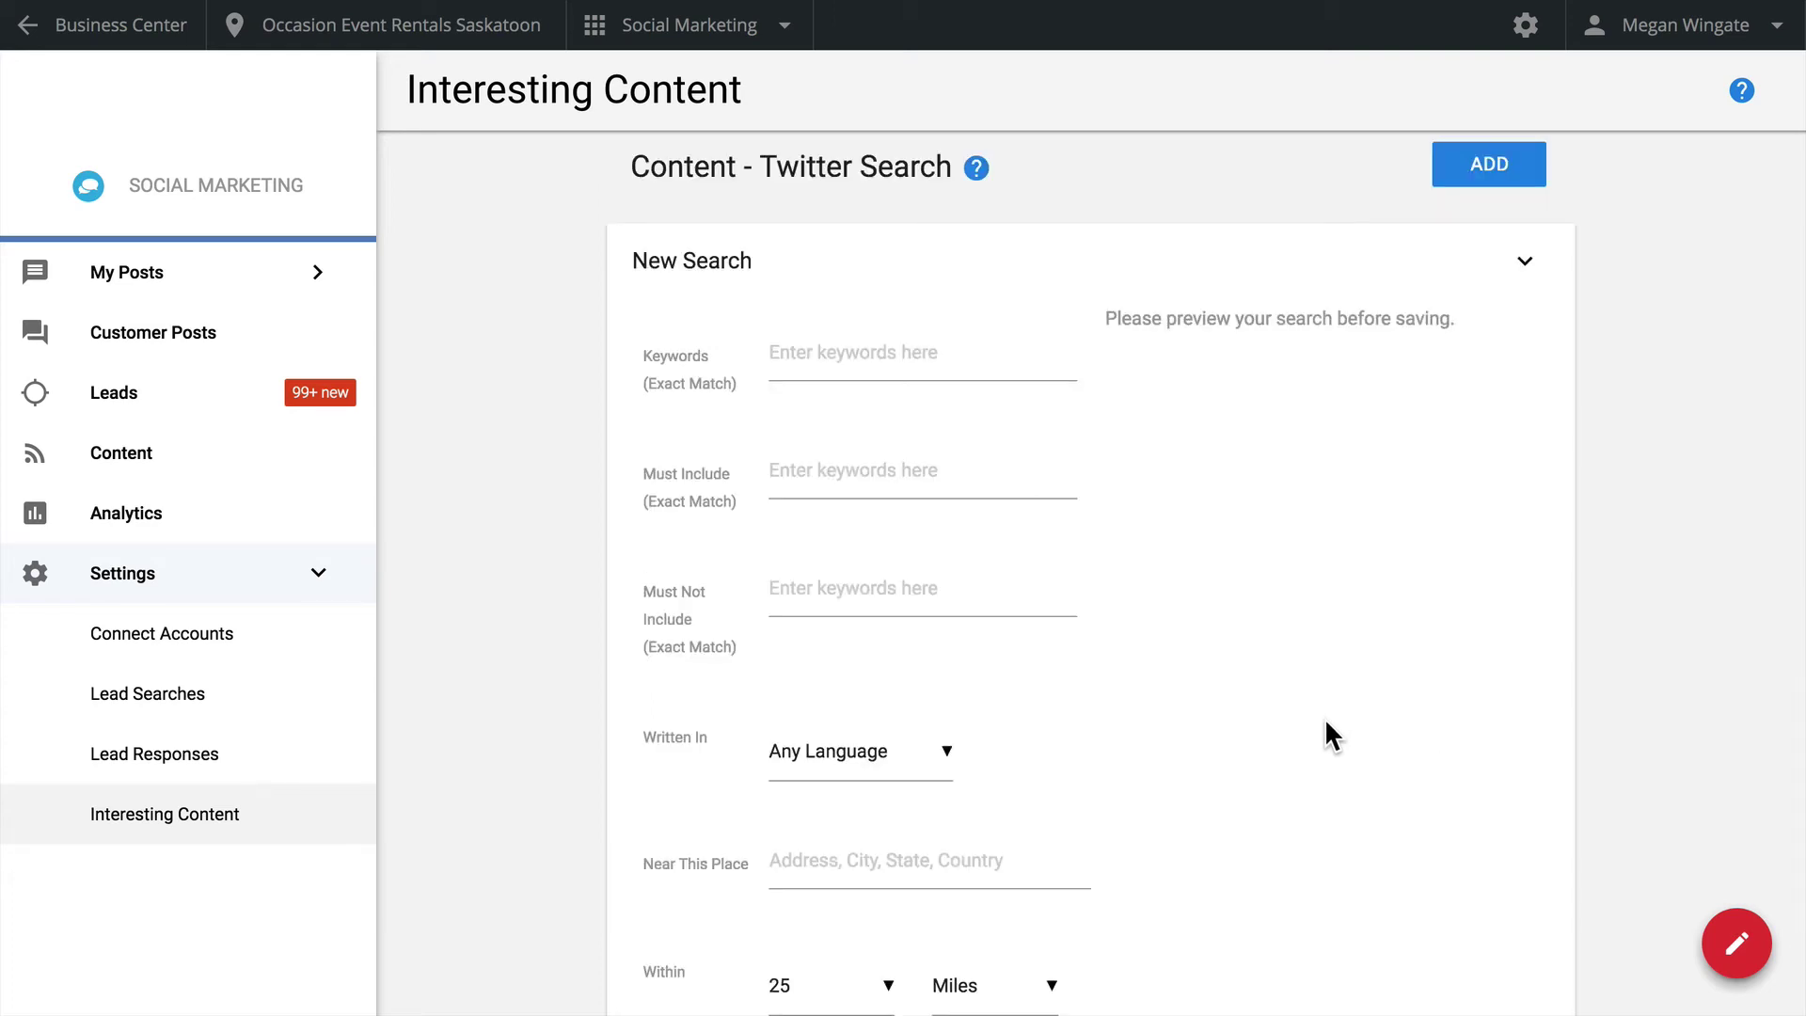
Filter the Content feed by the Wedding category, preview sharing "5 Beautiful Short Wedding Dresses for 2018" as a post, and close the composer
left_click(313, 476)
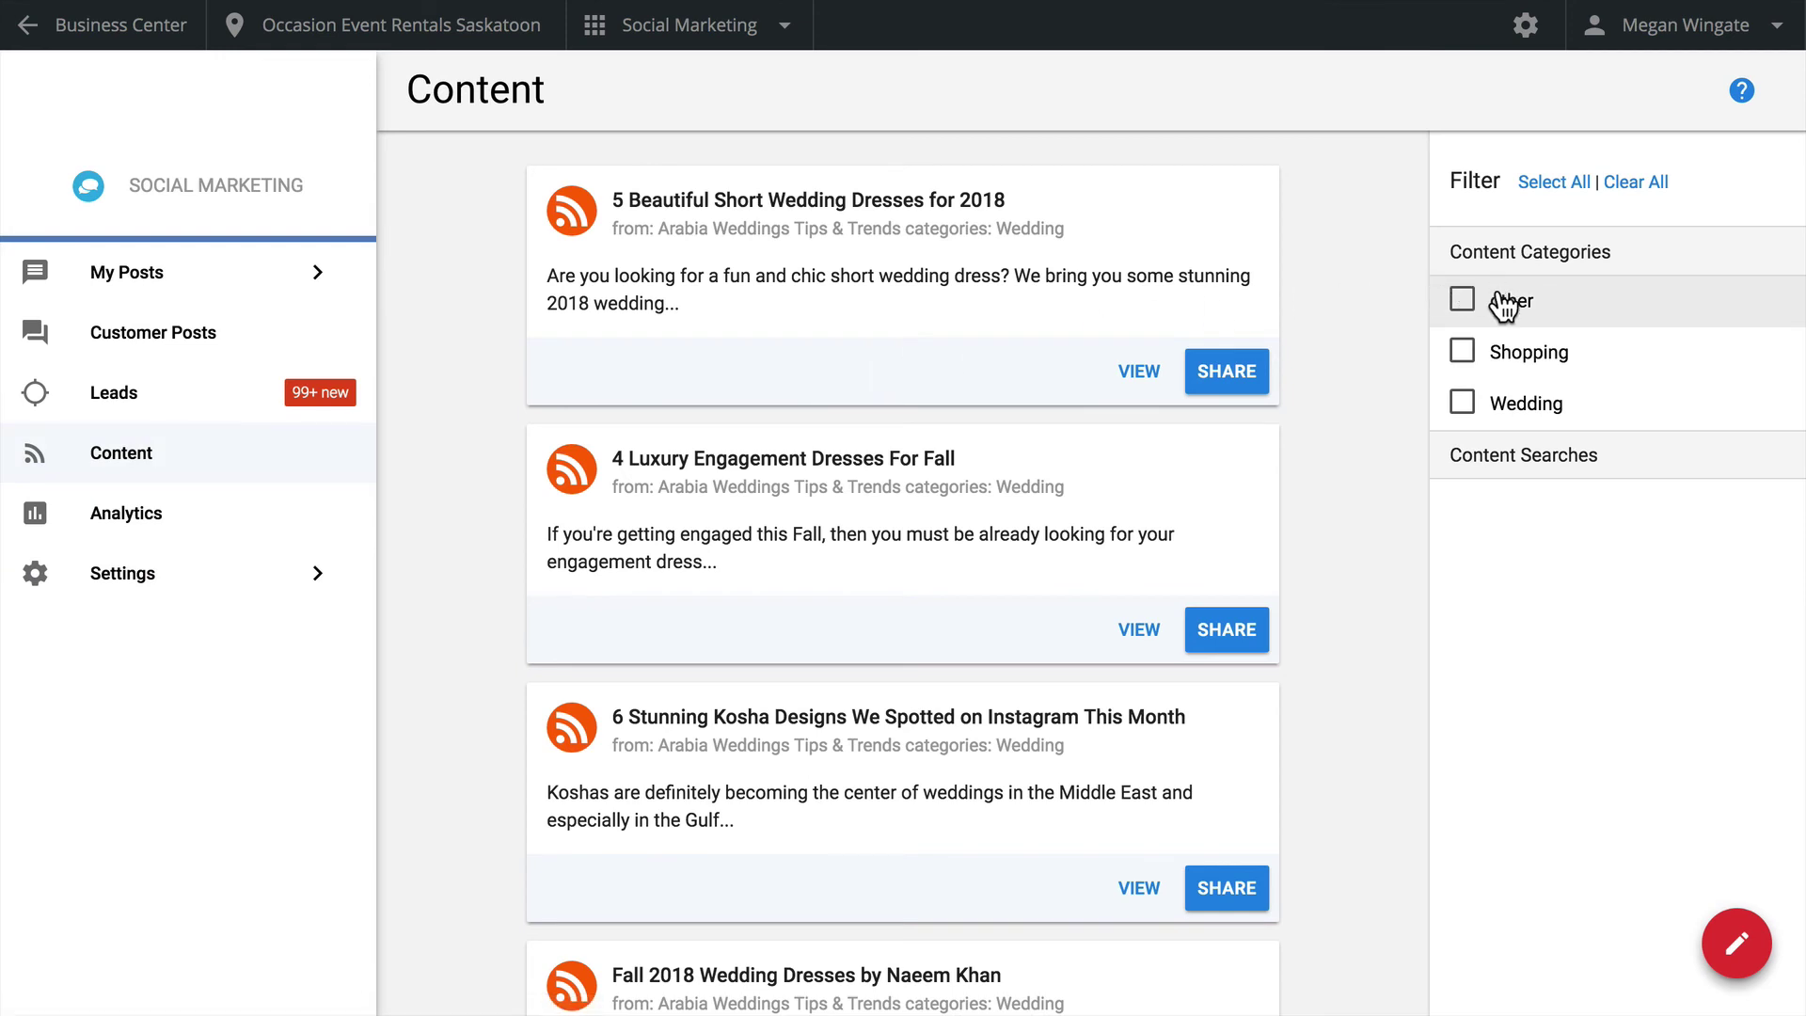
left_click(1464, 404)
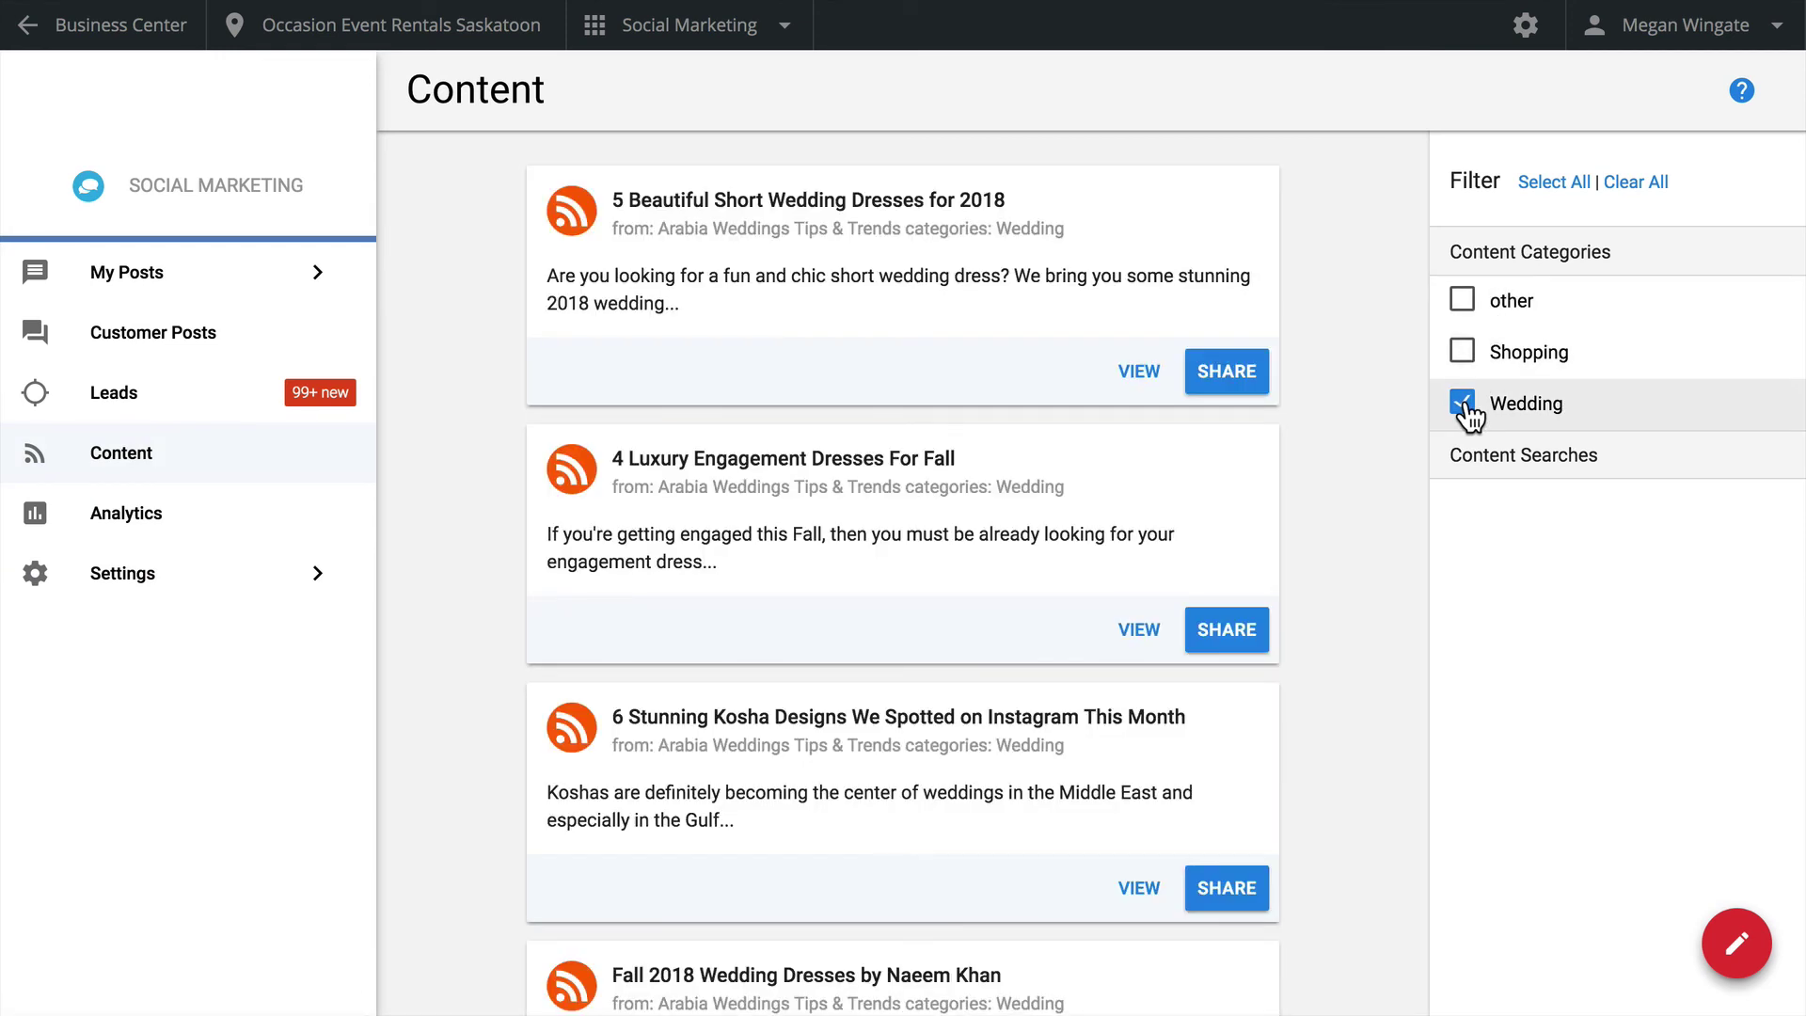
left_click(1227, 376)
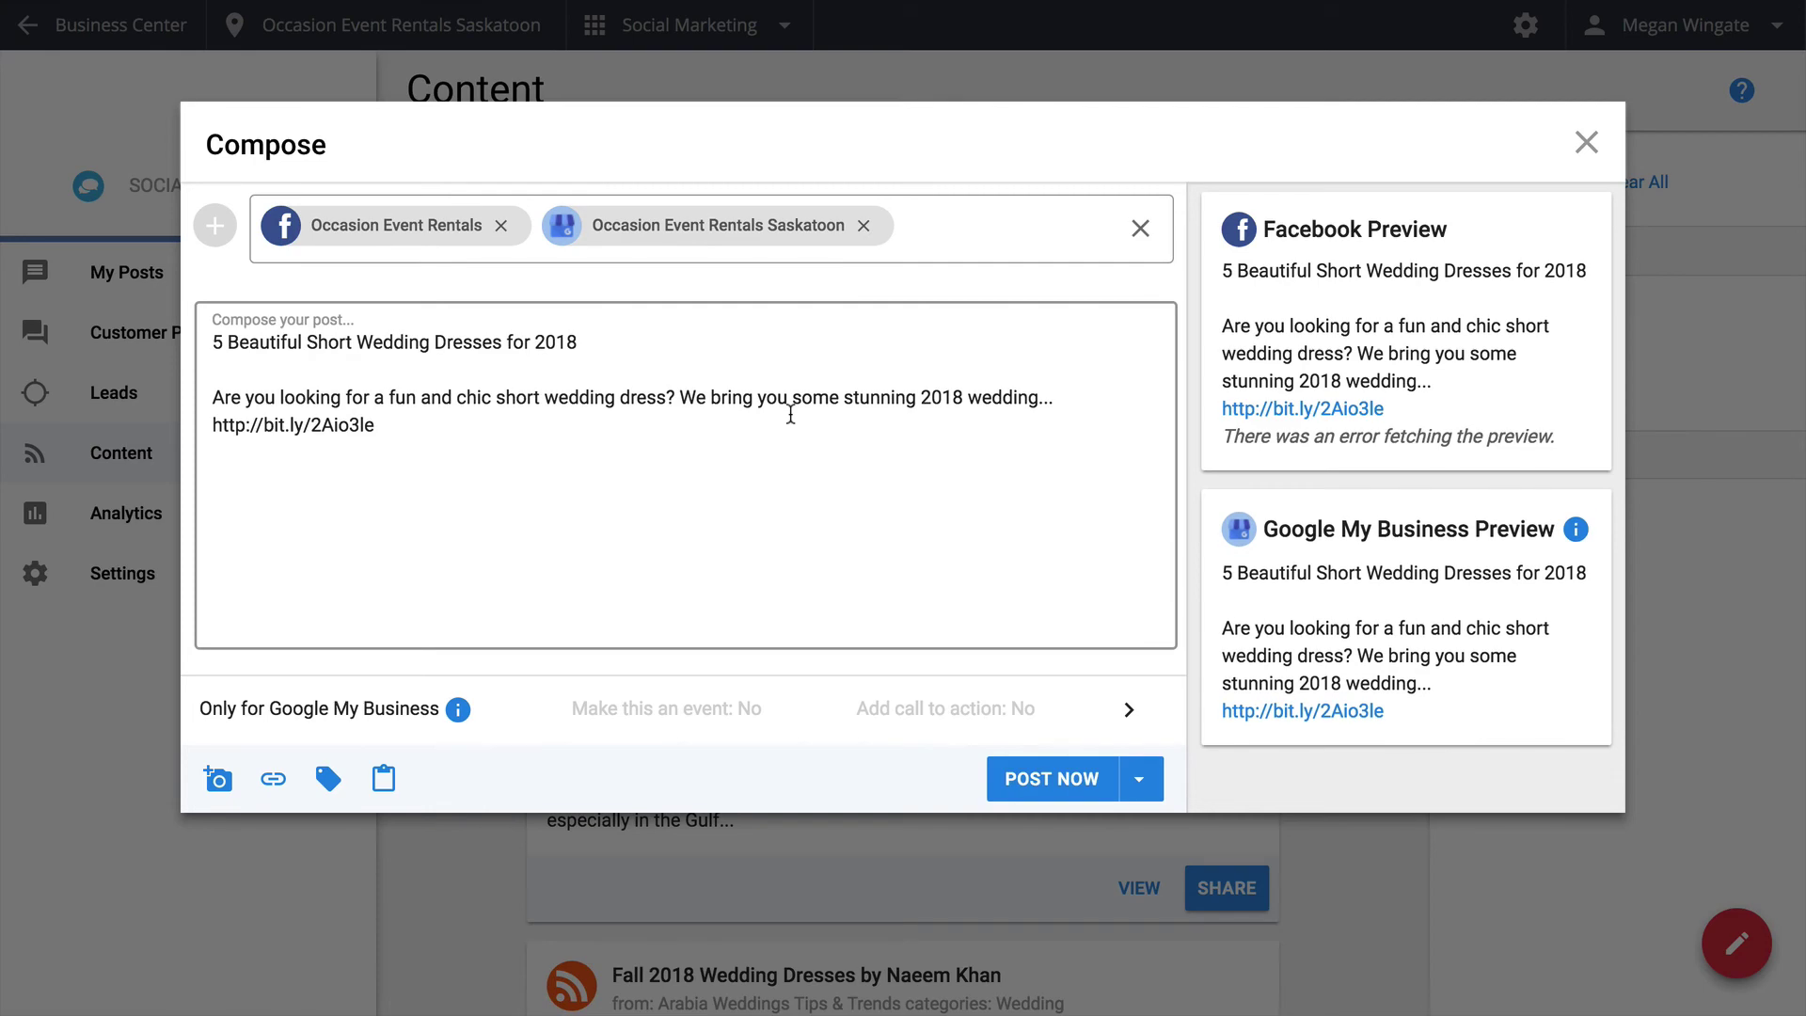
left_click(1607, 142)
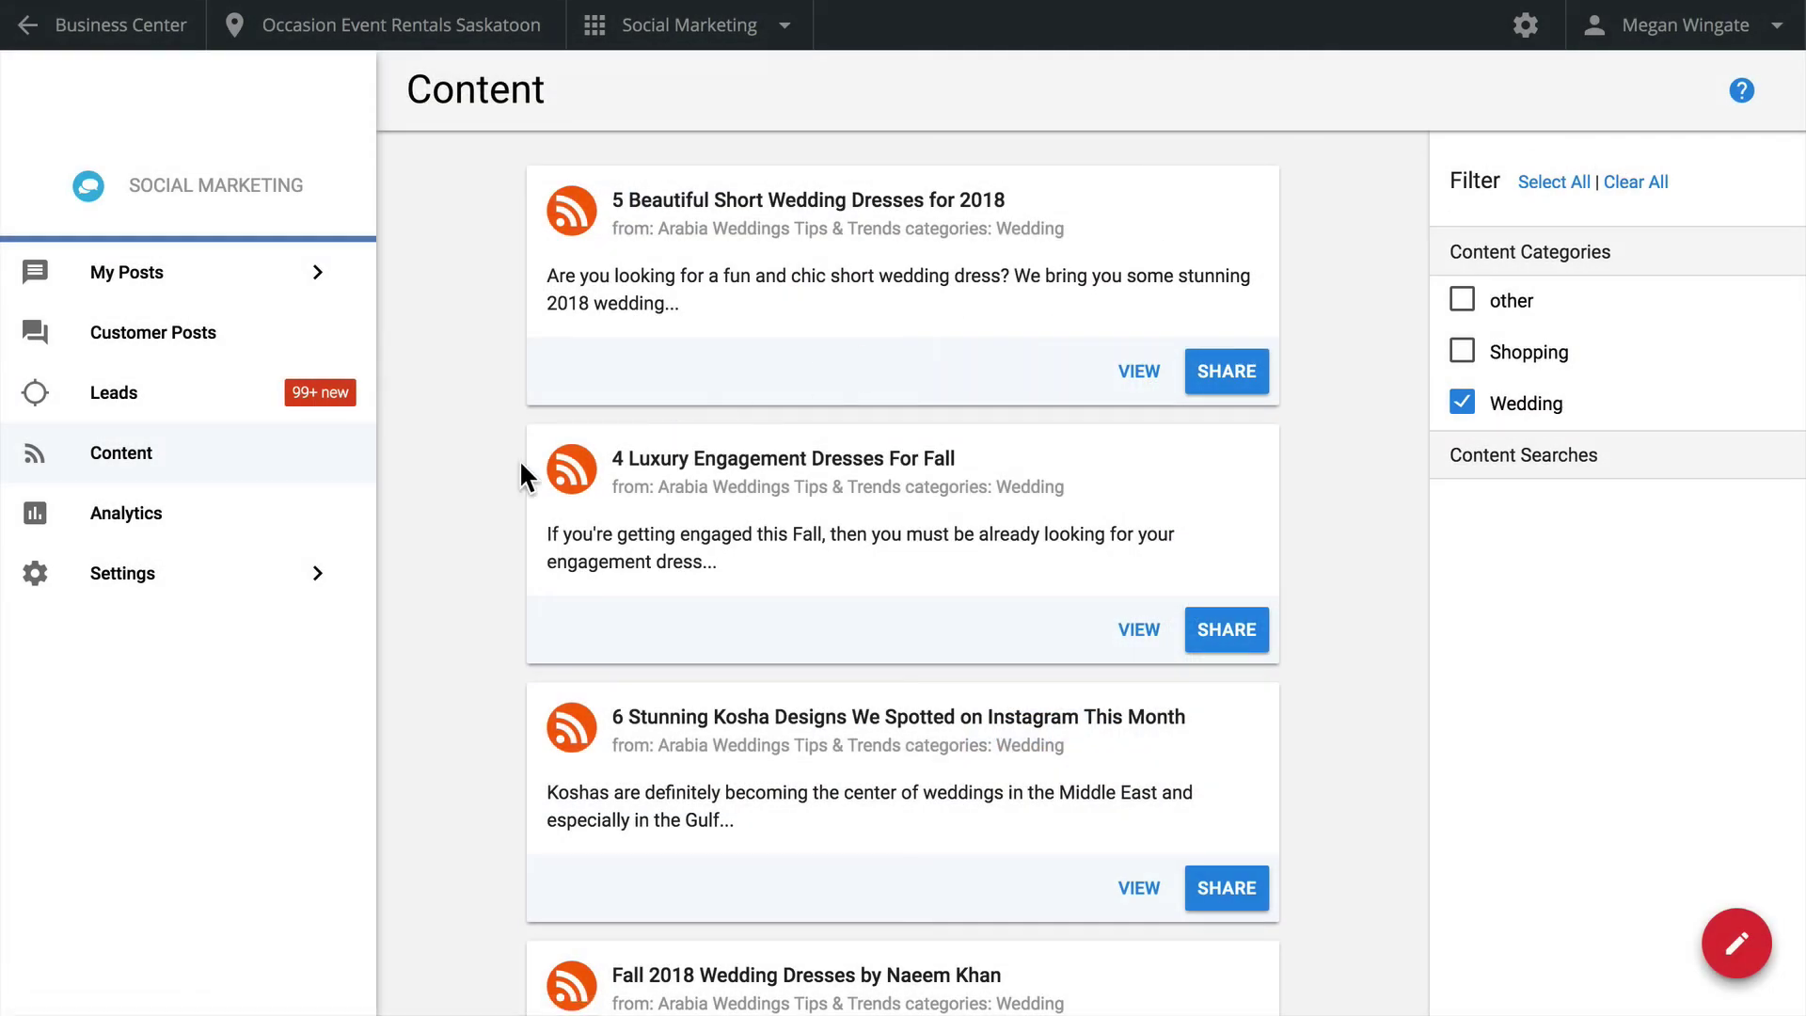
Open the Analytics page to examine the social audience charts
left_click(200, 538)
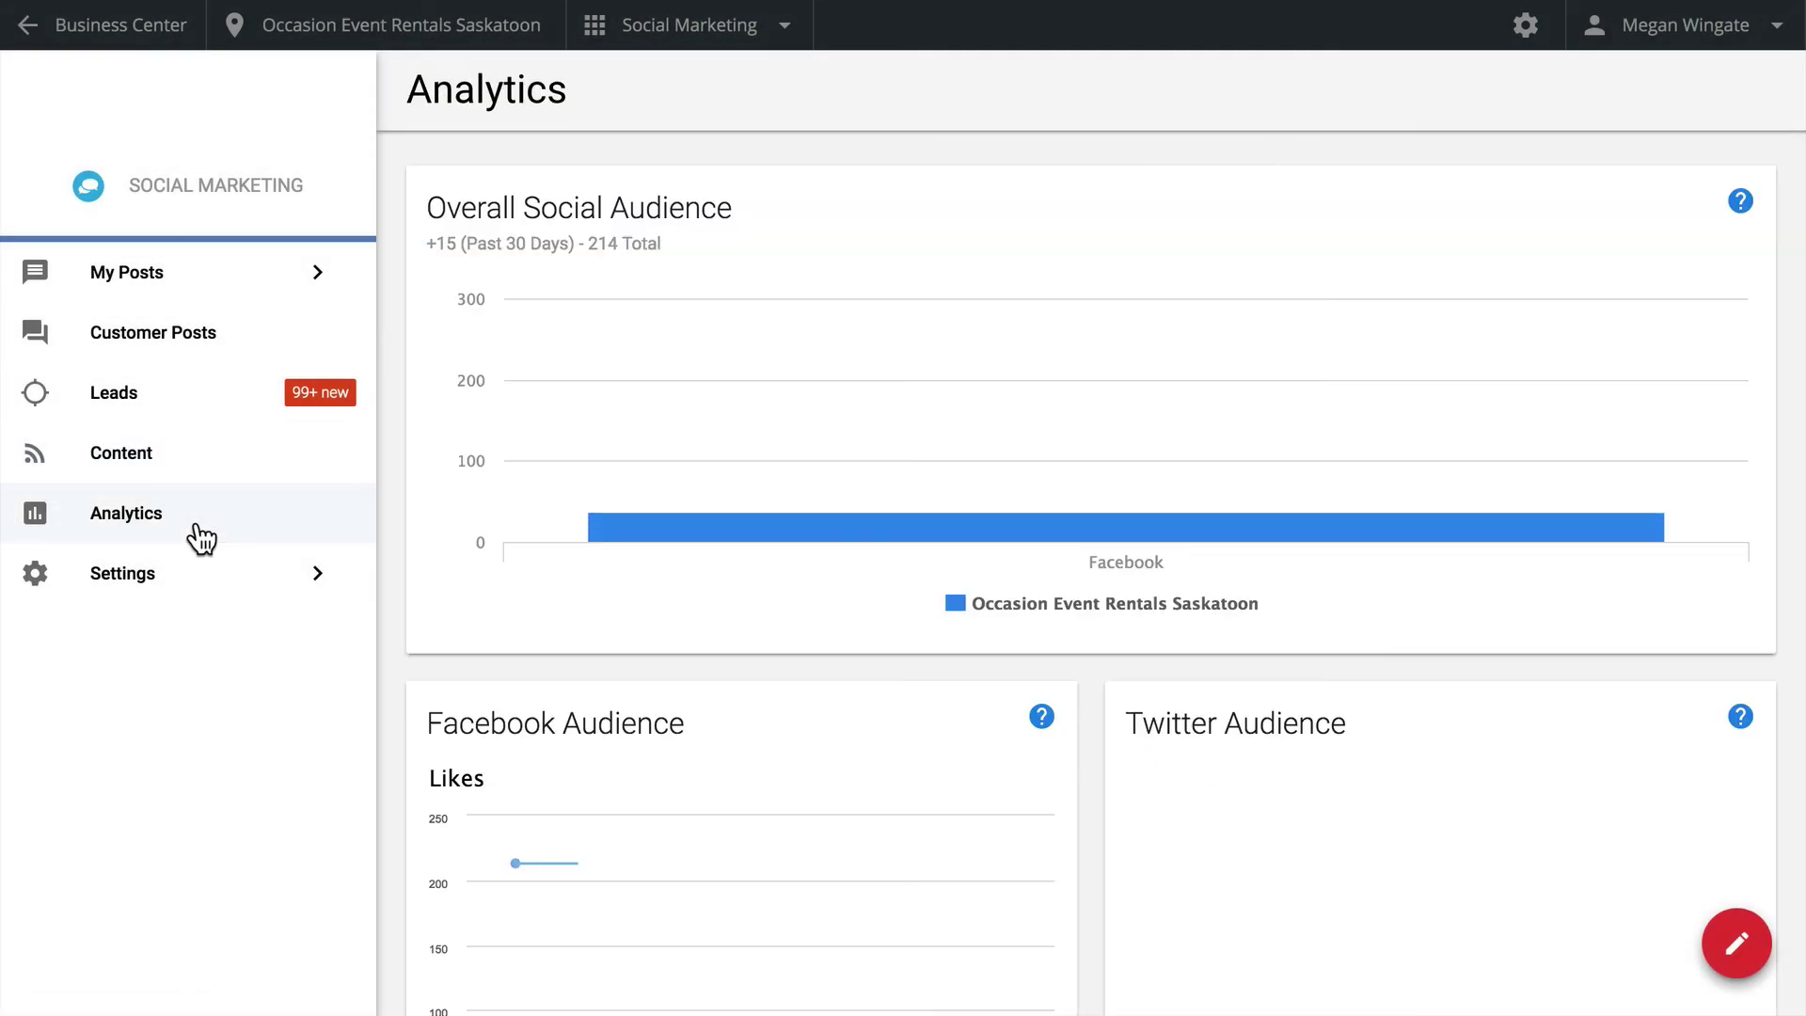